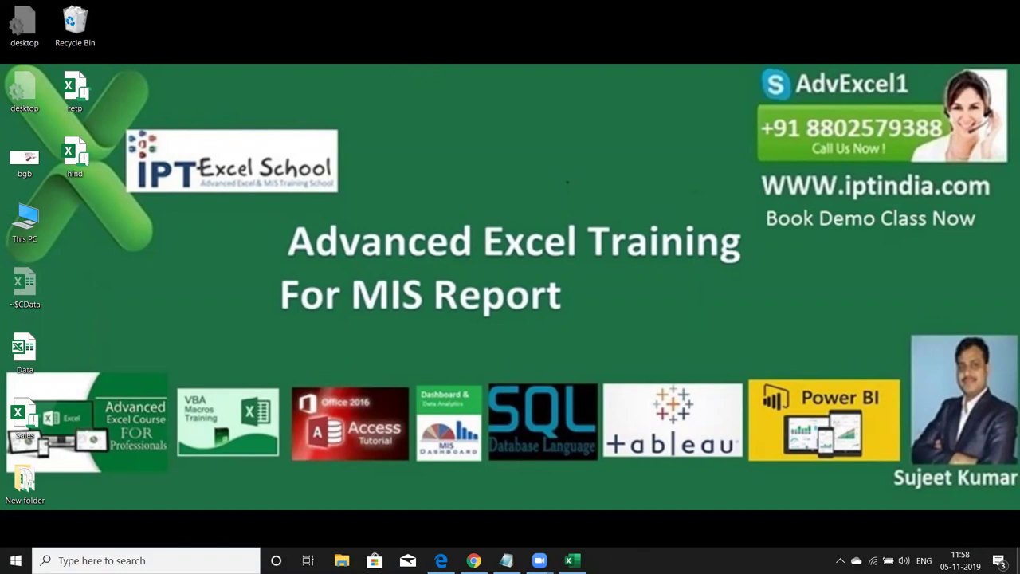
- Rename the first two sheet tabs to Form and Data
left_click(573, 559)
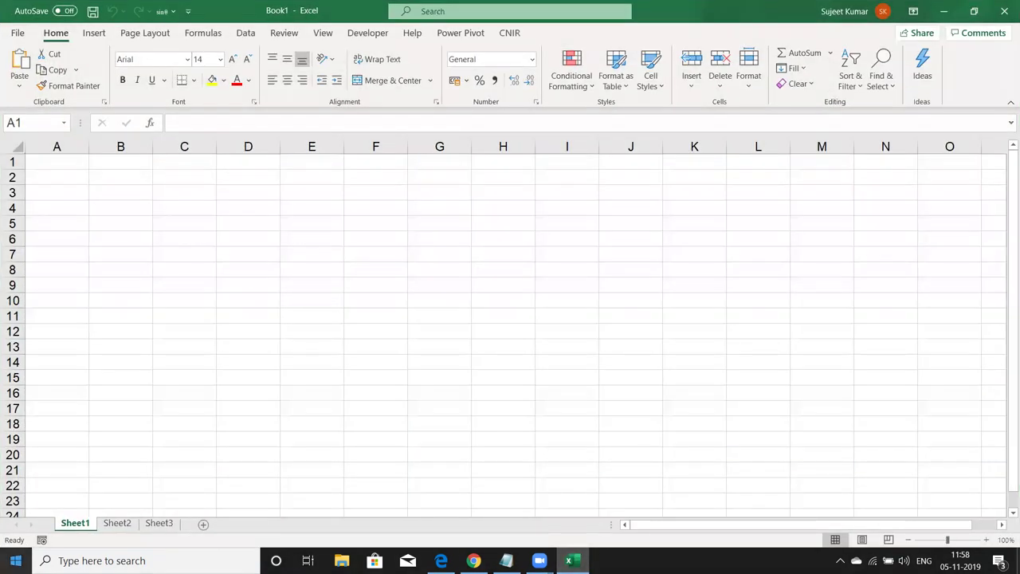
double_click(71, 523)
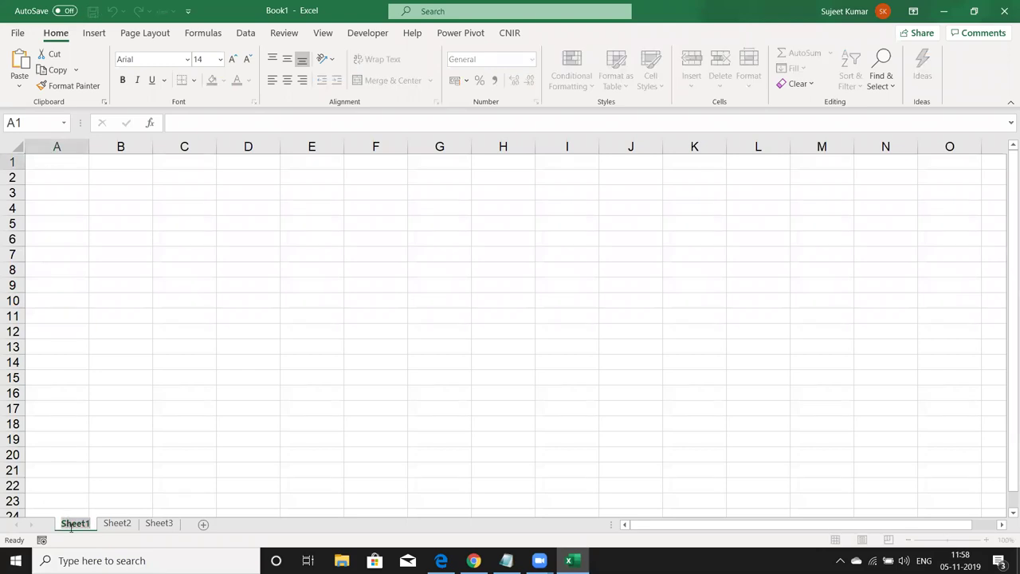
type("Form")
left_click(126, 528)
type("Da")
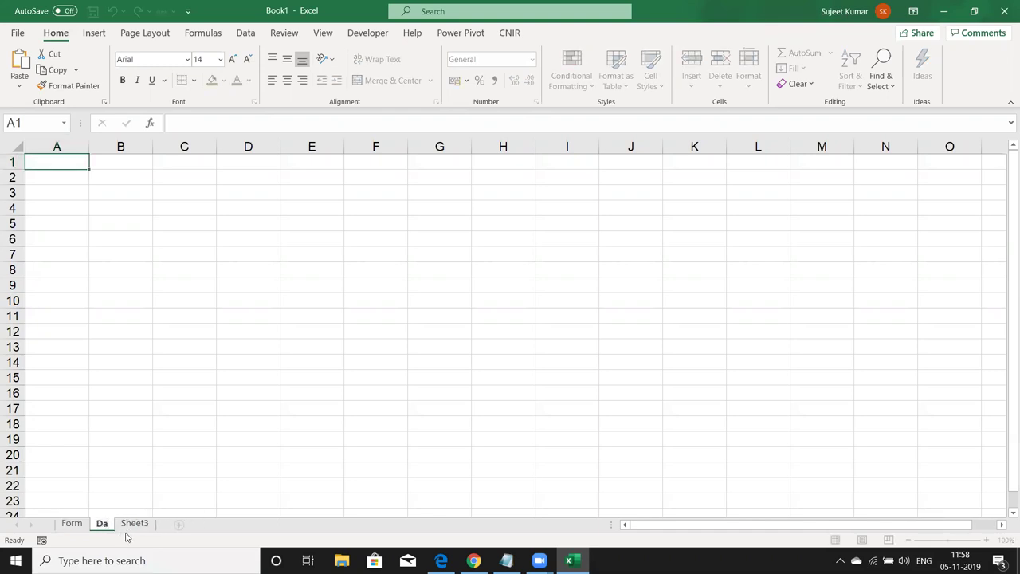
type("ta")
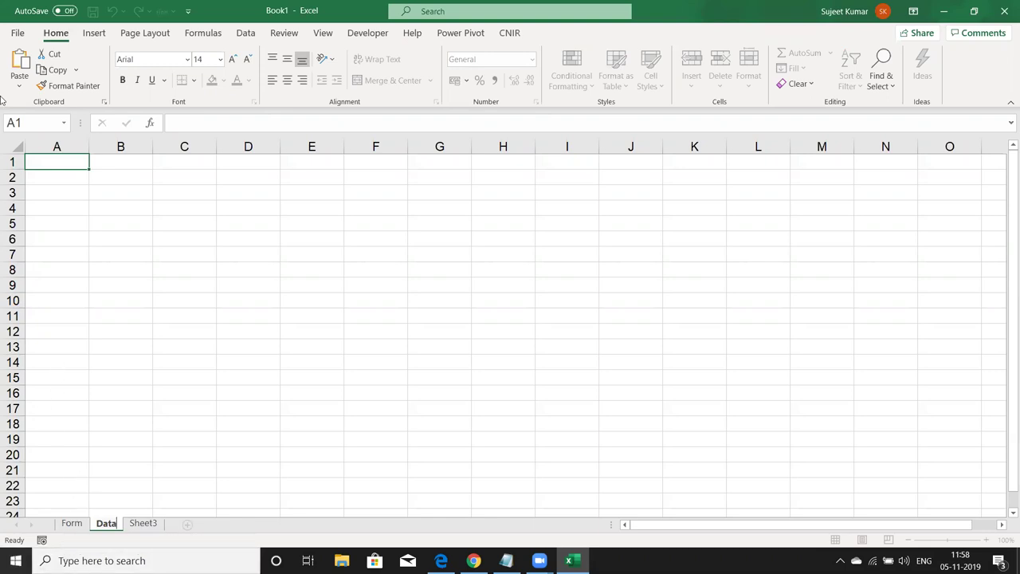
left_click(40, 157)
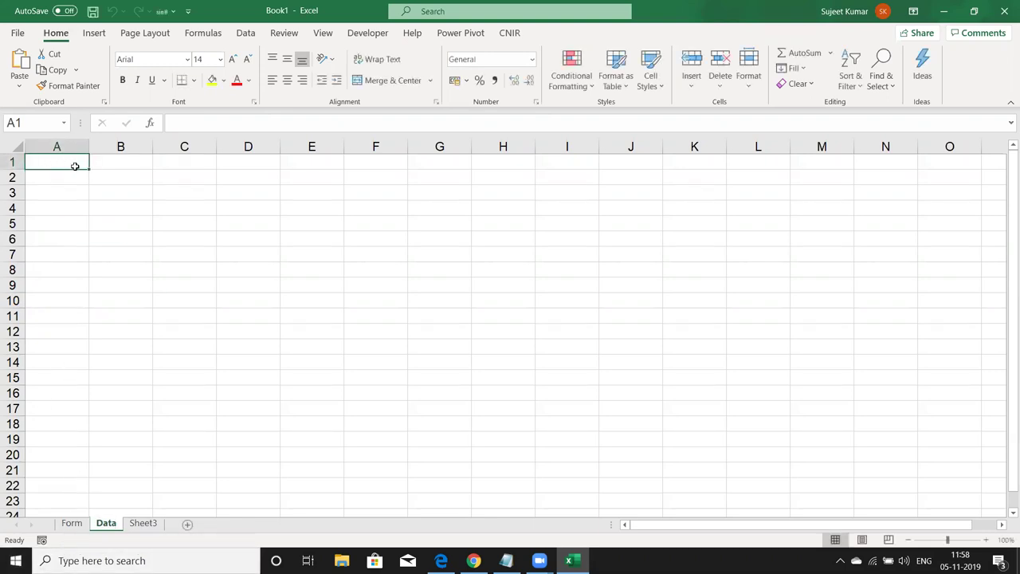
- Enter the Data headers ID, Date, Time, Name, City and Amt across A1:F1
type("ID")
key("Tab")
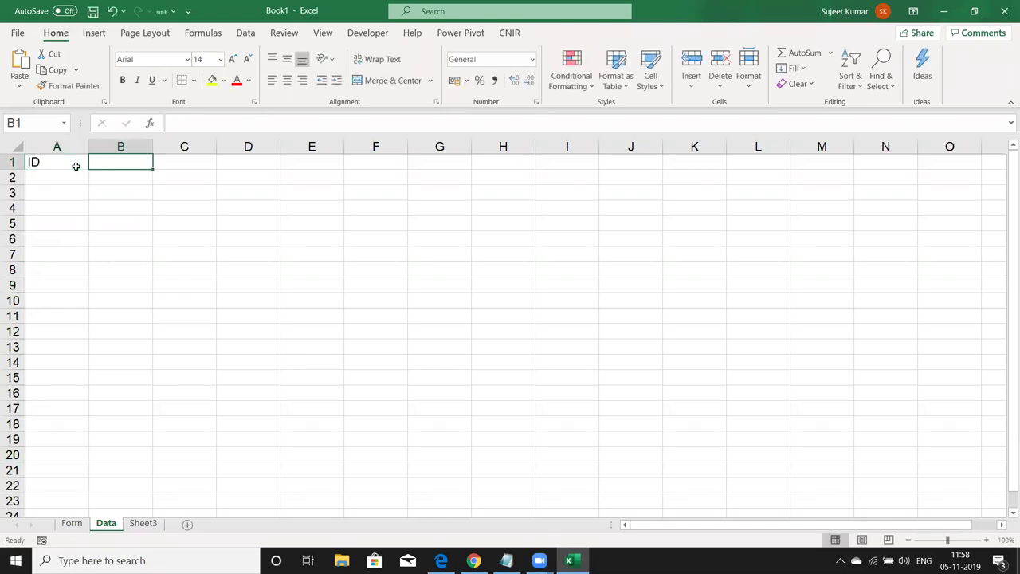
type("D")
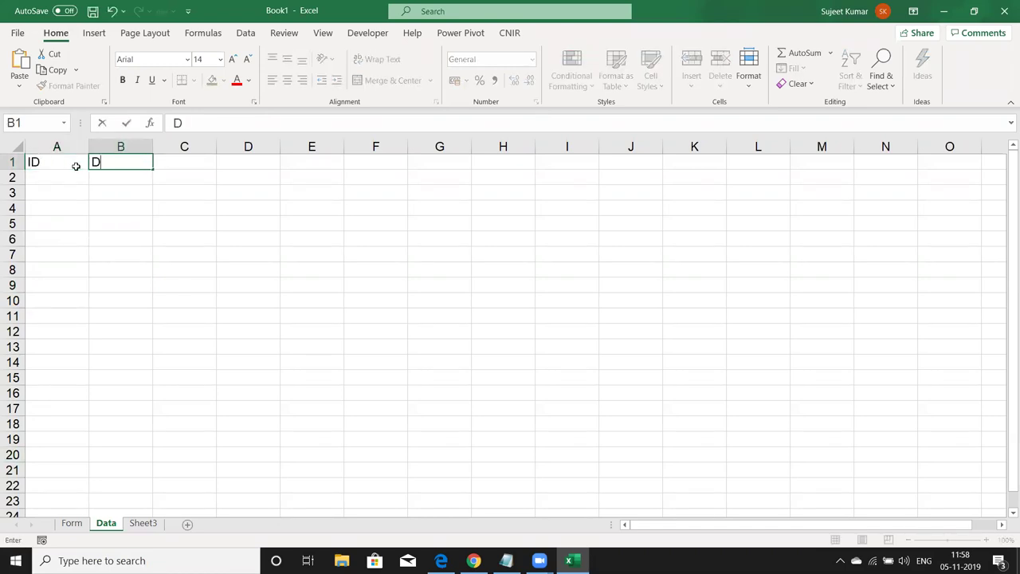
type("ate")
key("Tab")
type("Time")
key("Tab")
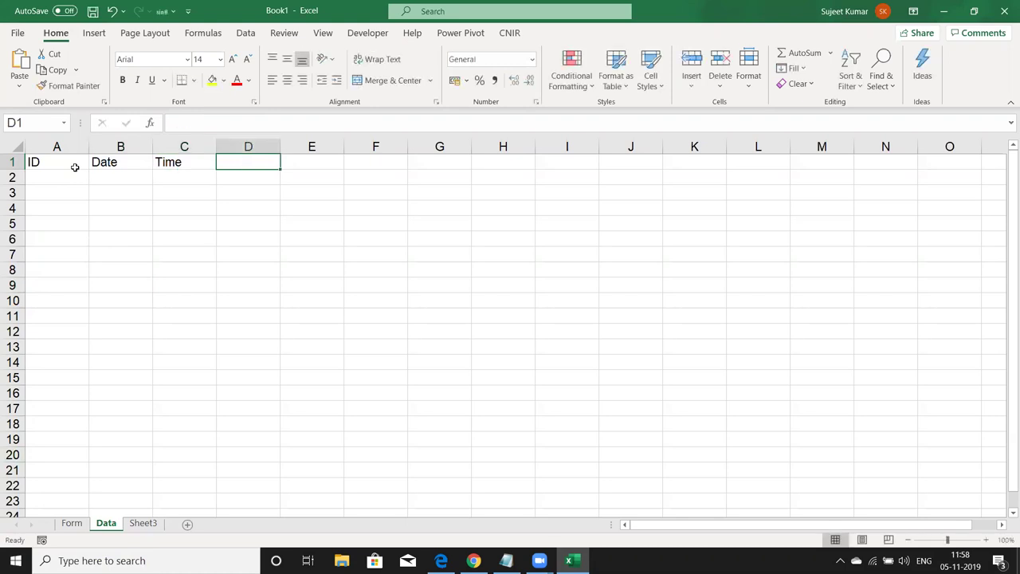
type("Name")
key("Tab")
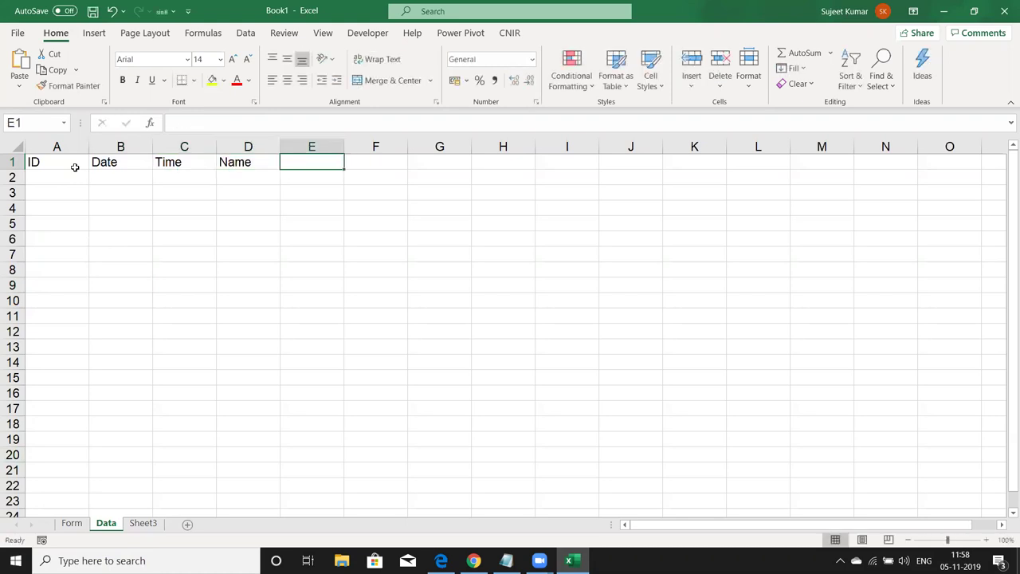
type("City")
key("Tab")
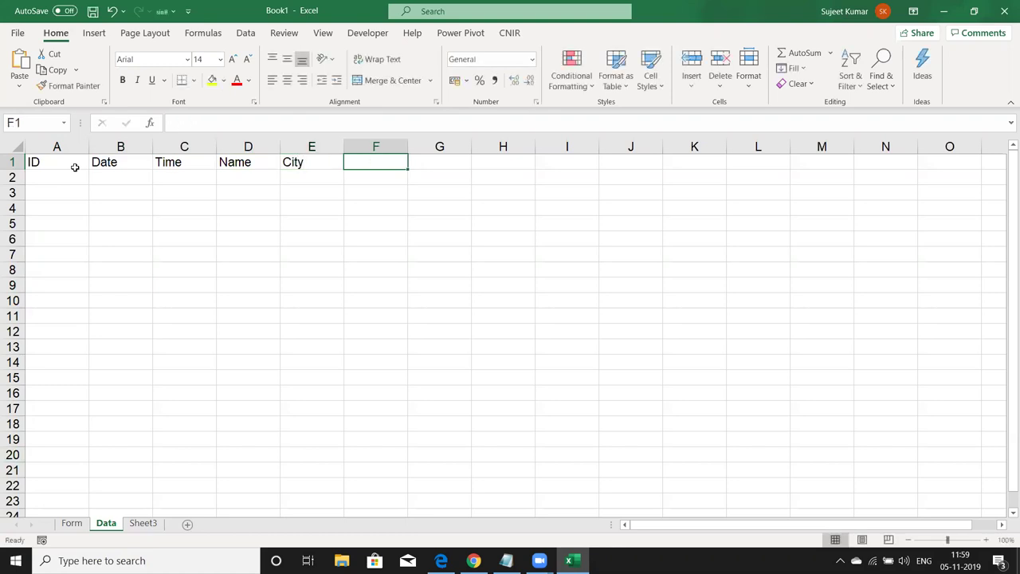
type("Amt")
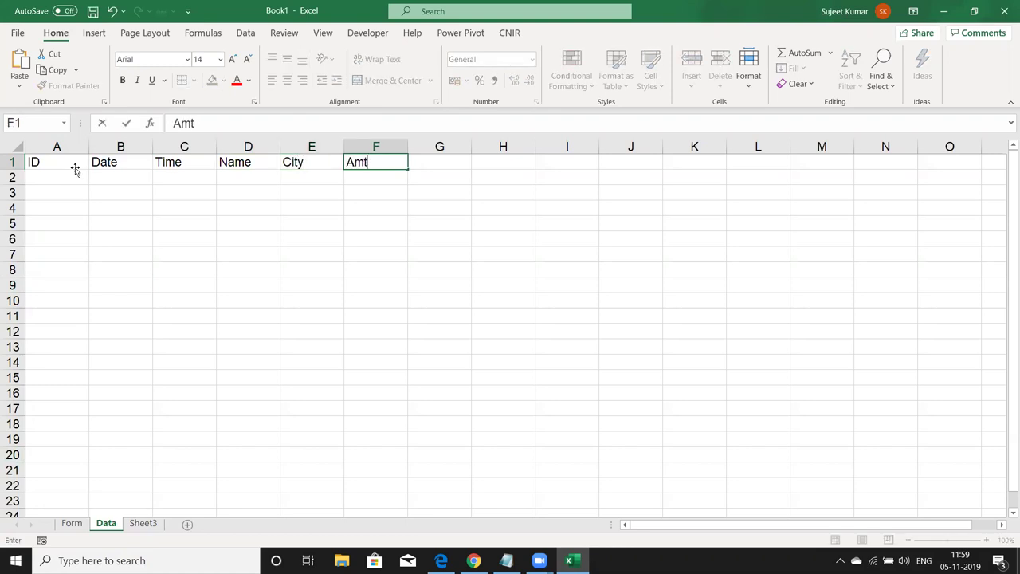
key("Return")
left_click(70, 513)
- On the Form sheet, label A2 Name, A4 City and A6 Amt
left_click(70, 527)
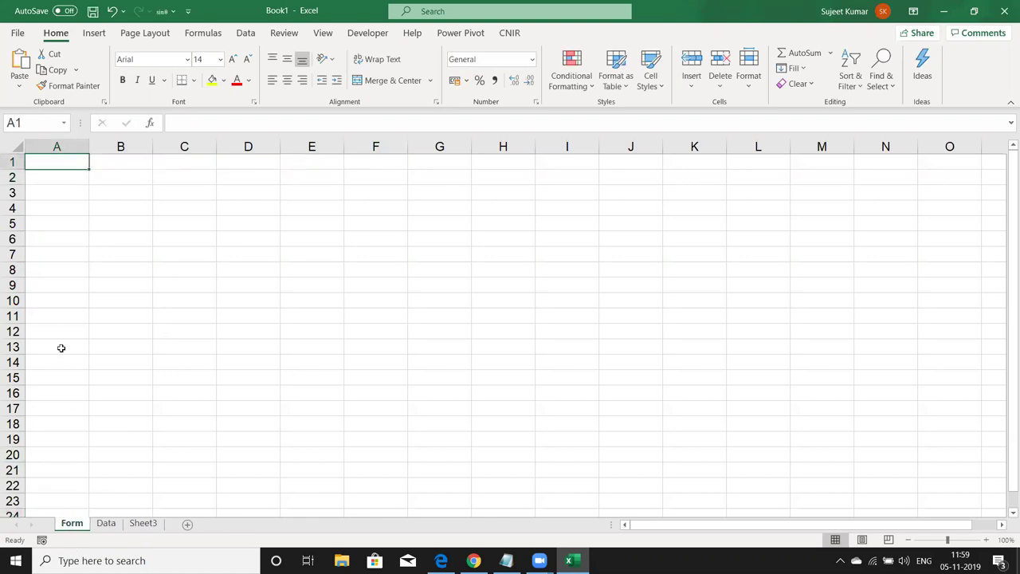
key("Down")
type("Name")
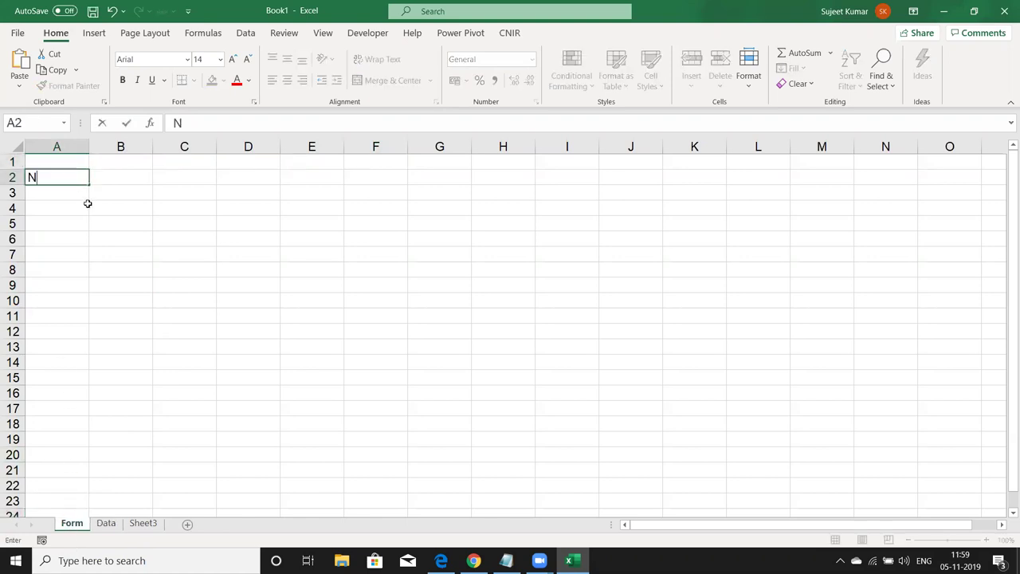
key("Return")
key("Return")
key("Return")
key("Up")
type("Cit")
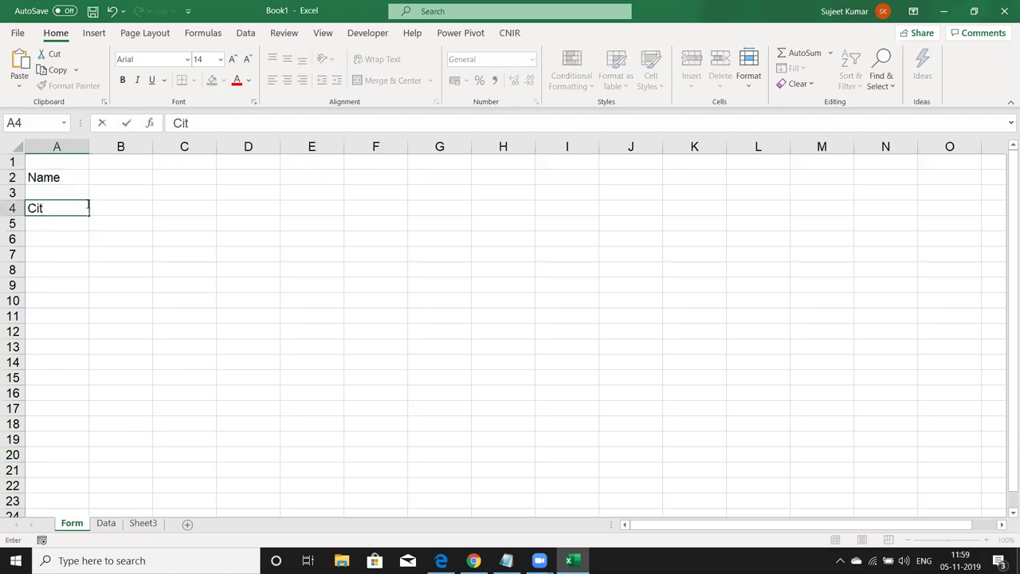
type("y")
key("Return")
key("Return")
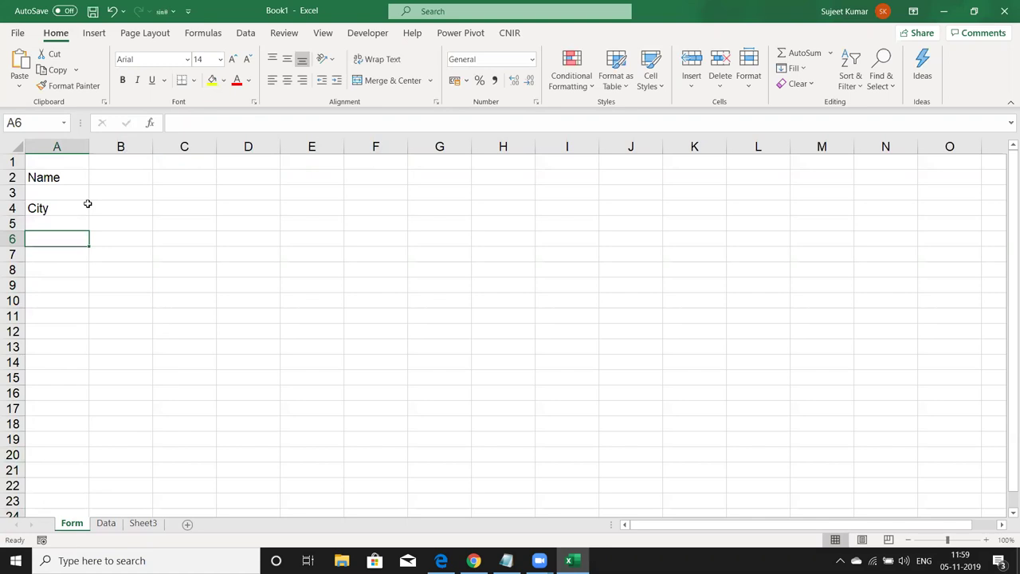
type("Amt")
key("Tab")
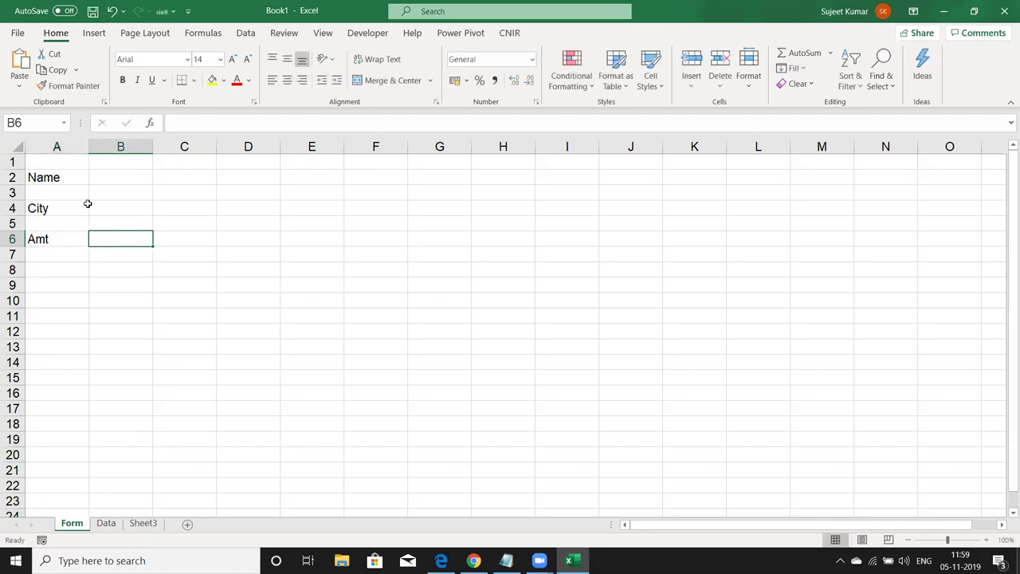
- Widen column B and fill input cells B2, B4 and B6 yellow
left_click_drag(153, 147, 257, 151)
left_click(185, 176)
left_click(183, 206, "ctrl")
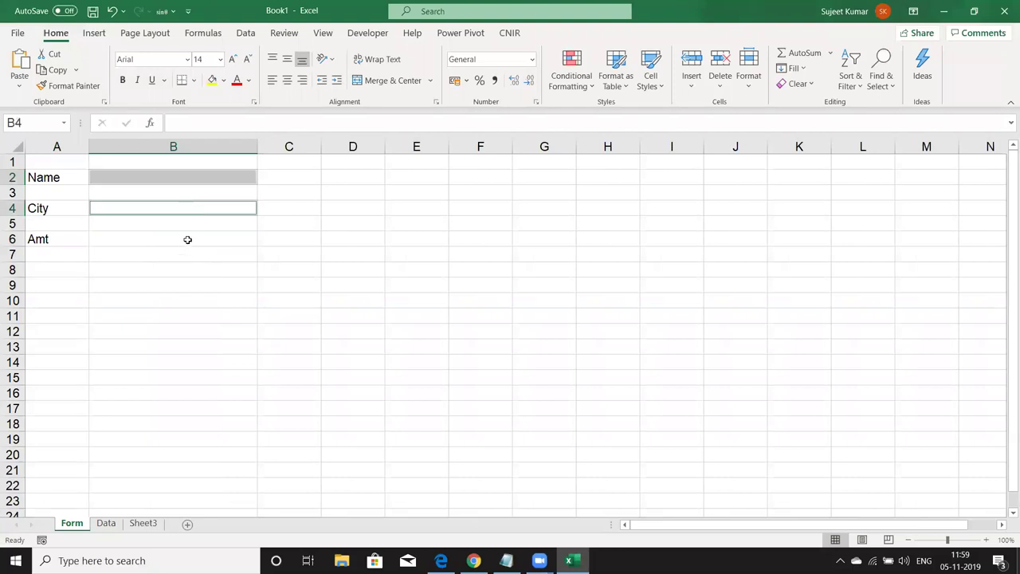
left_click(187, 239, "ctrl")
left_click(212, 80)
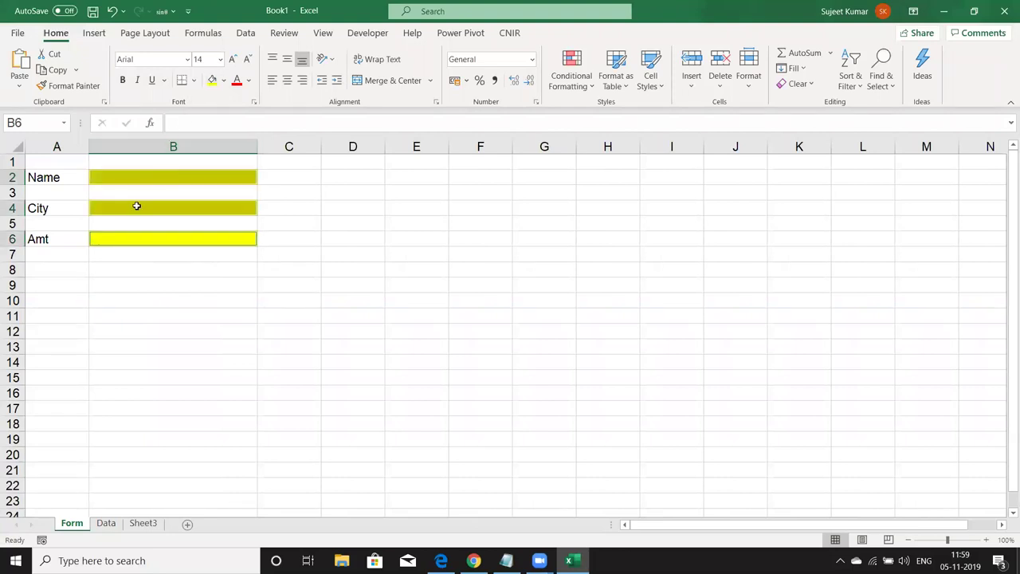
left_click(116, 525)
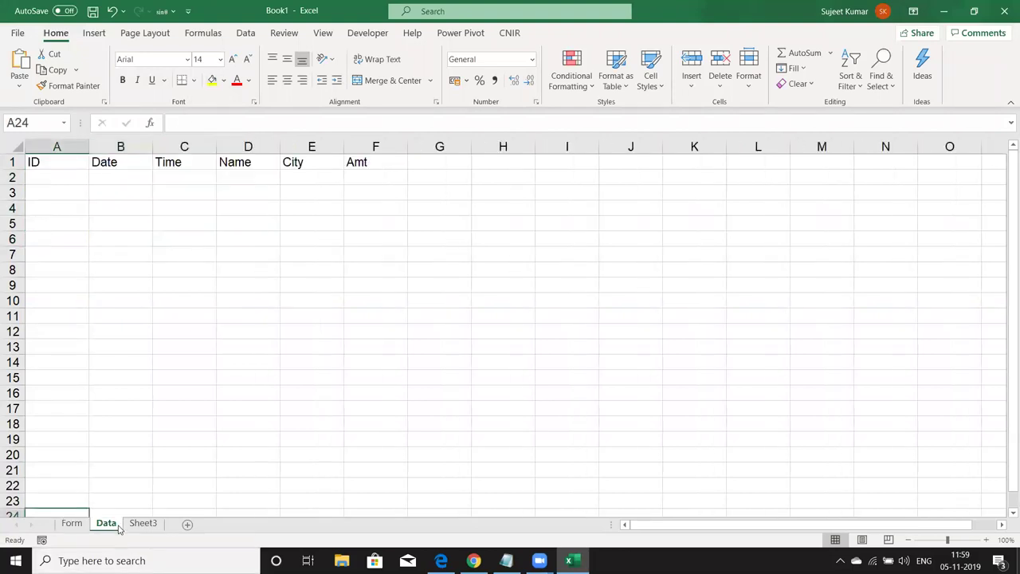
left_click(86, 524)
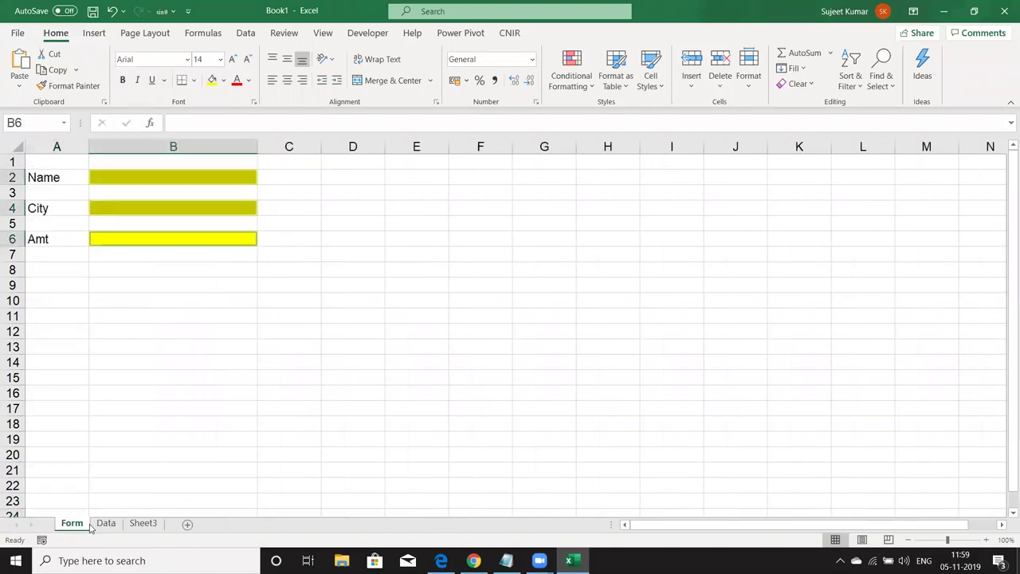
- Open the Visual Basic editor from the Developer tab and insert Module1
left_click(385, 36)
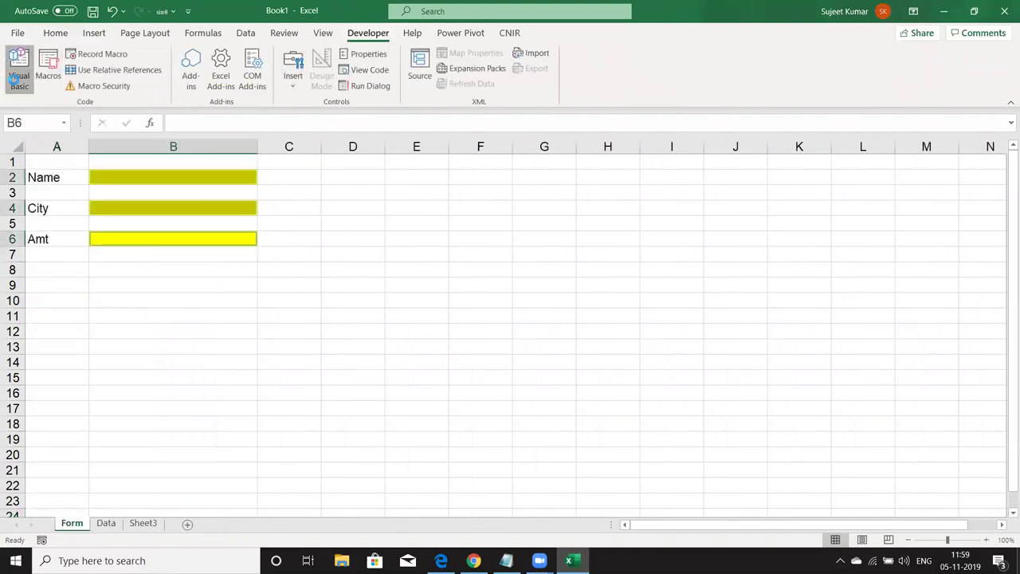
left_click(16, 78)
left_click(62, 23)
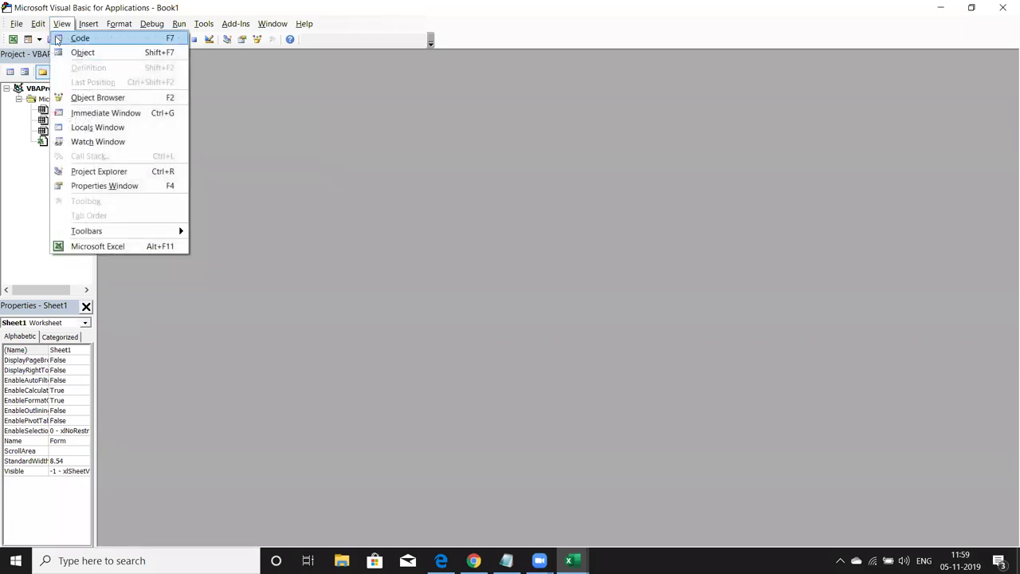
left_click(88, 23)
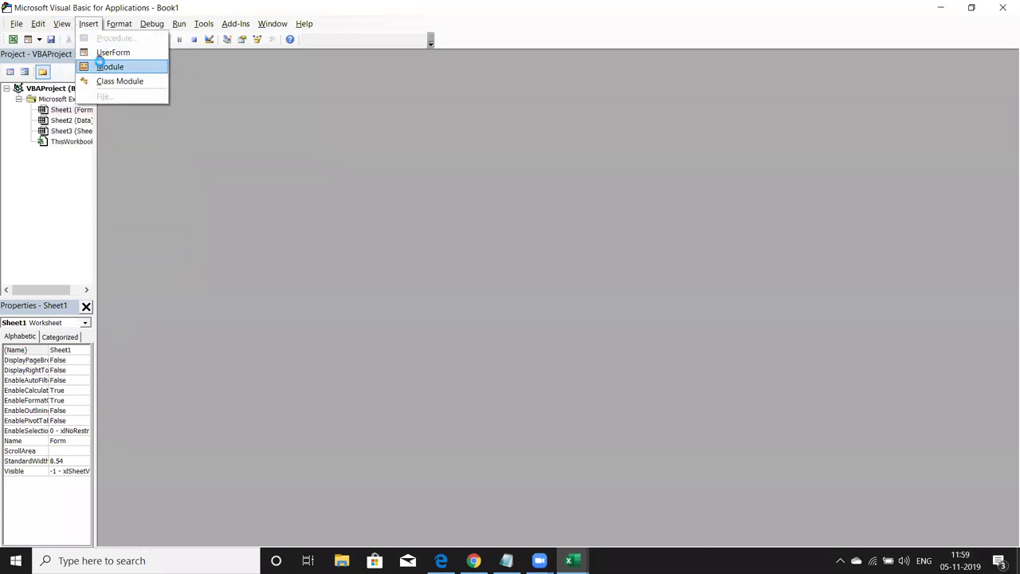
left_click(109, 66)
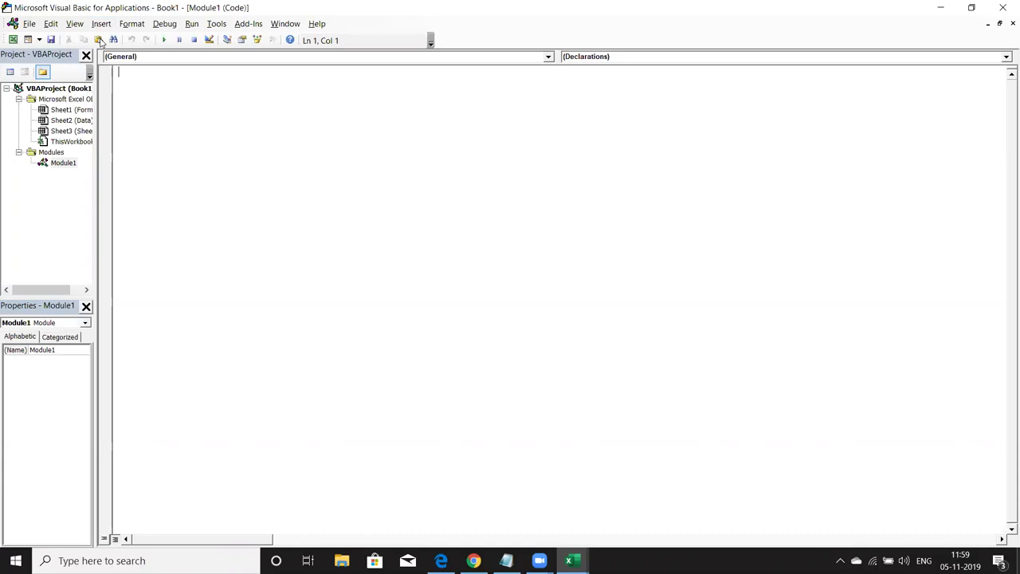
- Create an empty Sub datasend() macro with blank lines in its body
type("sub ")
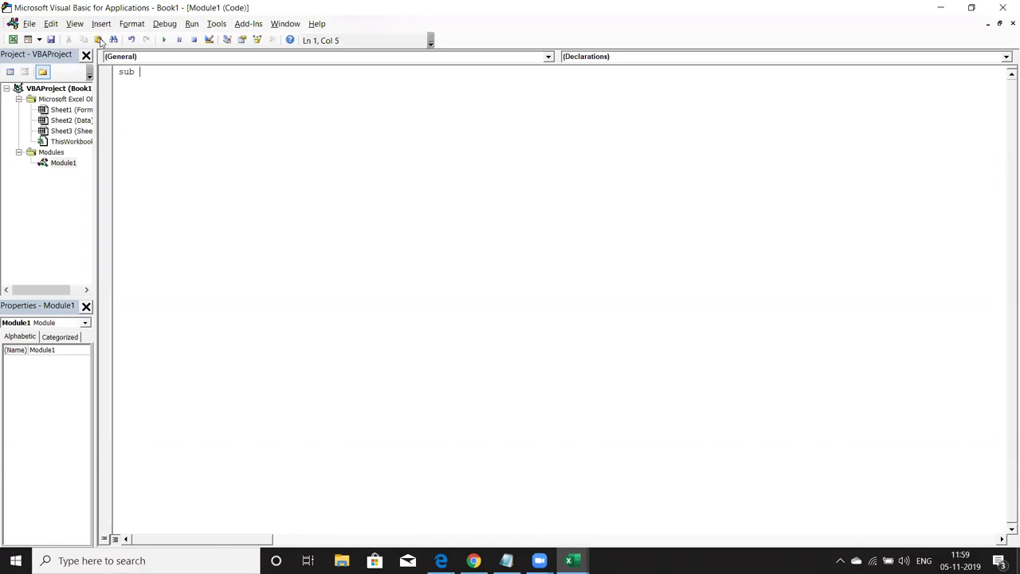
type("datas")
type("end")
type("()")
key("Return")
key("Return")
key("Return")
key("Return")
key("Return")
key("Up")
key("Up")
key("Return")
key("Return")
key("Up")
key("Up")
key("Up")
type("range(\"AS")
key("BackSpace")
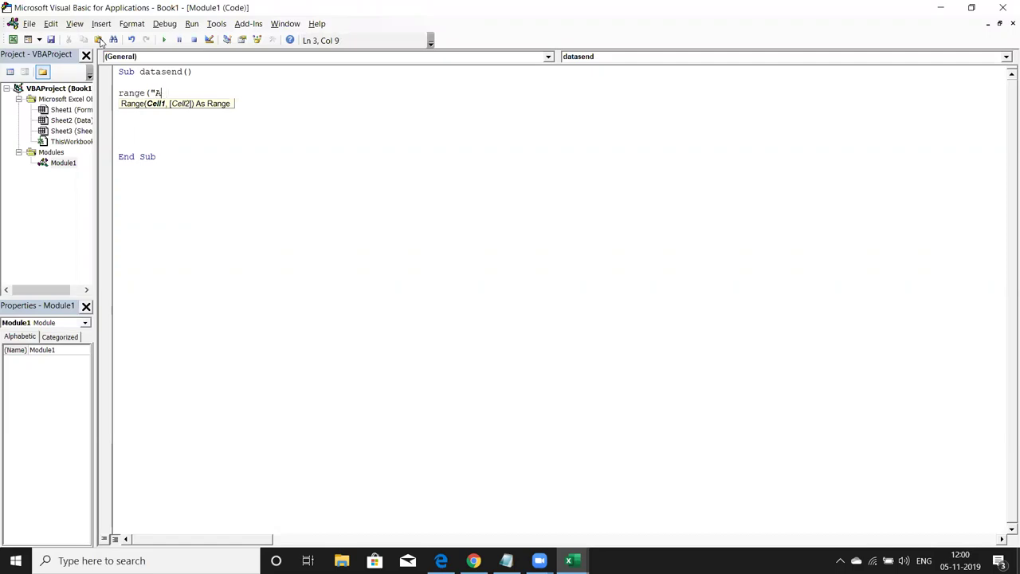
key("BackSpace")
key("BackSpace")
key("BackSpace")
key("Return")
key("Return")
key("alt+F11")
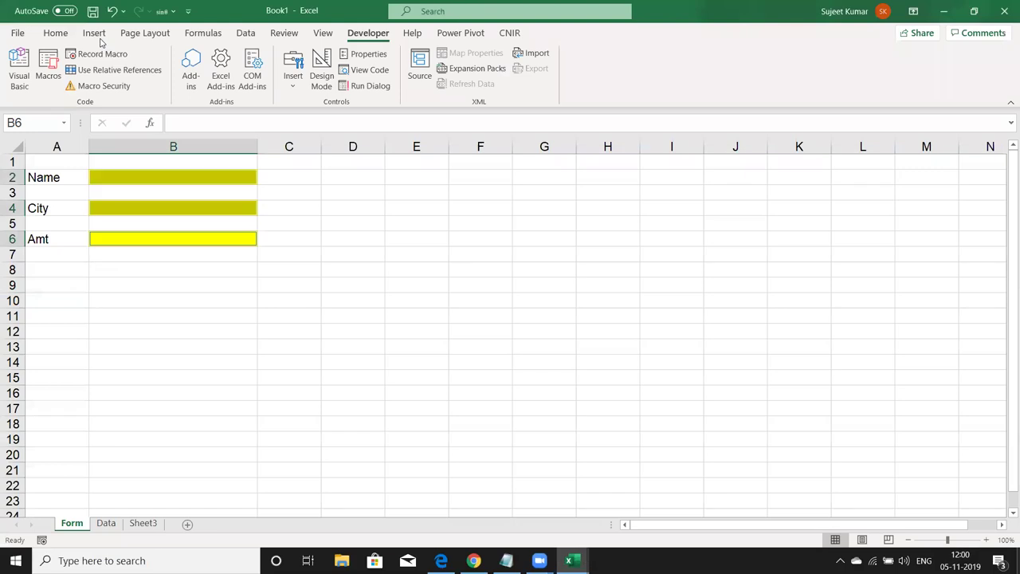
left_click(96, 514)
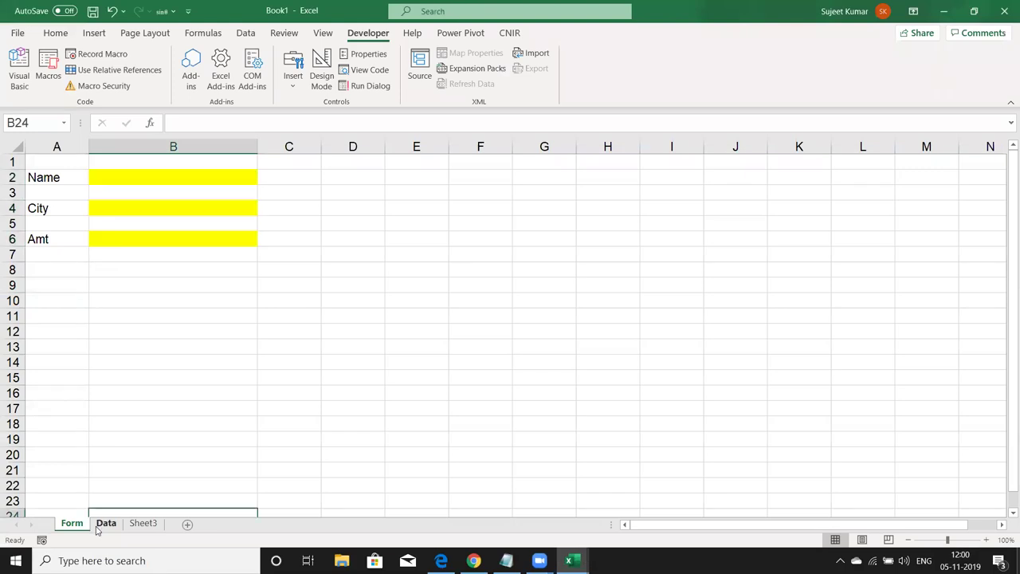
left_click(106, 523)
left_click(71, 523)
key("alt+F11")
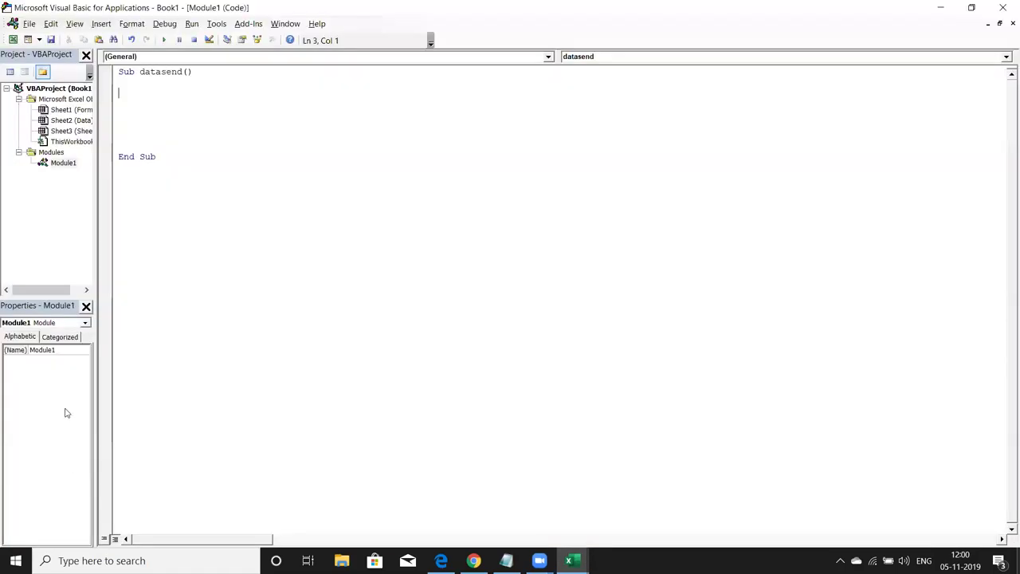
- Write the line ID = Application.WorksheetFunction.Max(Range("A:A")) in datasend
type("id")
type("=")
type("range")
key("BackSpace")
key("BackSpace")
key("BackSpace")
key("BackSpace")
key("BackSpace")
type("application.wo")
key("Tab")
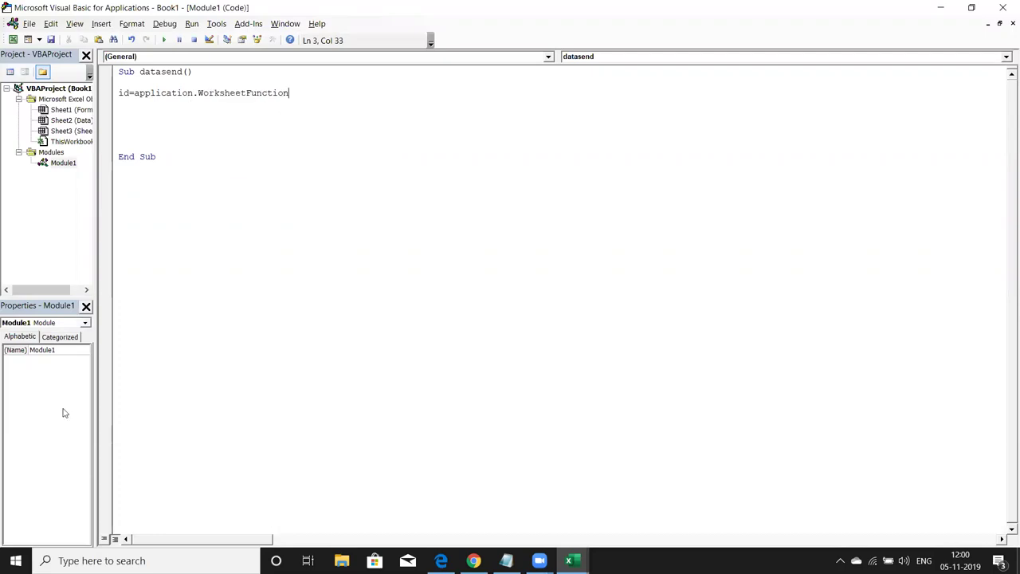
type(".m")
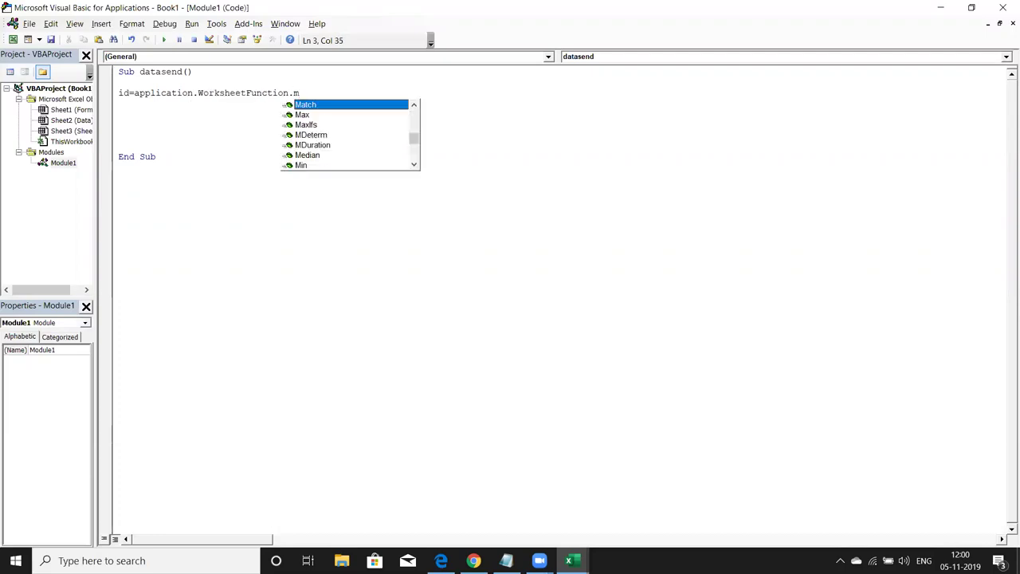
key("Tab")
type("(")
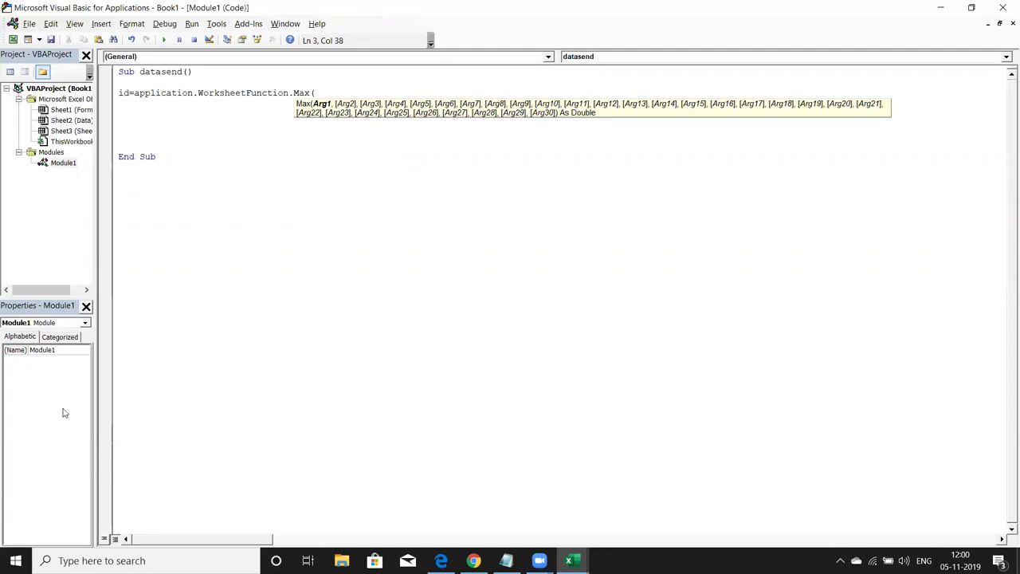
type("range")
type("(\"A:")
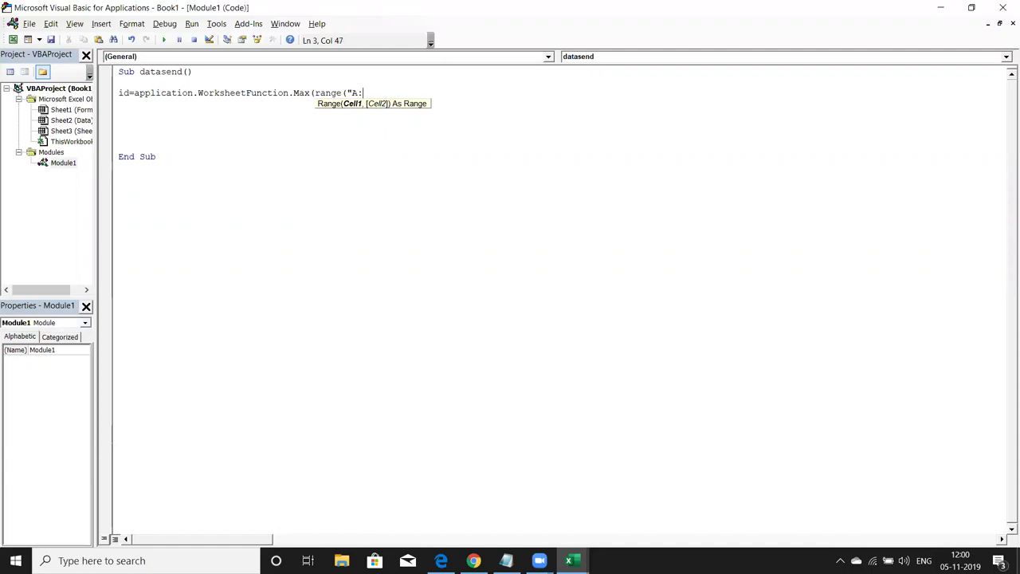
type("A\")")
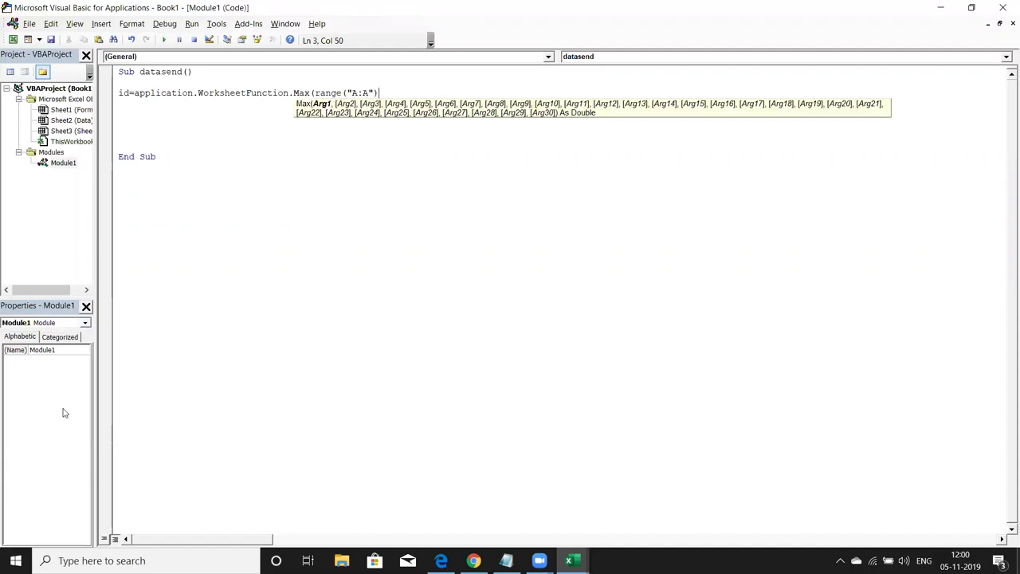
type(")")
key("Return")
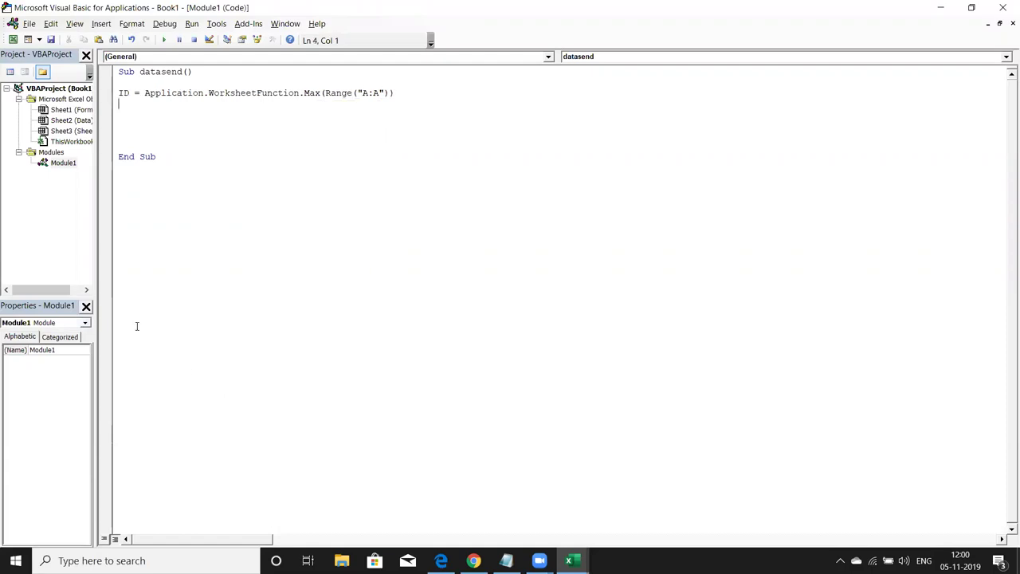
- Make the Max on the ID line read Sheets("Data").Range("A:A")
left_click(325, 94)
type("sheets")
type(".")
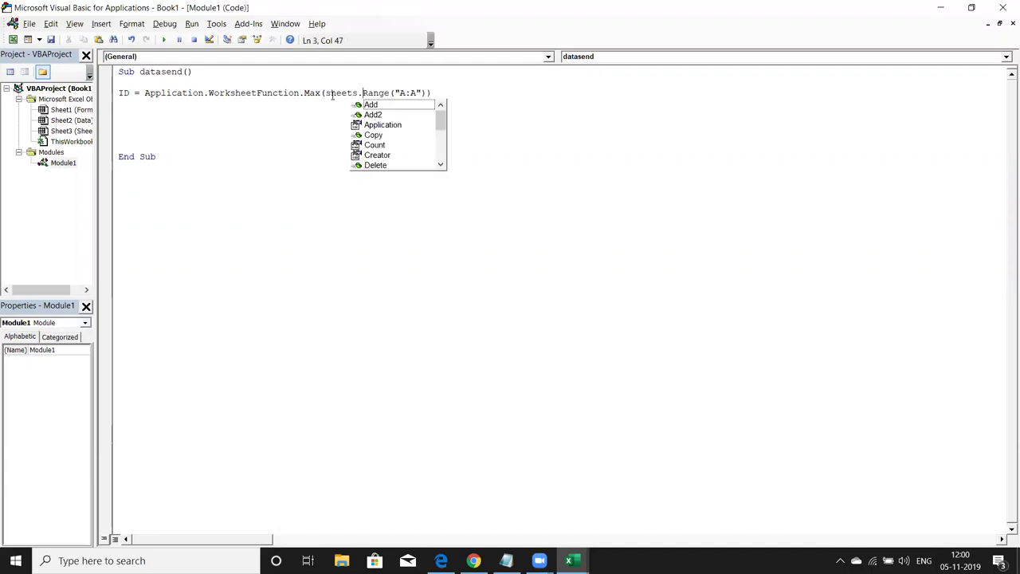
key("BackSpace")
type("(\"Data\").")
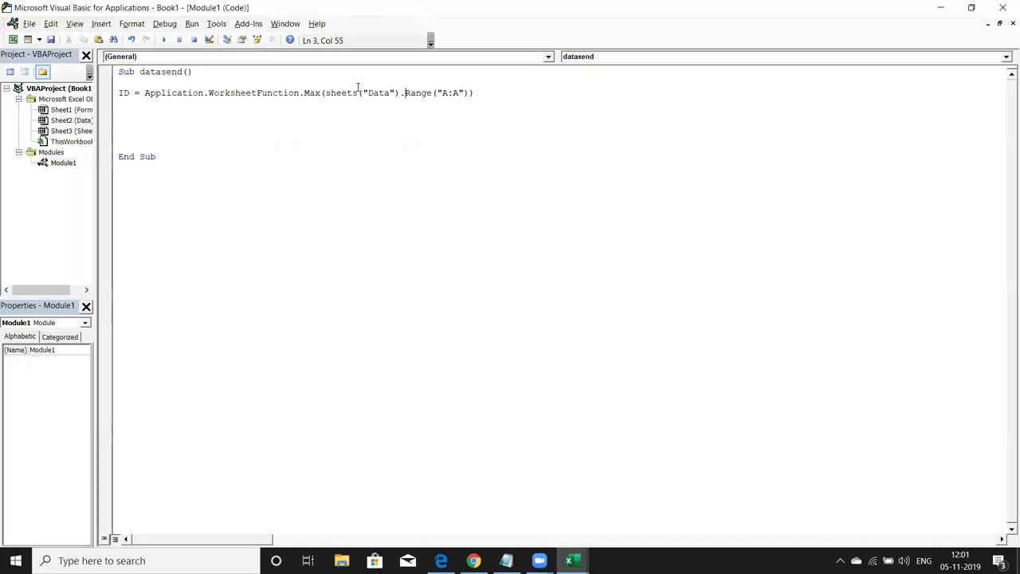
left_click(336, 132)
- Add the line Range("A65000").End(xlUp).Offset(1, 0).Value = ID + 1
left_click(171, 112)
type("range(\"A65000\").end")
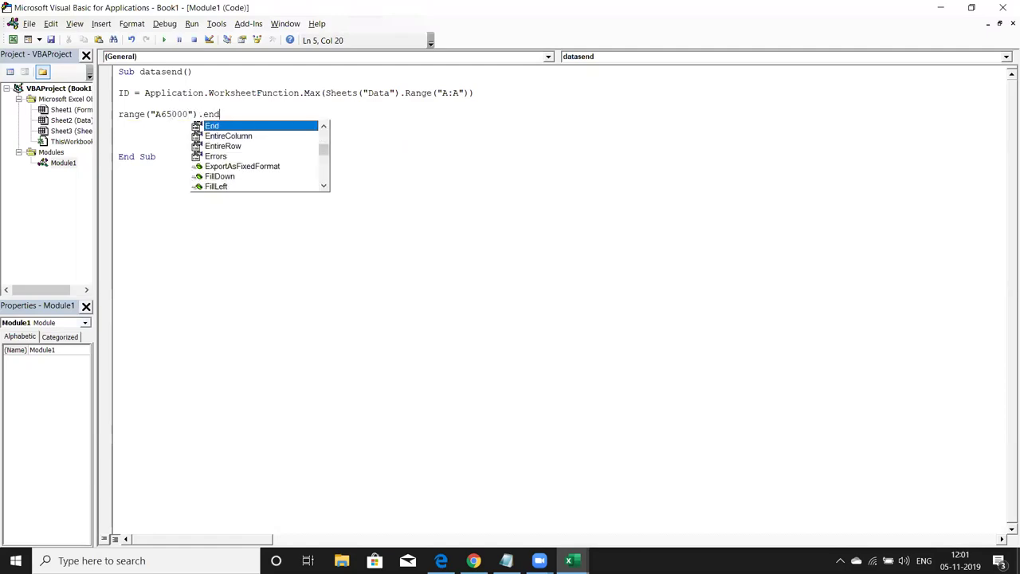
type("(")
key("Down")
key("Down")
key("Down")
key("Tab")
type(").of")
key("Tab")
type("(")
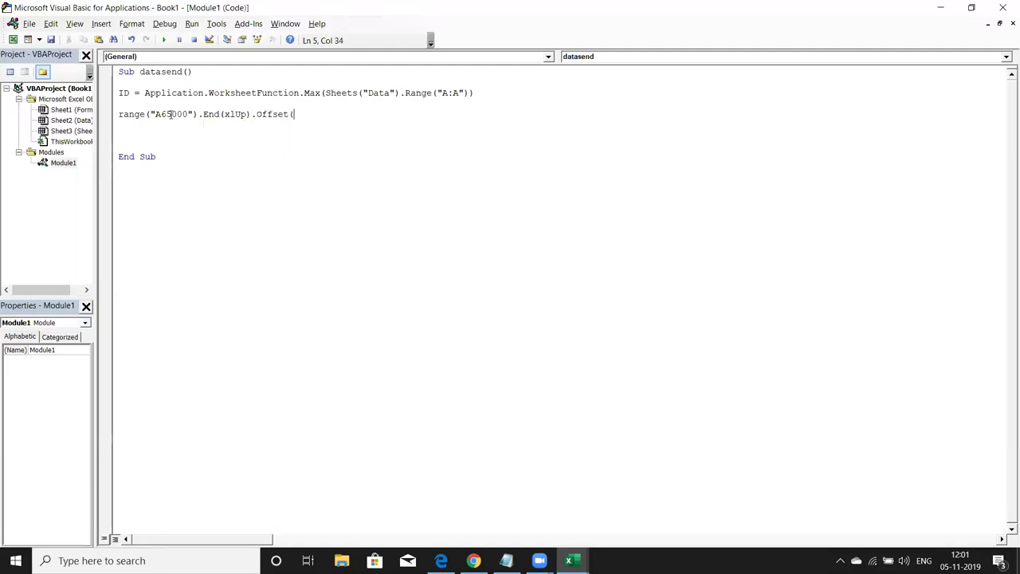
type("1,0")
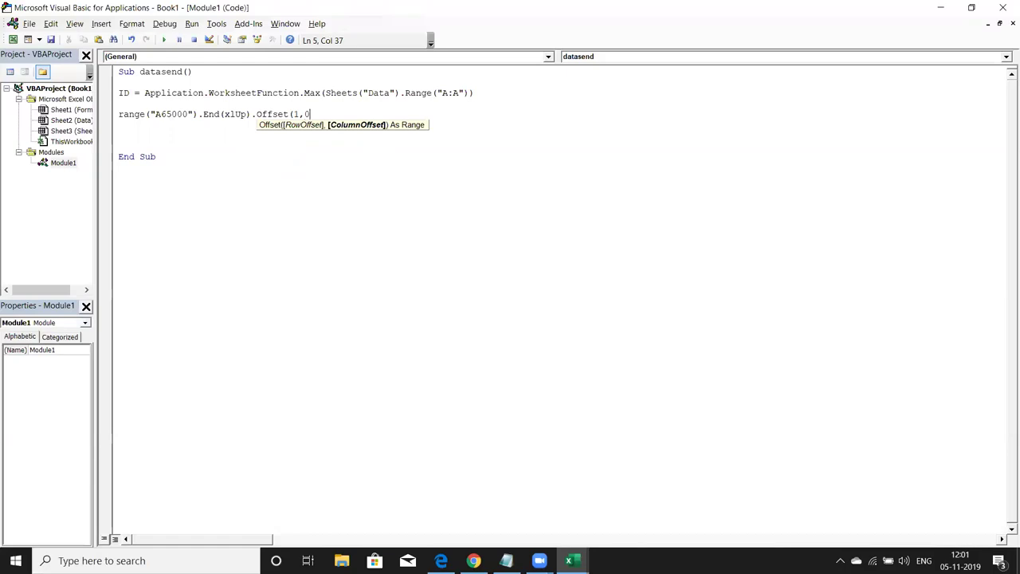
type(").v")
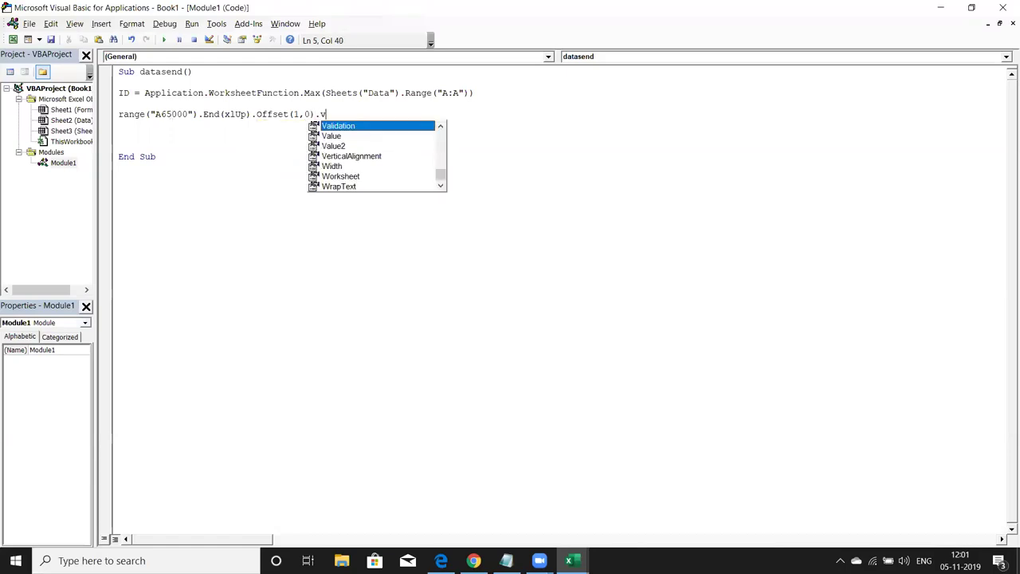
key("Down")
key("Tab")
type("=id+1")
key("Return")
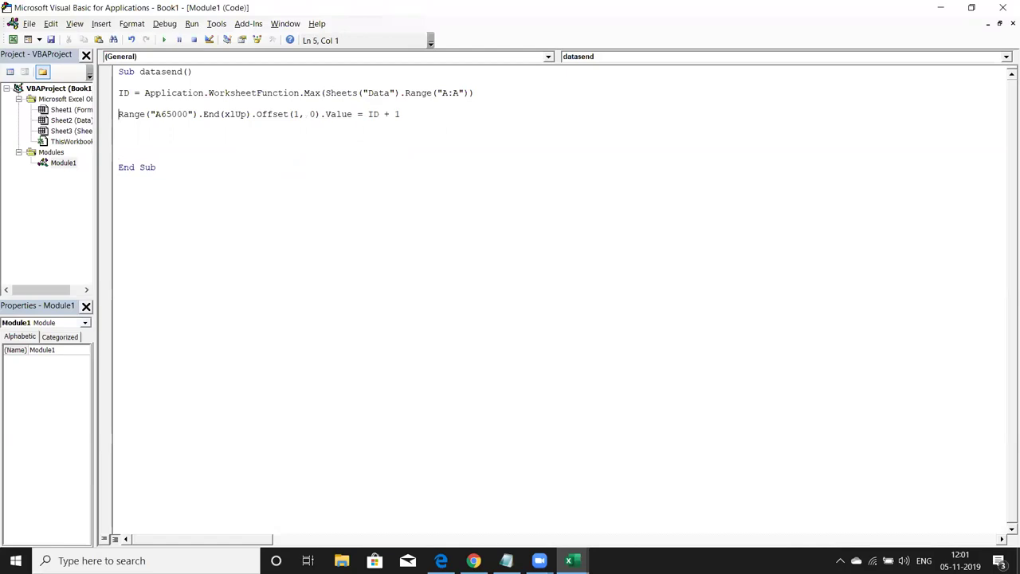
- Prefix that new line with Sheets("Data") so it targets the Data sheet
key("shift+Down")
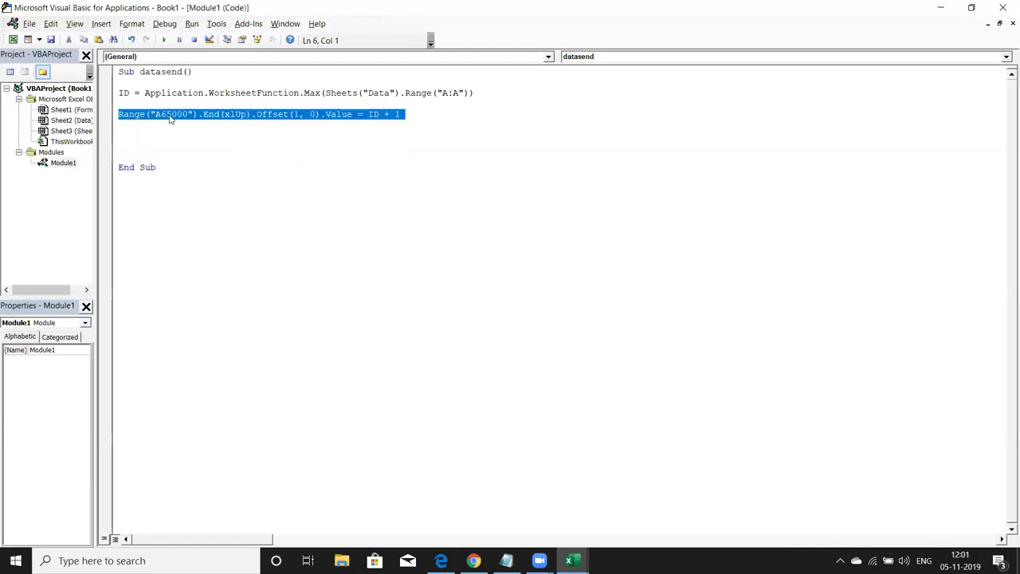
key("Up")
type("sheets(\"Data\"")
type(").")
key("BackSpace")
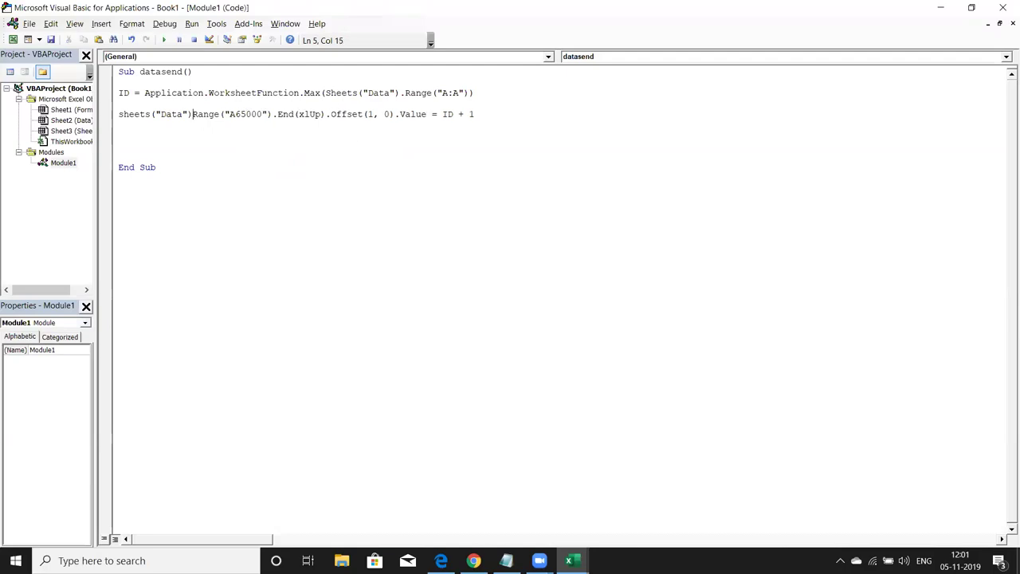
type(".")
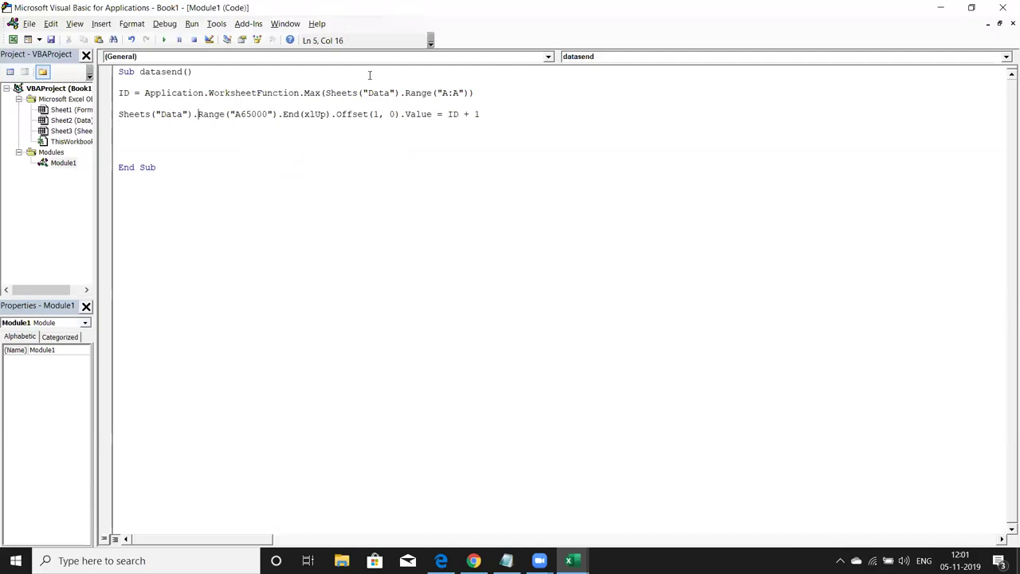
left_click(114, 105)
key("shift+Down")
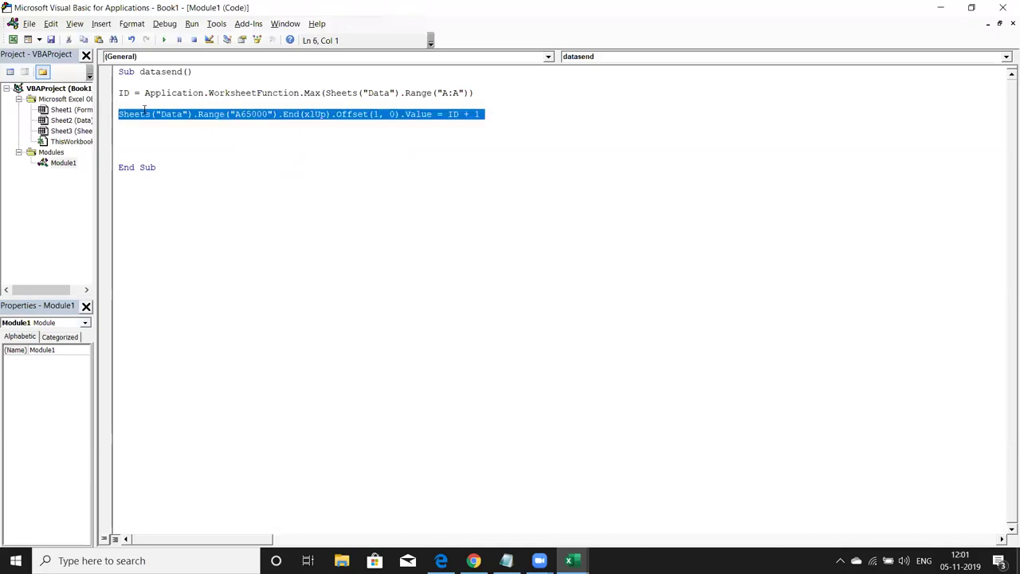
- Duplicate the Sheets line and change the copy to Offset(0, 1).Value = Date
key("ctrl+c")
key("ctrl+v")
key("ctrl+v")
left_click(381, 124)
key("BackSpace")
type("0")
key("Right")
key("Delete")
type("1")
key("Right")
key("Right")
key("Right")
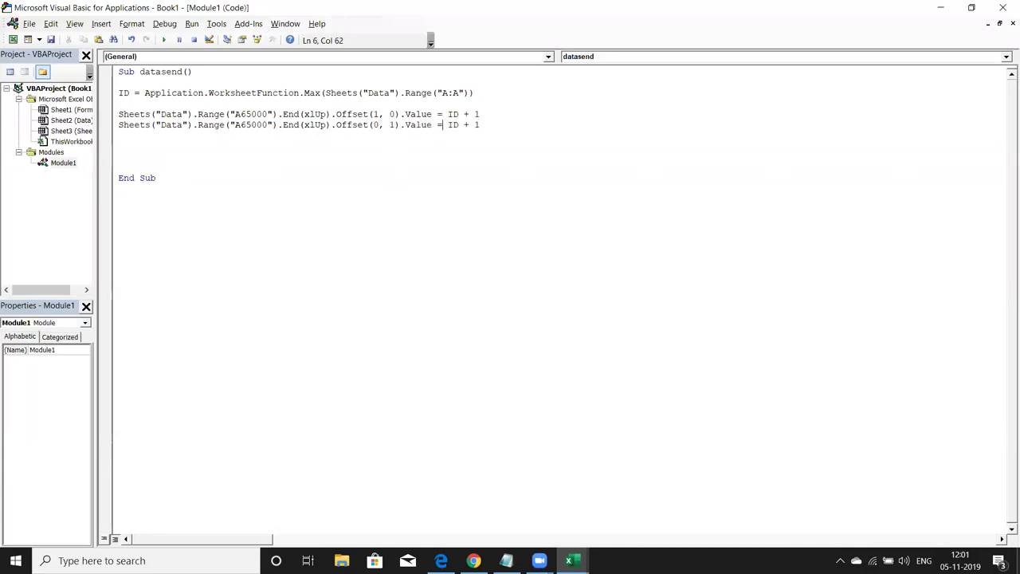
key("shift+Right")
key("shift+Right")
key("shift+Right")
key("shift+Right")
key("shift+Right")
key("shift+Right")
type("Date")
key("Return")
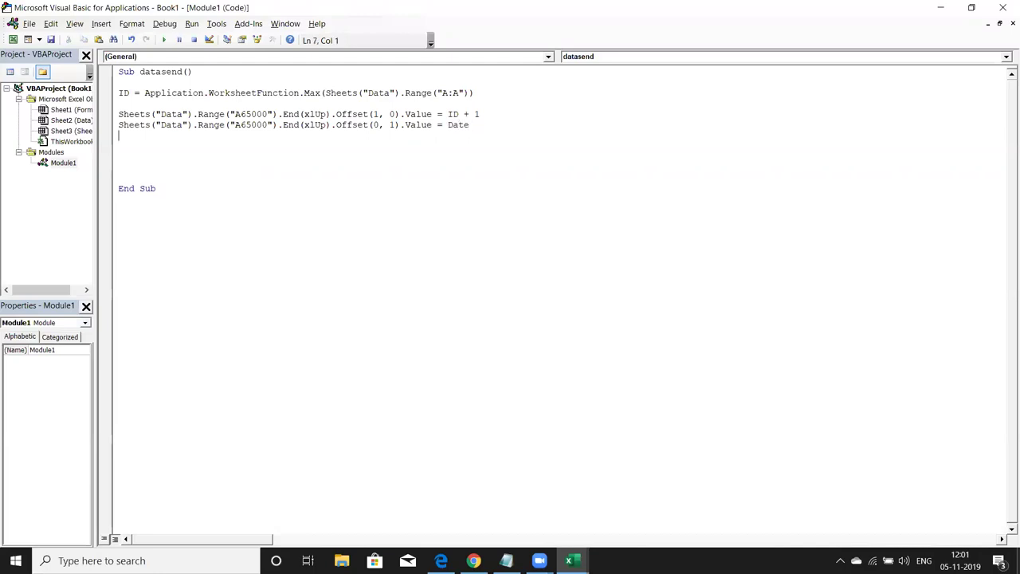
- Add another copy set to Offset(0, 2).Value = Format(Now, "HH:MM:SS")
key("ctrl+v")
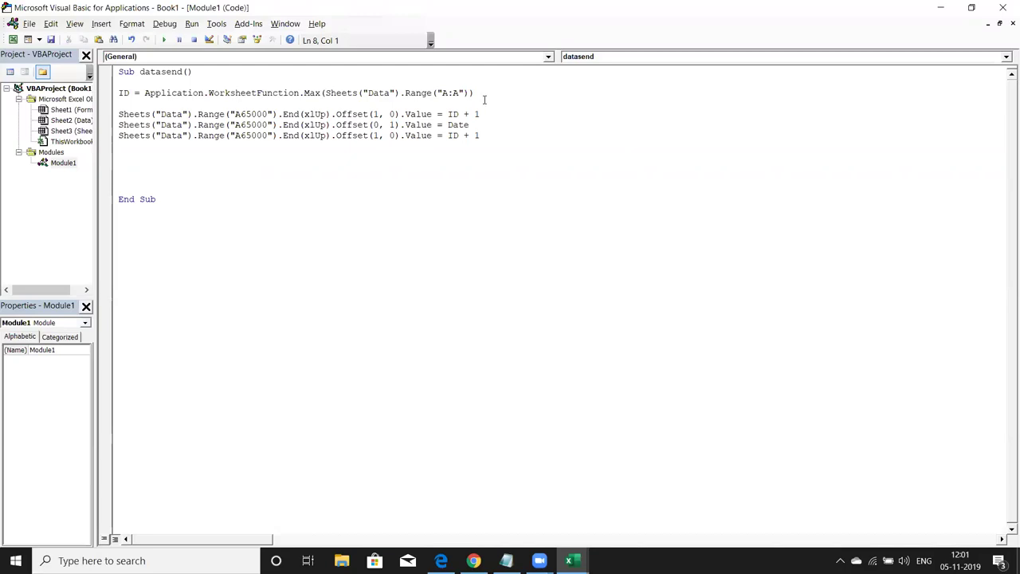
left_click(379, 136)
key("BackSpace")
type("0")
left_click(384, 136)
key("Delete")
type("2")
key("Right")
key("Right")
key("Right")
key("Right")
key("Right")
key("Right")
key("shift+Right")
key("shift+Right")
key("shift+Right")
key("shift+Right")
key("shift+Right")
type("Now")
left_click(447, 135)
type("format(")
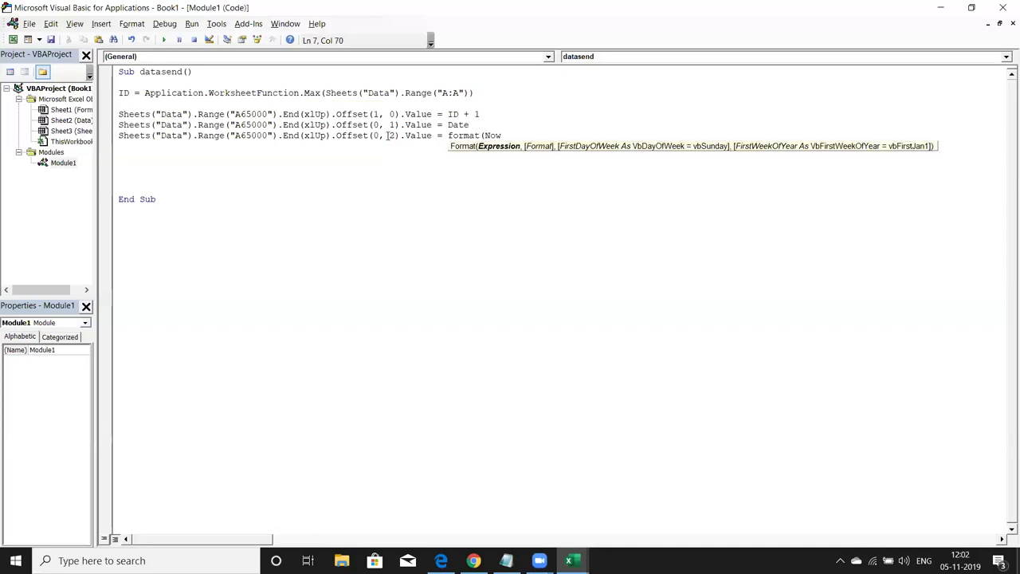
key("Right")
key("Right")
key("Right")
type(",\"")
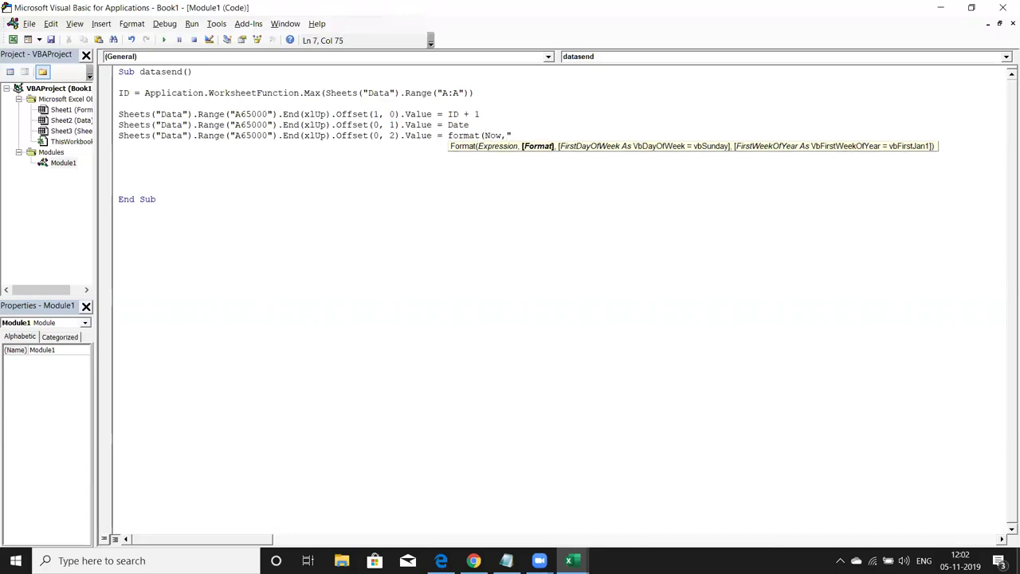
type("HH:MM:SS\")")
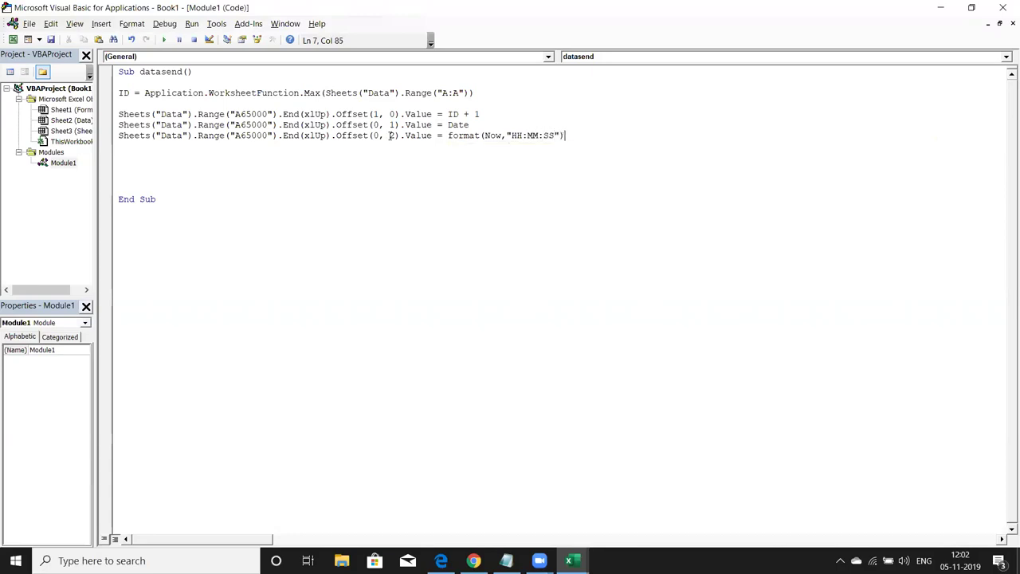
key("Return")
- Add a Sheets("Data") line whose Offset(1, 0) value is Range("B2").Value, then select it
key("alt+Tab")
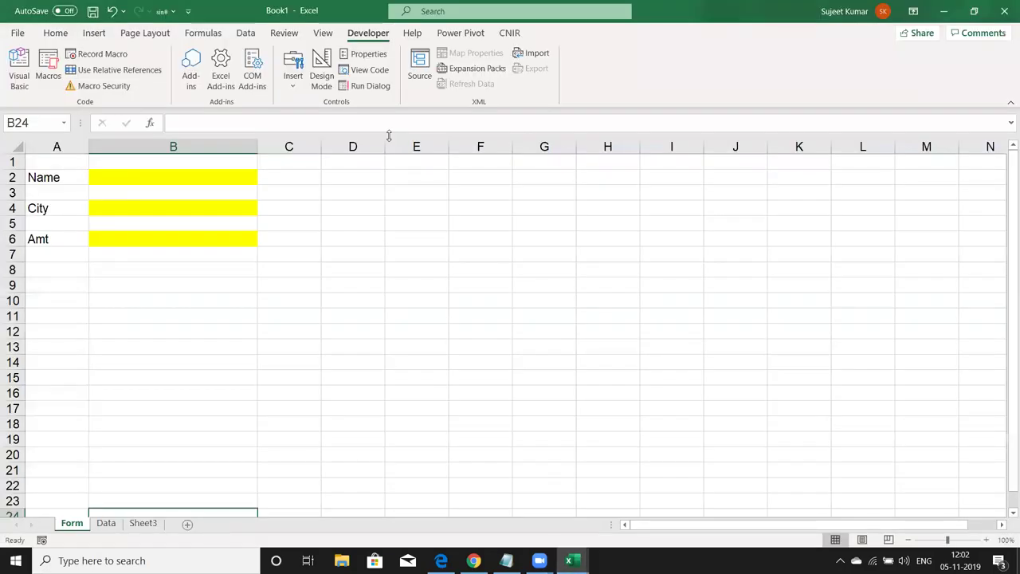
key("alt+Tab")
key("ctrl+v")
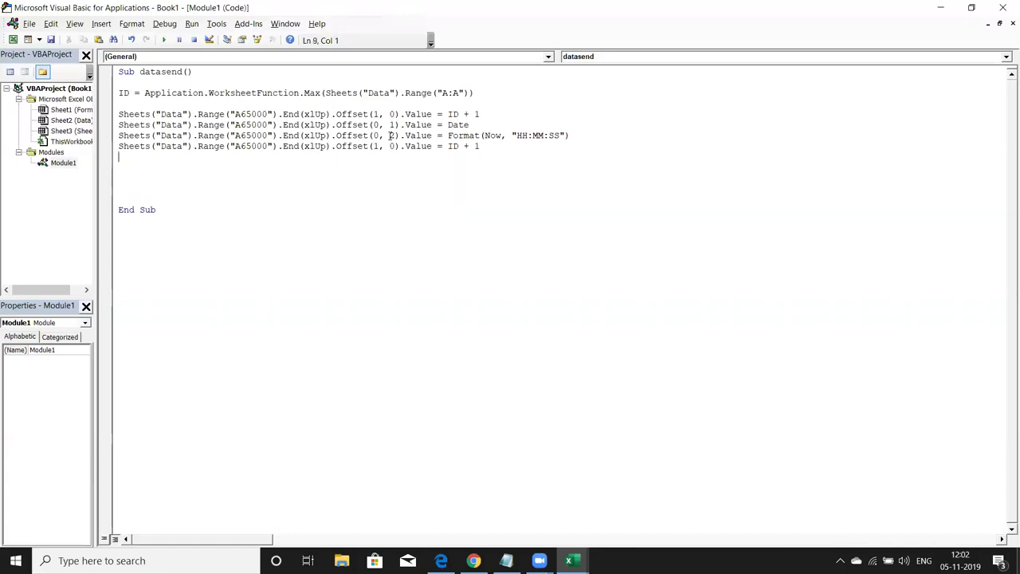
key("BackSpace")
key("BackSpace")
key("BackSpace")
key("BackSpace")
key("BackSpace")
key("BackSpace")
type("range(")
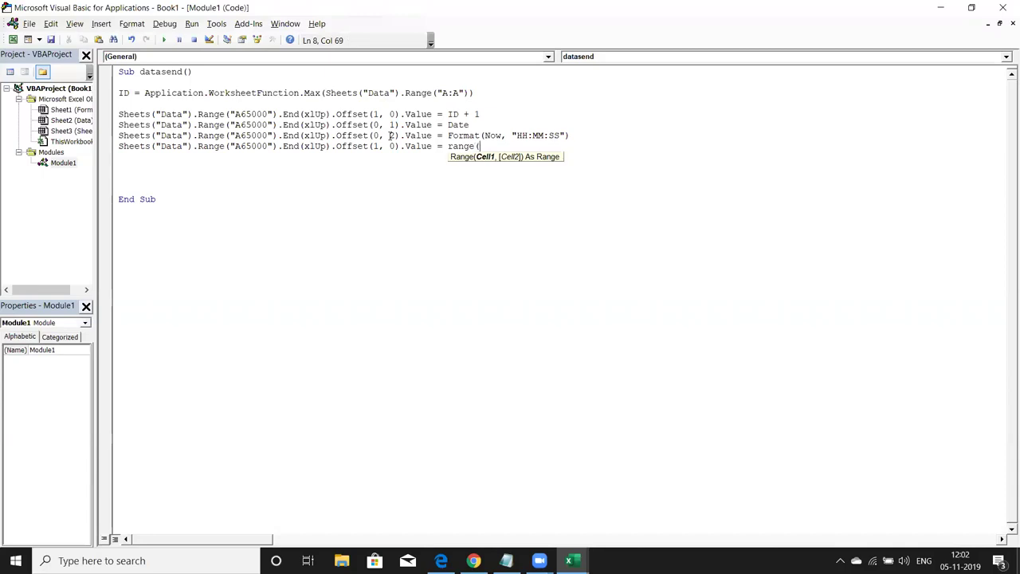
type("\"A")
key("BackSpace")
key("BackSpace")
type("\"B")
key("alt+F11")
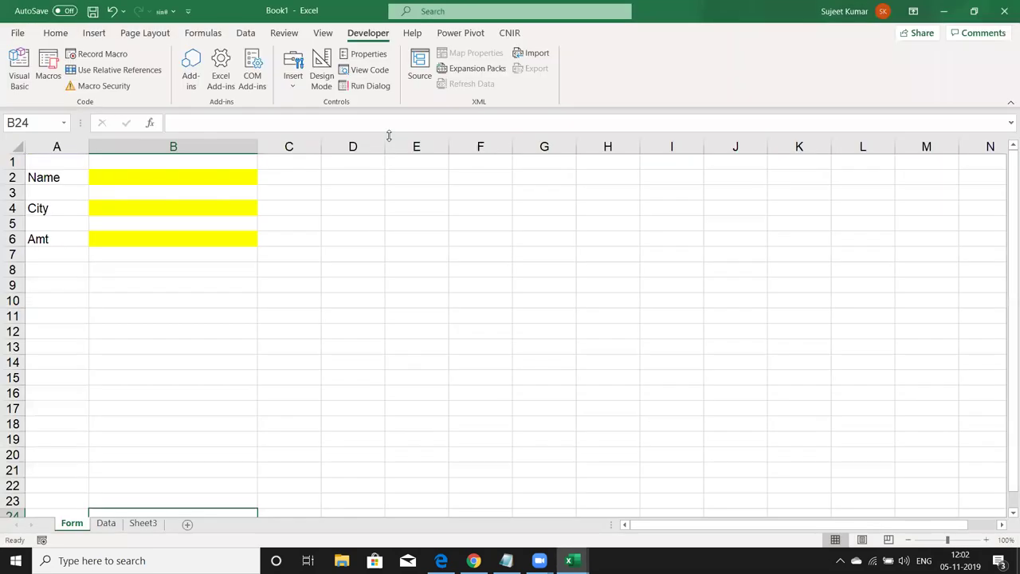
key("alt+F11")
type("2\").")
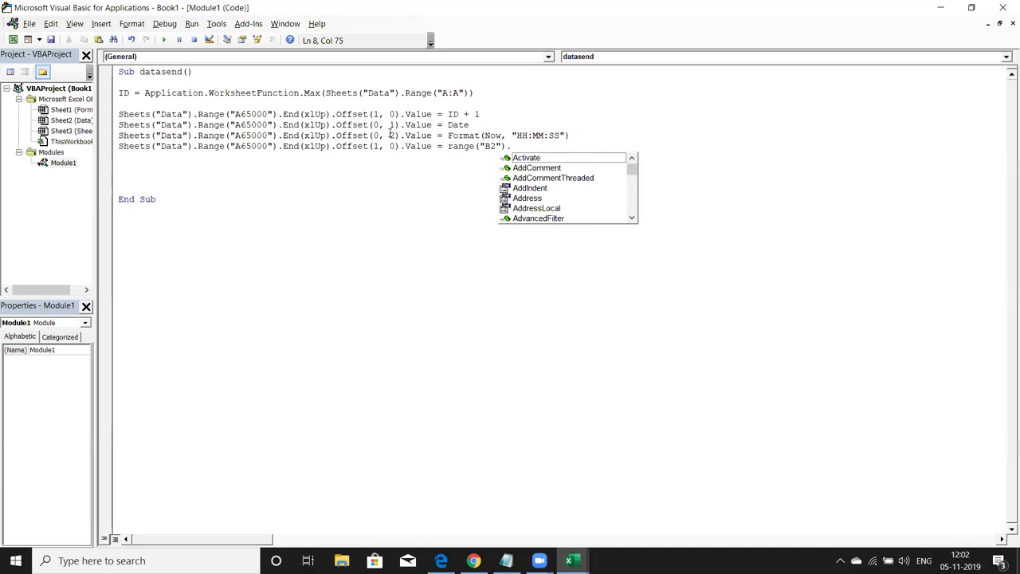
type("valu")
key("Return")
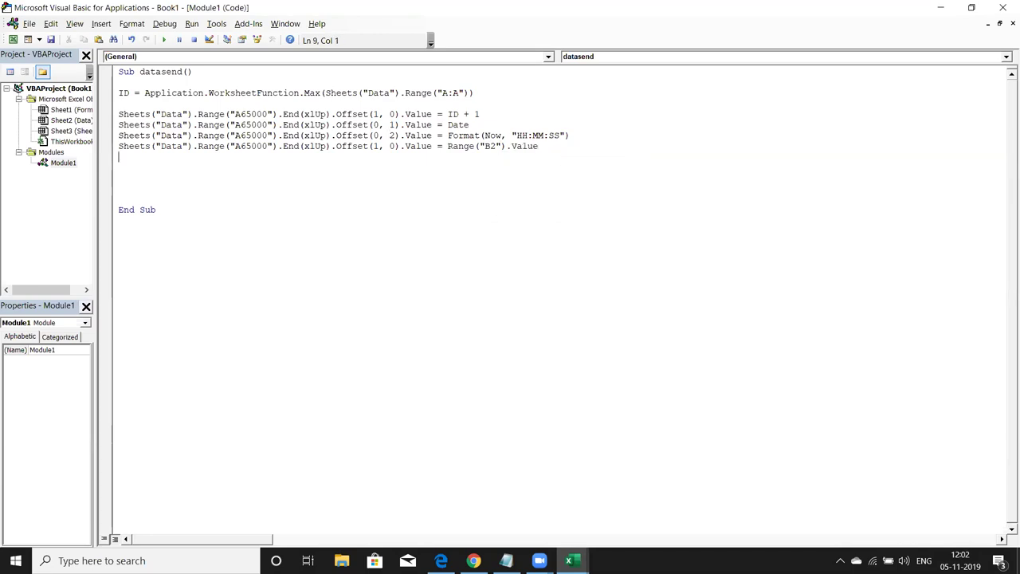
key("shift+Down")
- Duplicate the B2 line in datasend and change its offset to (0, 3)
key("ctrl+c")
key("Right")
key("ctrl+v")
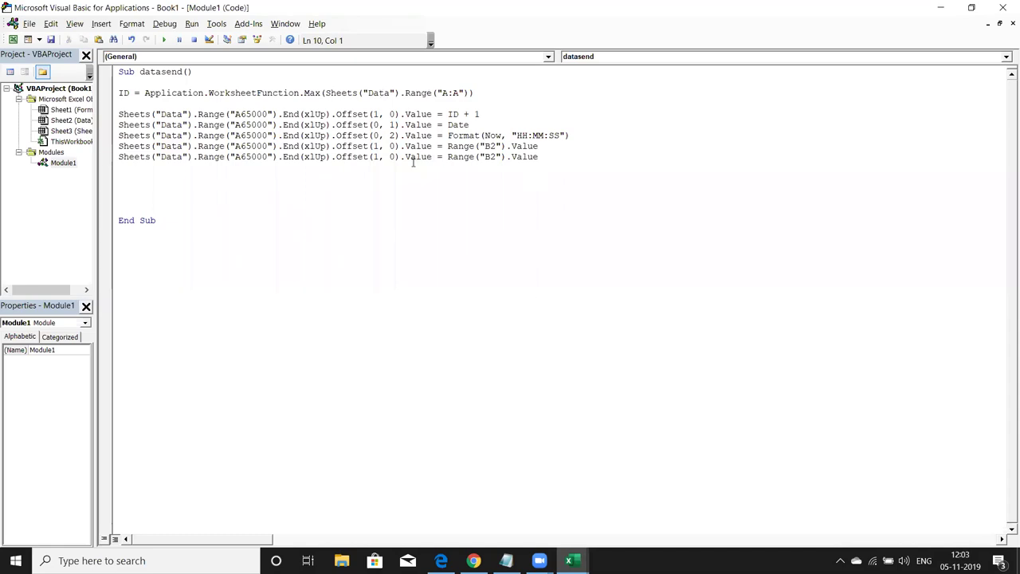
left_click(380, 146)
key("BackSpace")
type("0")
key("Right")
key("Delete")
type("3")
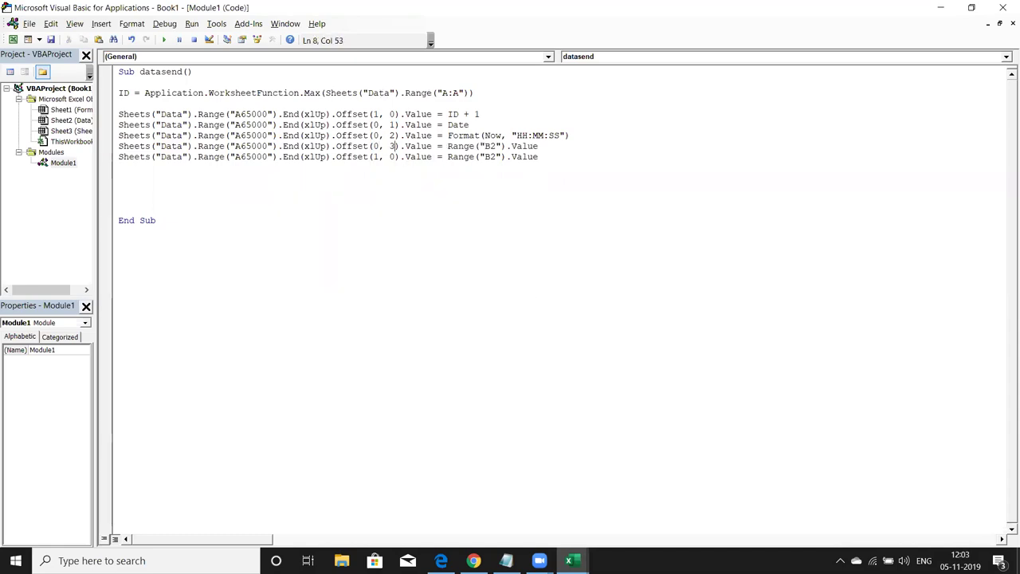
- Make line 9 write Range("B4").Value to offset (0, 4)
key("Left")
key("Left")
key("BackSpace")
type("0")
key("Right")
key("Right")
key("Delete")
type("4")
left_click(499, 156)
key("BackSpace")
type("4")
- Copy line 9 to line 10 and change it to write B6 to offset (0, 5)
left_click_drag(539, 157, 330, 158)
key("End")
key("shift+Home")
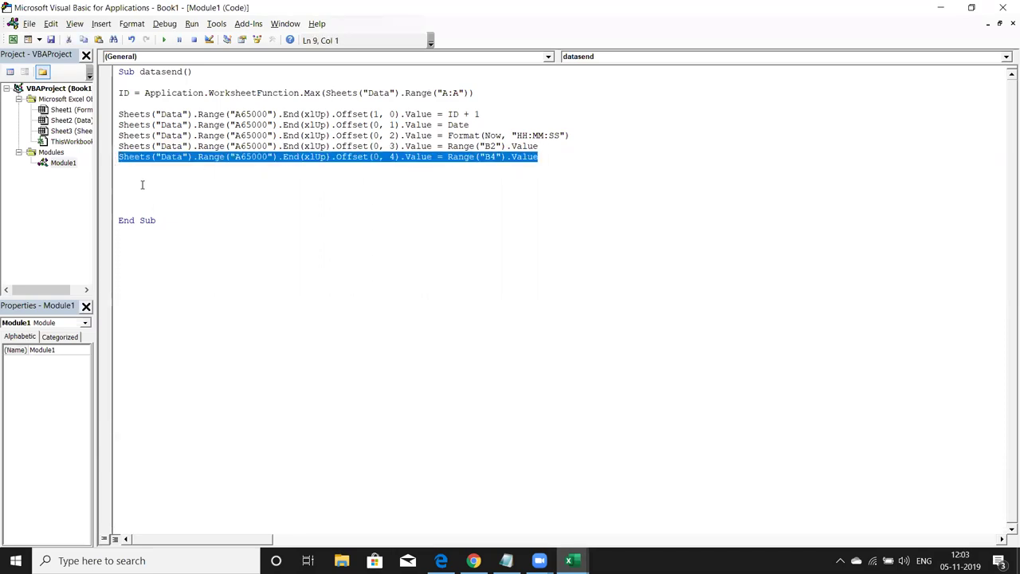
left_click(134, 170)
key("ctrl+v")
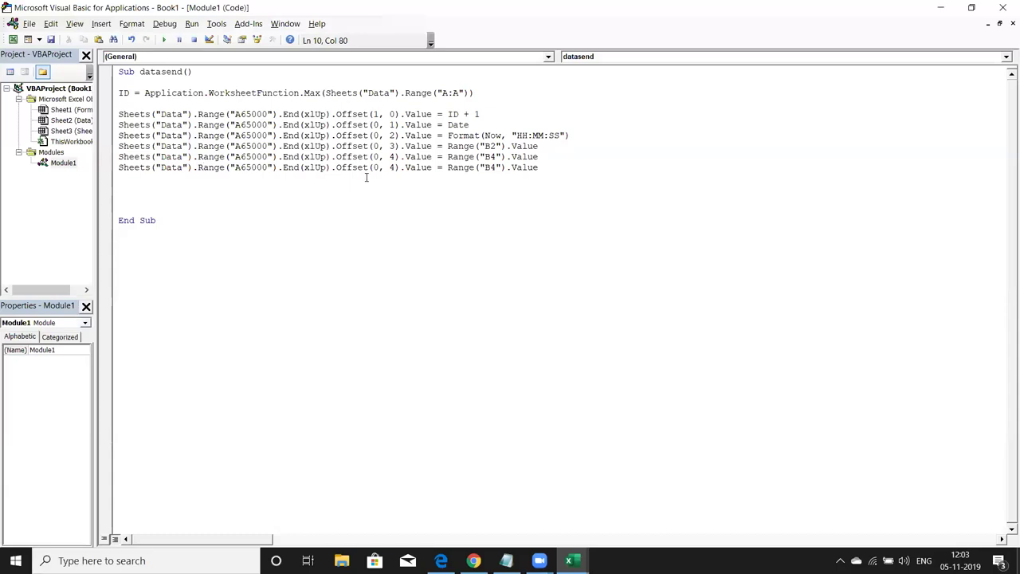
left_click(391, 168)
key("Delete")
type("5")
left_click(415, 169)
key("Right")
key("Right")
key("Right")
key("Right")
key("Right")
key("Right")
key("Right")
key("Right")
key("Delete")
type("6")
- Check the workbook, then add a blank line after the B6 line before returning to Excel
key("alt+F11")
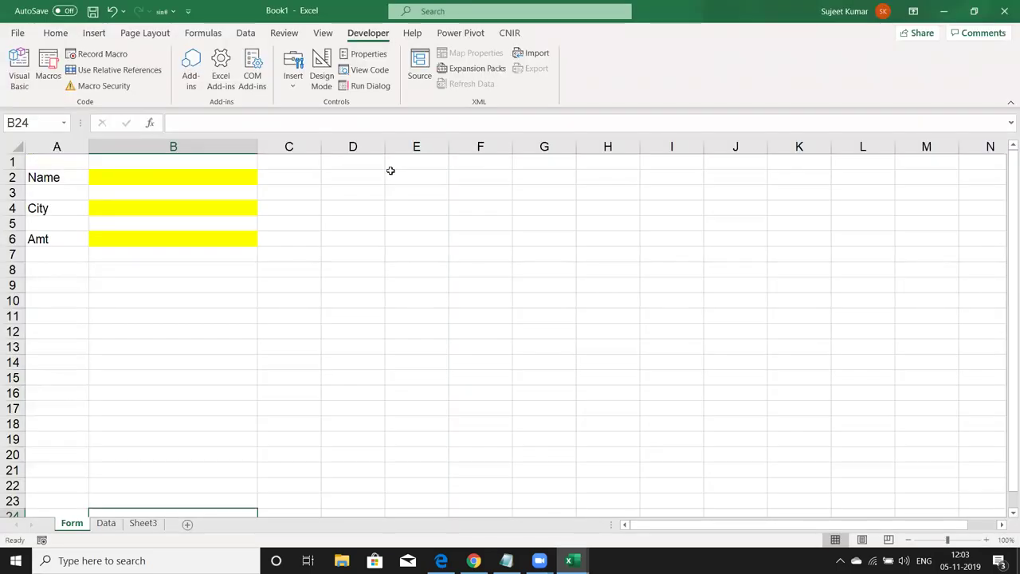
key("alt+F11")
key("Down")
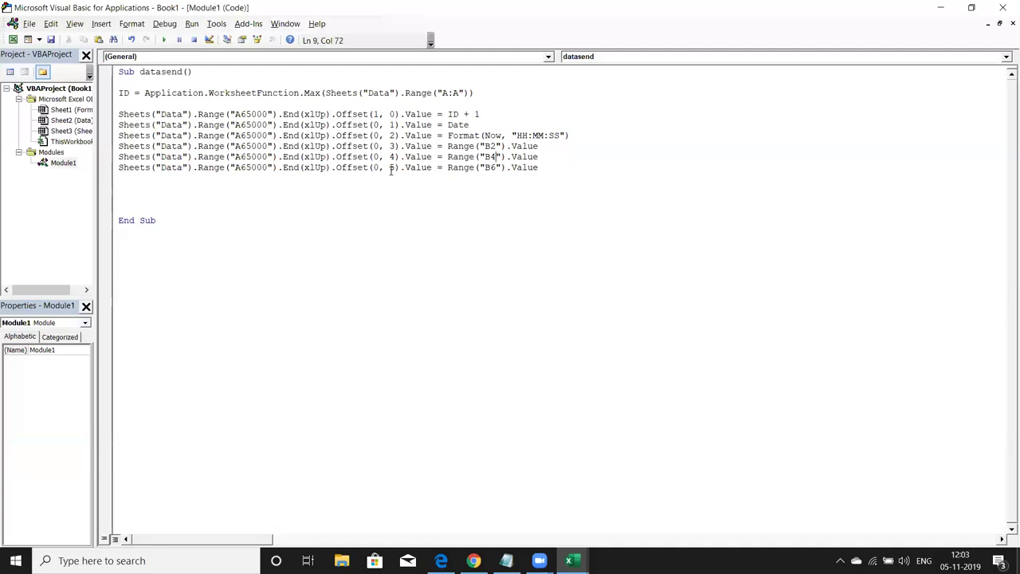
key("Down")
key("alt+F11")
- Enter a sample name in B2, Delhi in B4 and 653 in B6 on the Form sheet
left_click(180, 185)
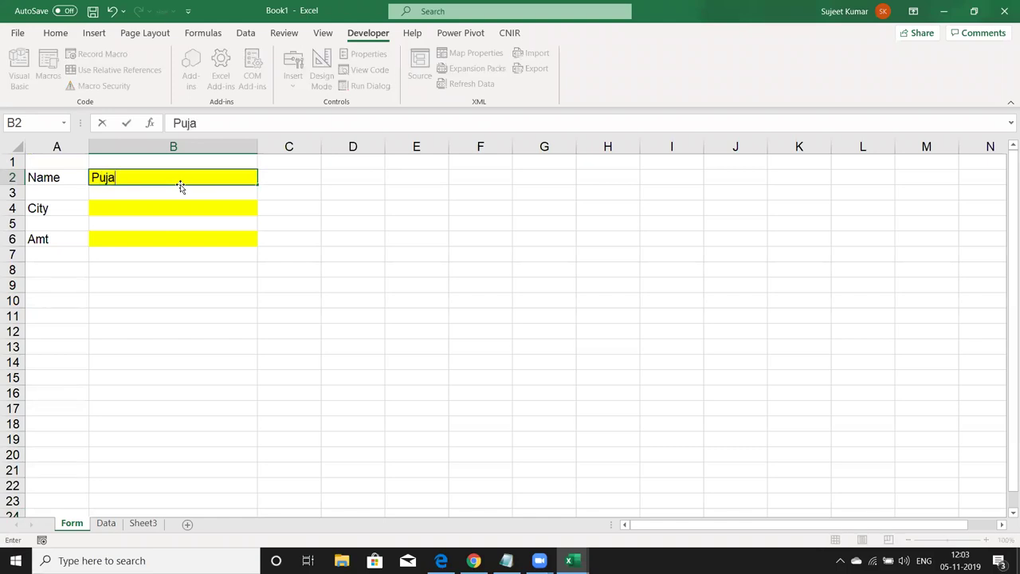
key("Return")
type("Delhi")
key("Return")
key("Return")
type("6523")
key("Escape")
key("Up")
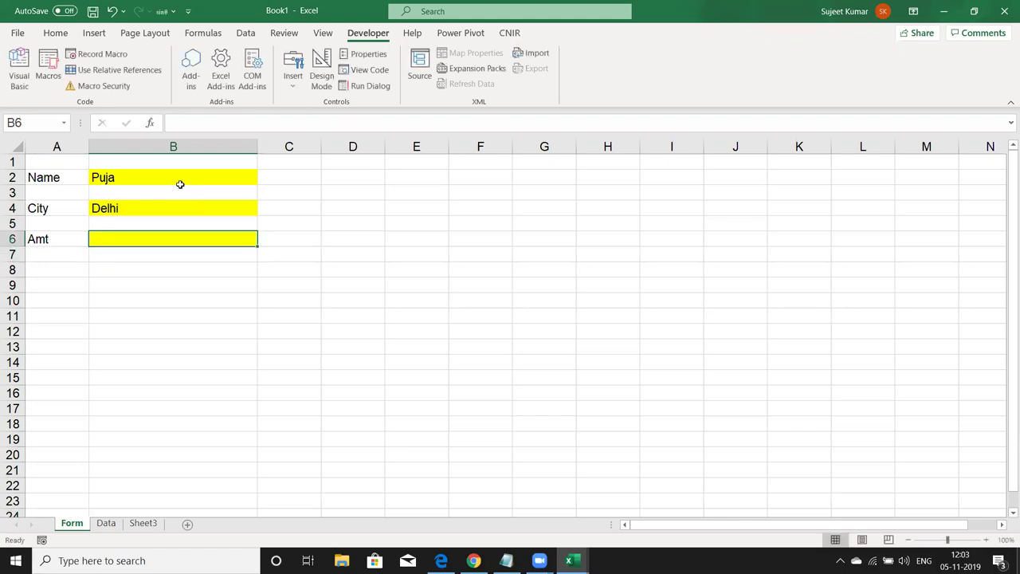
type("653")
left_click(139, 269)
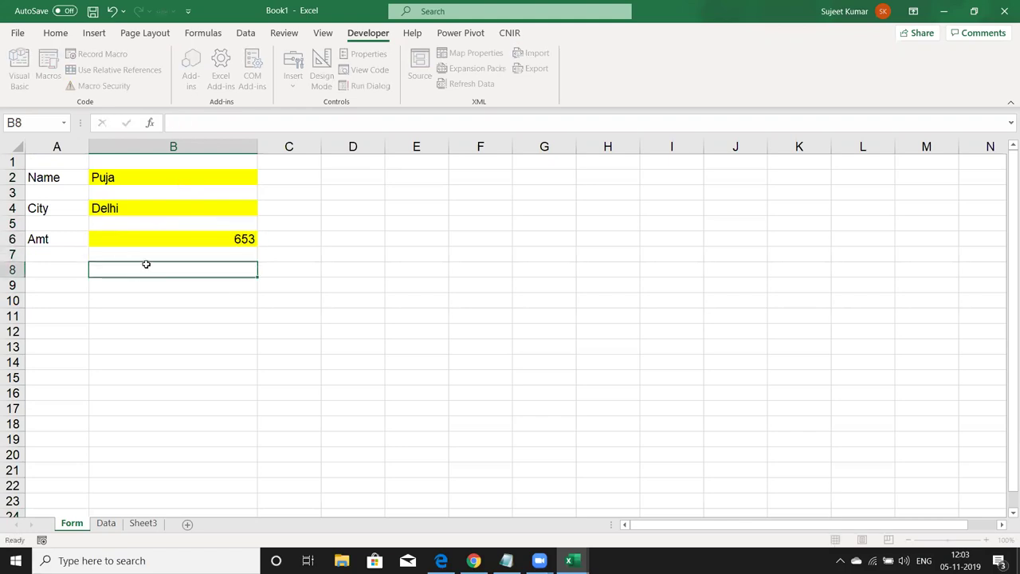
left_click(294, 79)
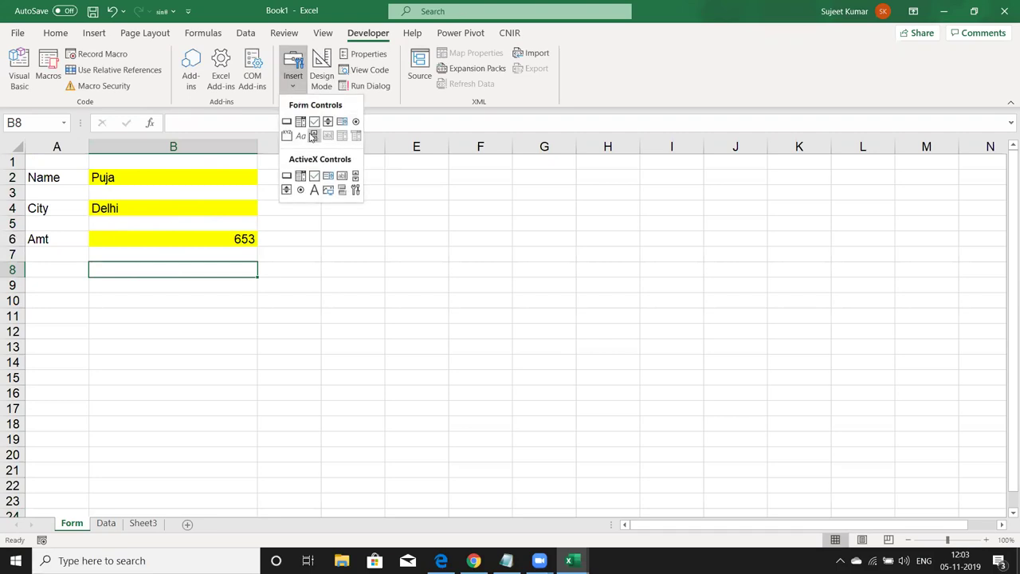
- Draw a form control button over B8–C9 and assign it the datasend macro
left_click(287, 122)
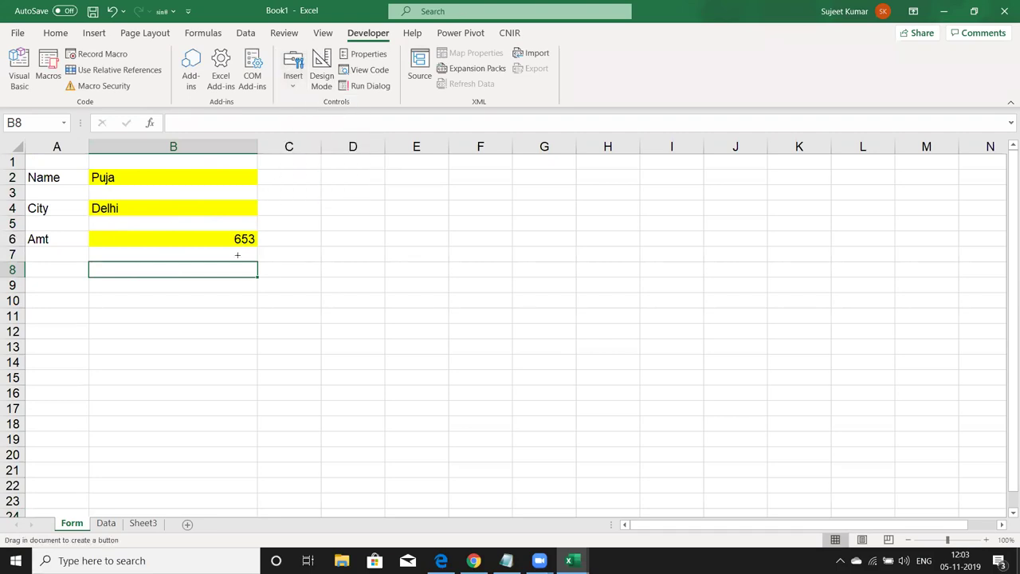
left_click_drag(226, 270, 316, 290)
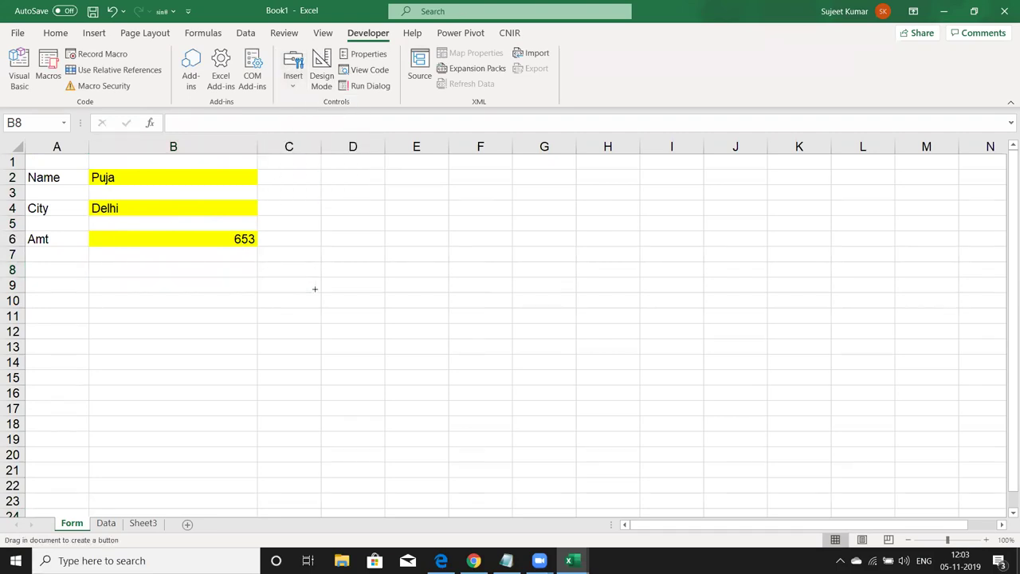
left_click(468, 173)
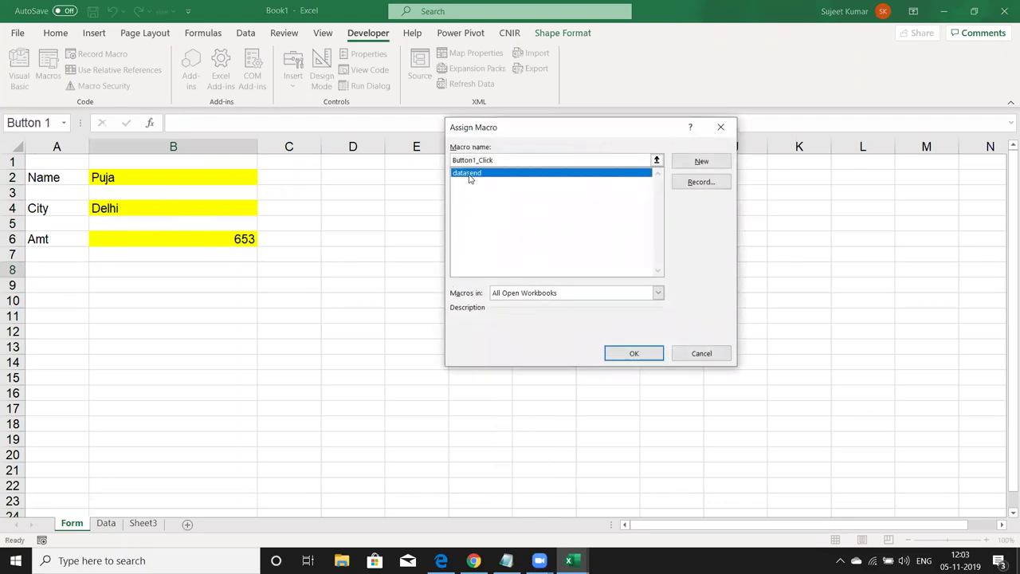
left_click(636, 354)
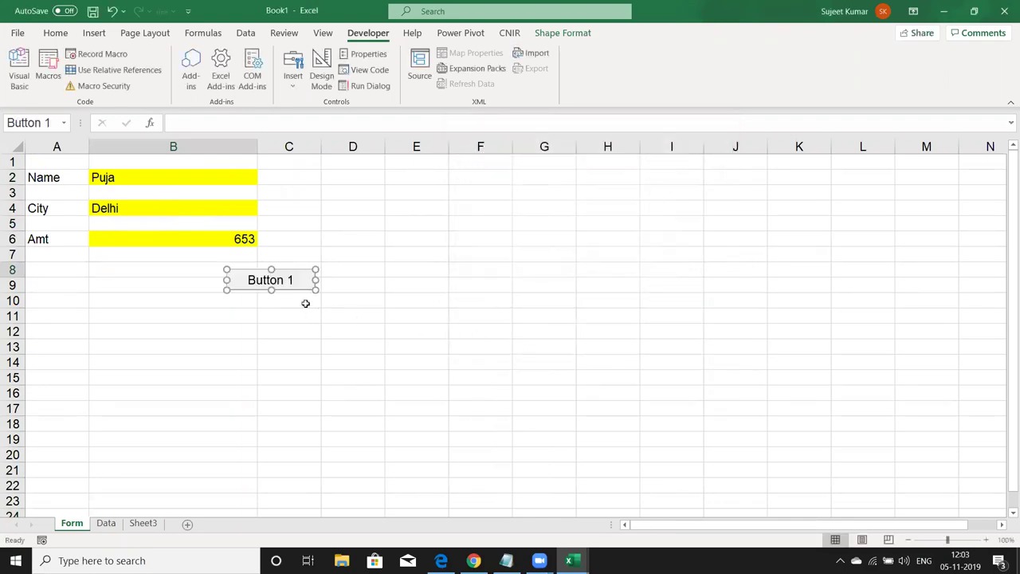
- Replace the button's default label with 'Send'
left_click(267, 281)
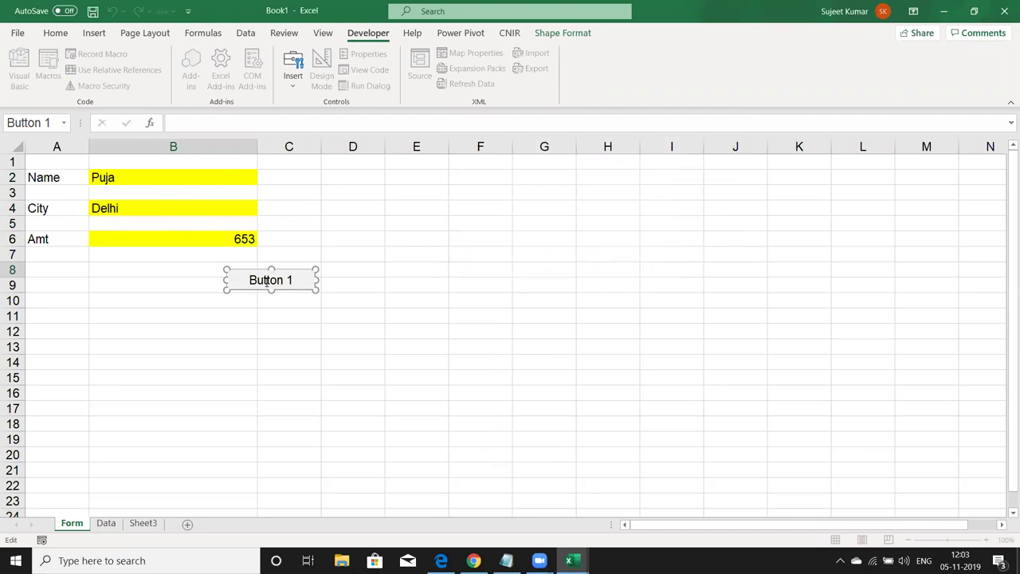
key("Delete")
key("Delete")
key("Delete")
key("Delete")
key("Delete")
key("BackSpace")
key("BackSpace")
key("BackSpace")
type("Send")
key("Escape")
left_click(267, 328)
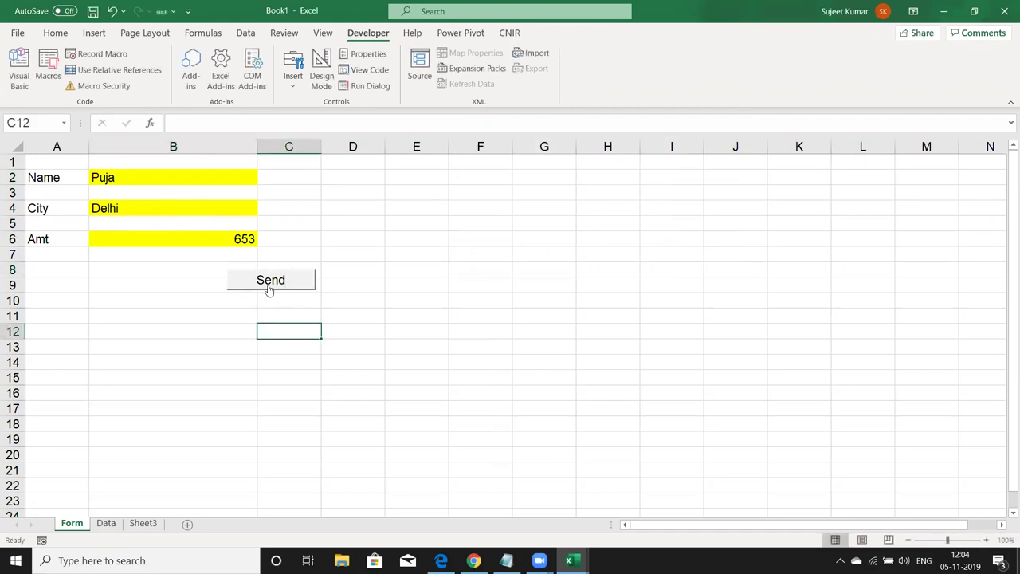
- Autofit column B on the Data sheet so 05-11-2019 shows, then check the logged time and name
left_click(106, 524)
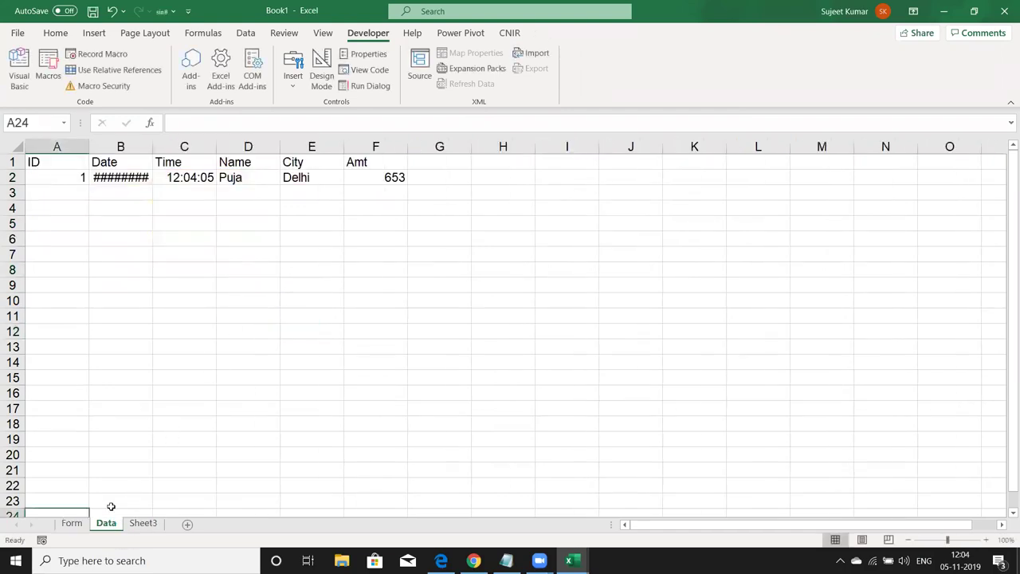
double_click(152, 147)
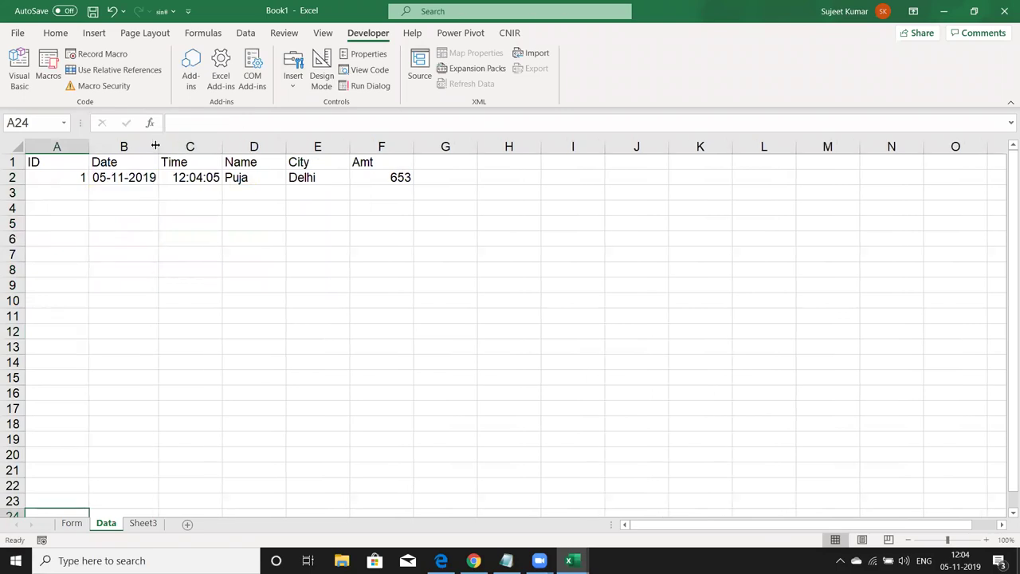
left_click(206, 176)
left_click(240, 175)
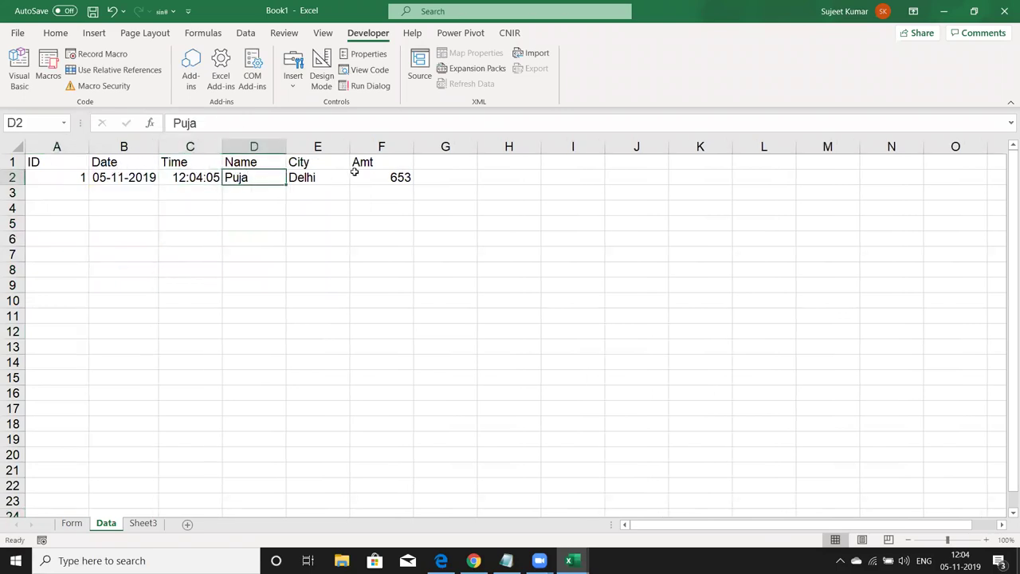
- Add Range("B2,B4,B6").ClearContents just before End Sub in datasend
key("alt+F11")
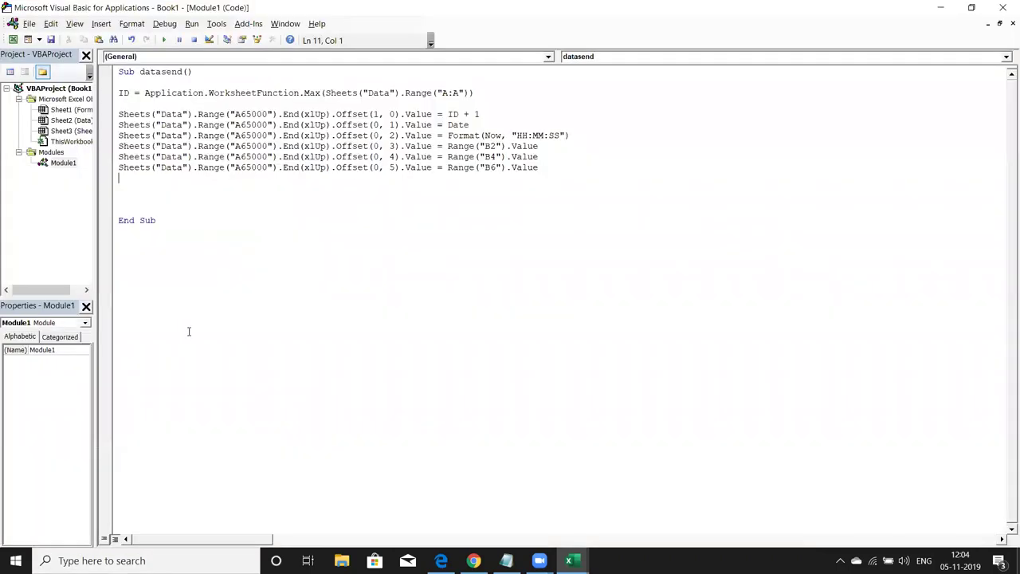
key("Return")
type("range")
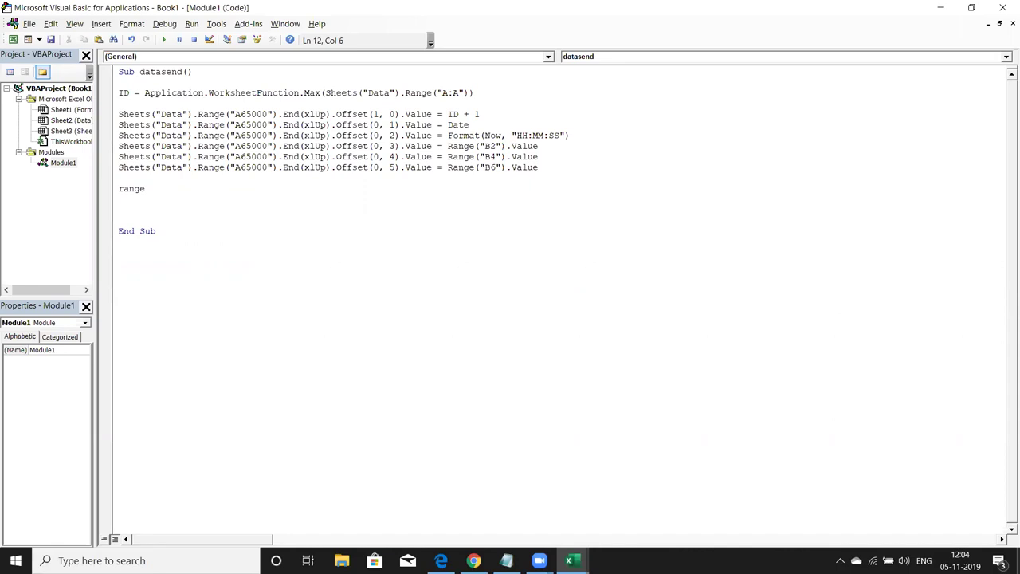
type("(\"")
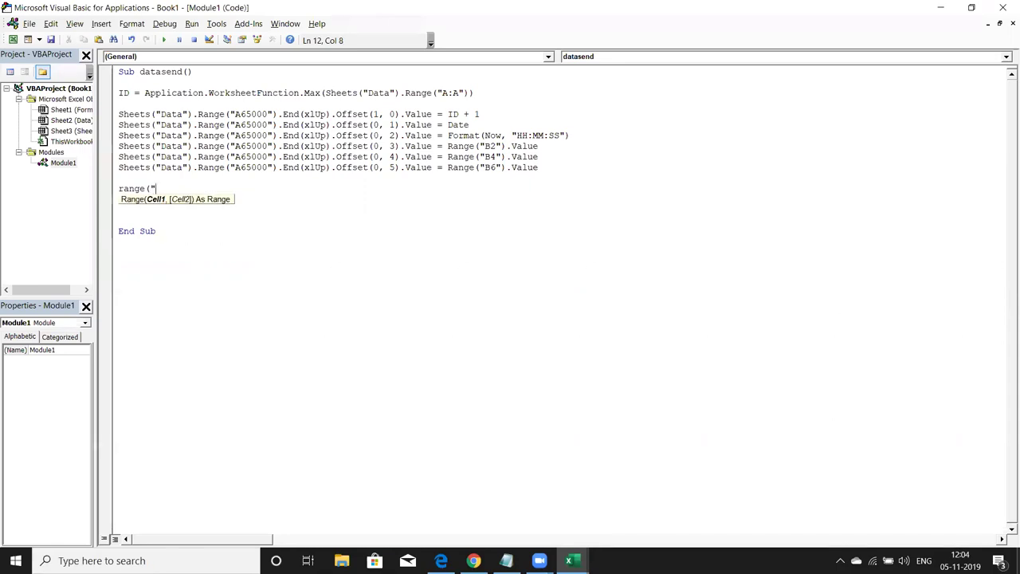
type("B2,")
type("B4,B")
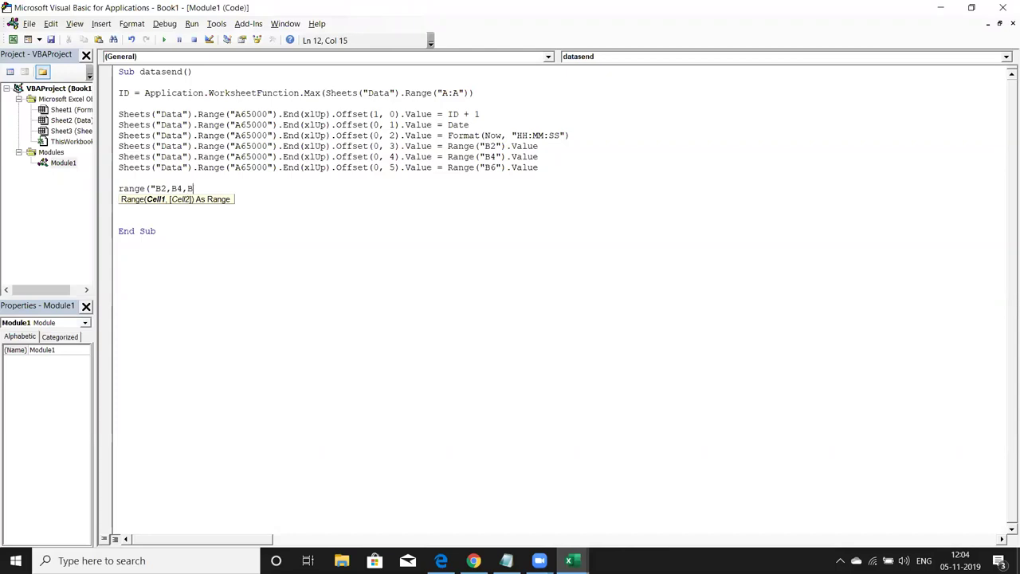
type("6\"\"\")")
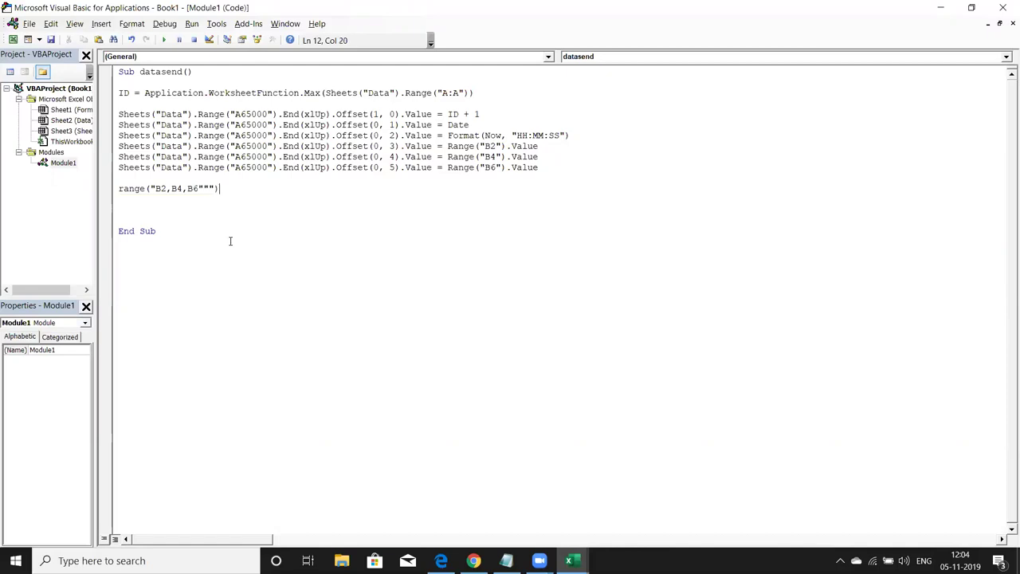
key("BackSpace")
key("BackSpace")
key("BackSpace")
type(").cl")
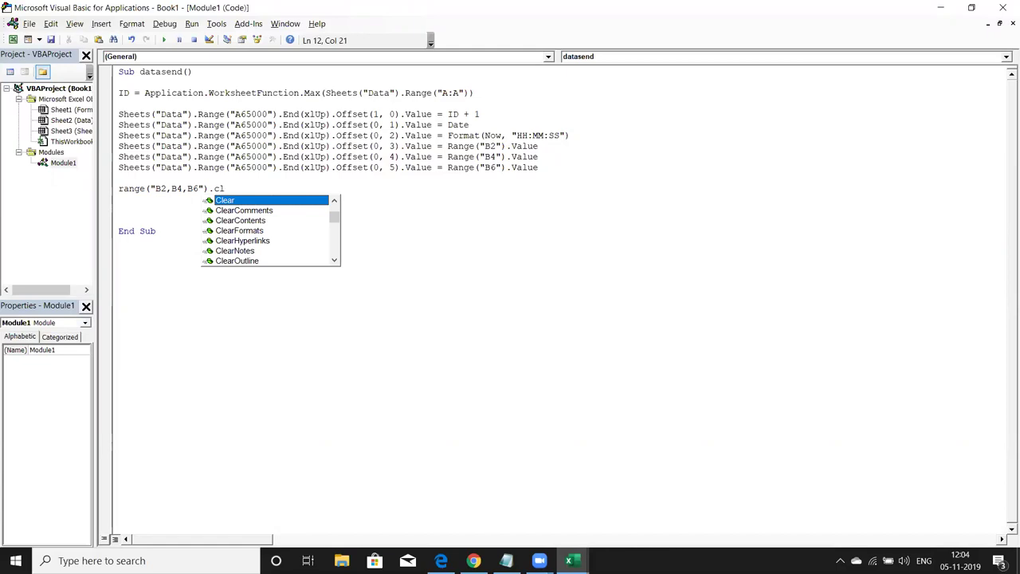
key("Down")
key("Down")
key("Return")
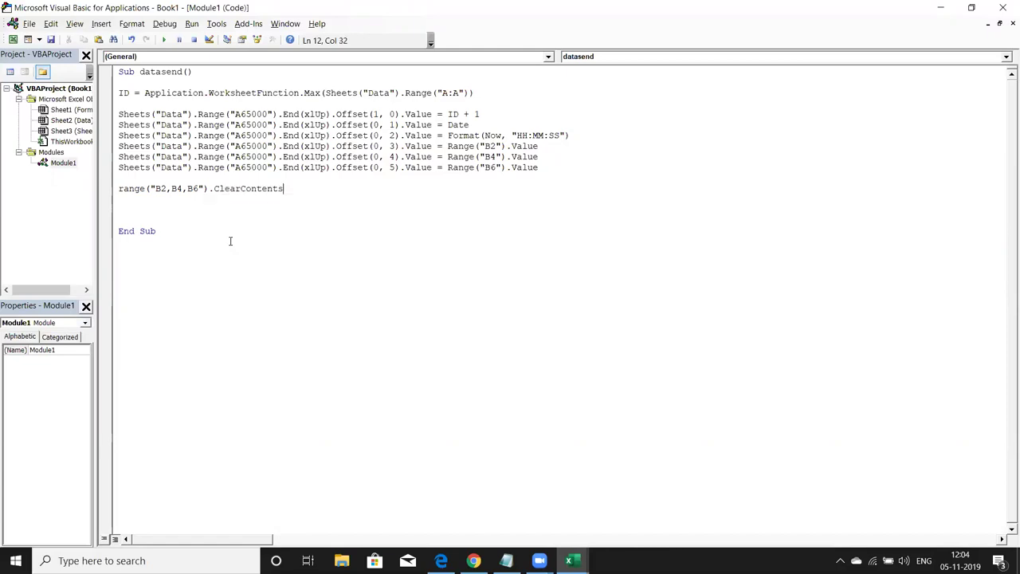
key("alt+F11")
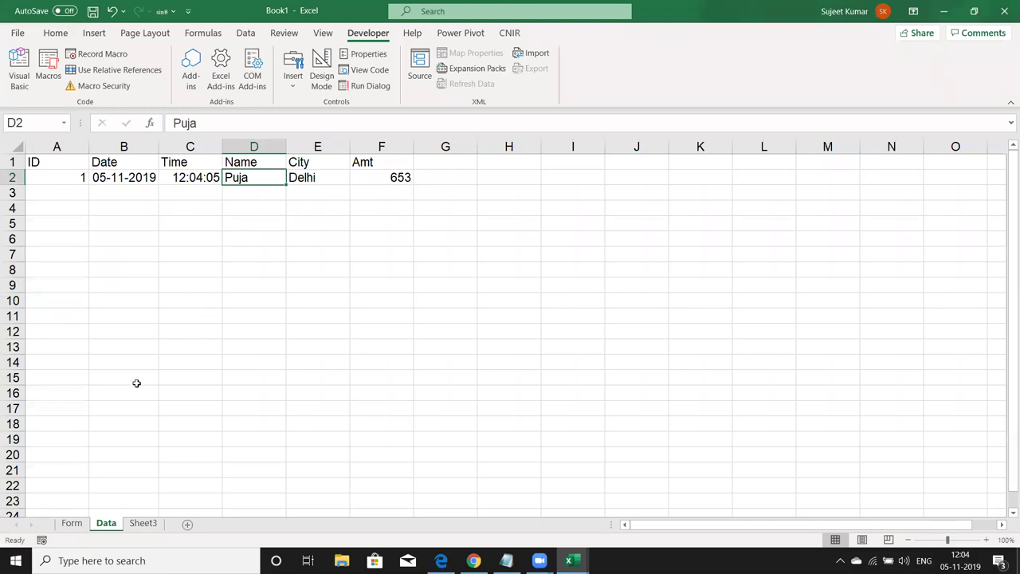
- Append a surname to the name in B2 and submit the form with Send
left_click(72, 524)
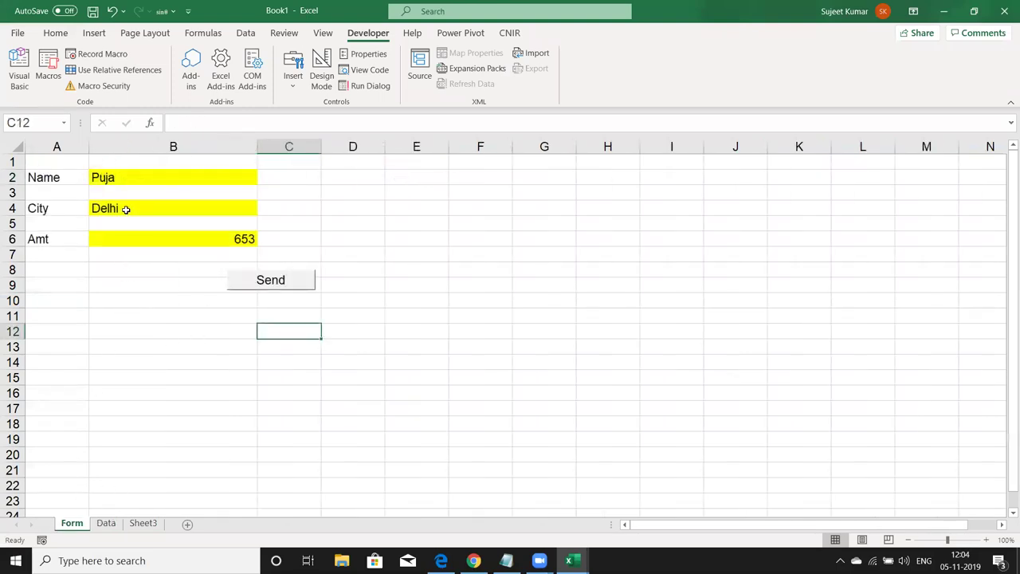
double_click(121, 176)
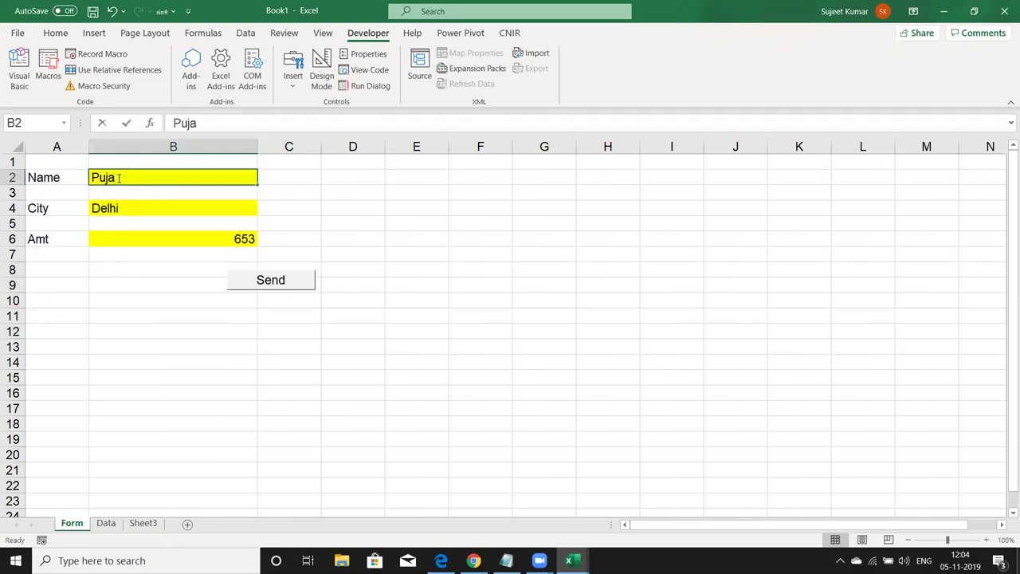
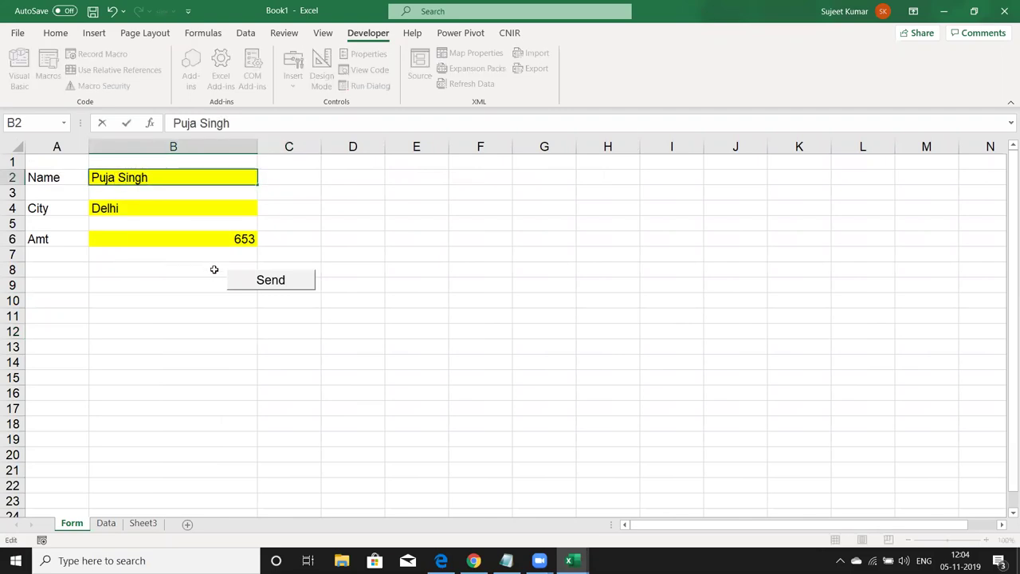
left_click(196, 300)
left_click(288, 284)
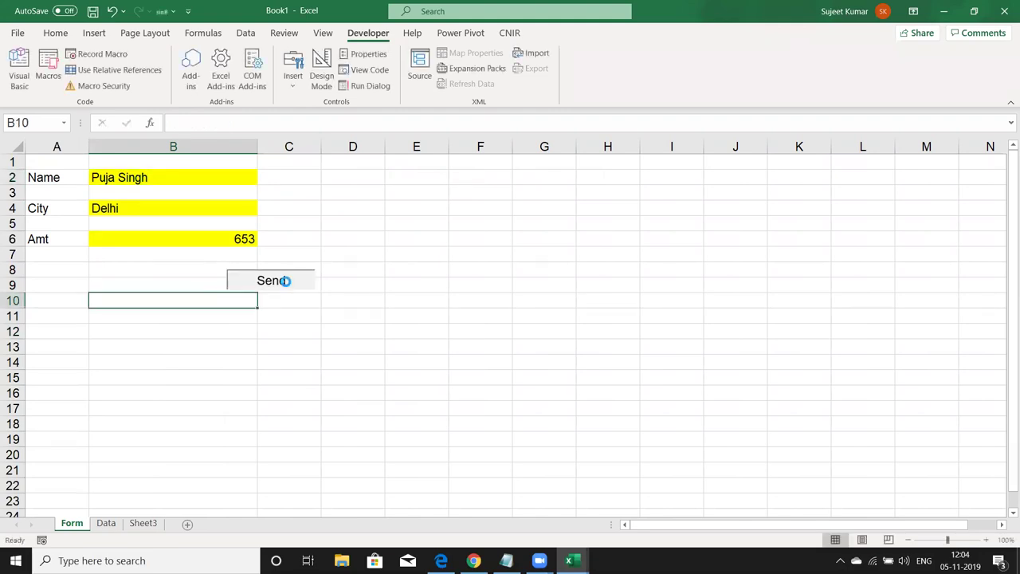
- Check that the second record appears on the Data sheet
left_click(103, 526)
left_click(68, 203)
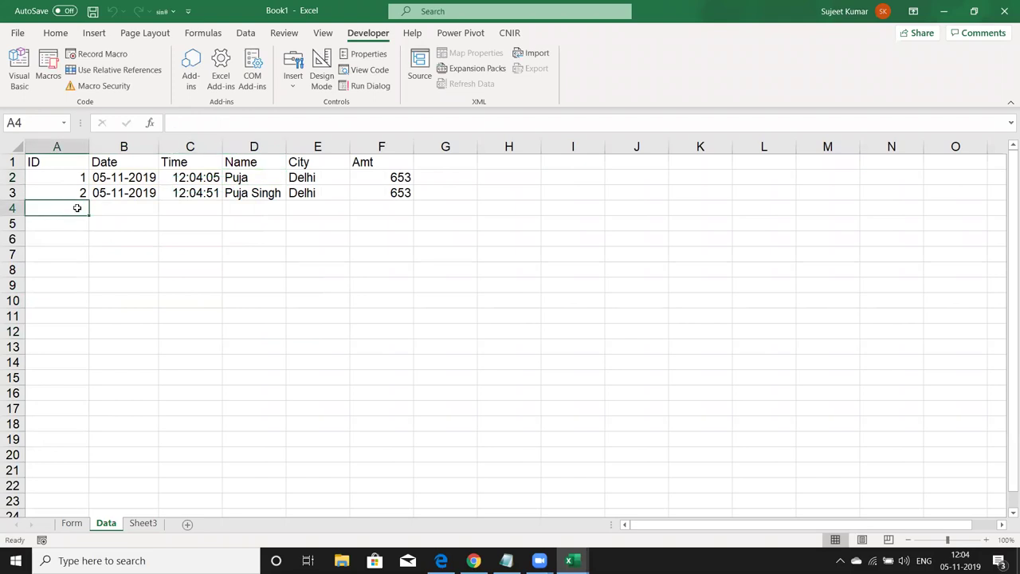
key("alt+F11")
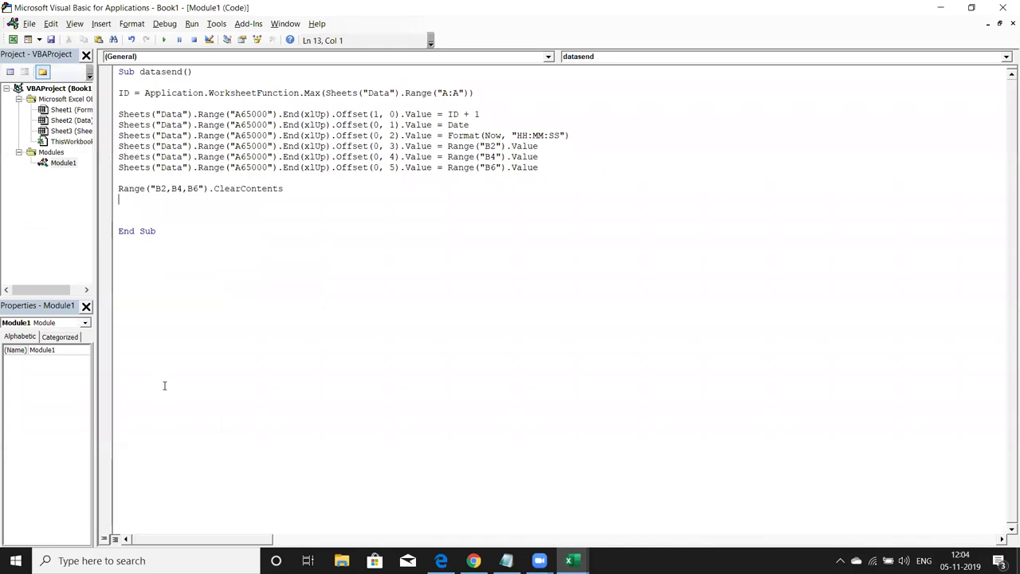
- Add MsgBox ("Your Data have Saved") after the ClearContents line
key("Return")
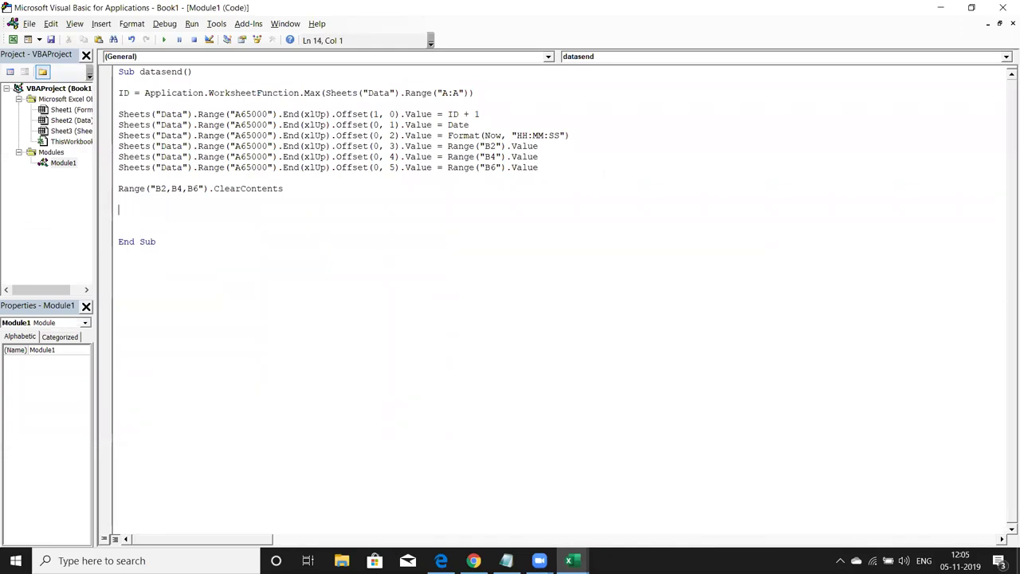
type("msgbox")
type("(\"")
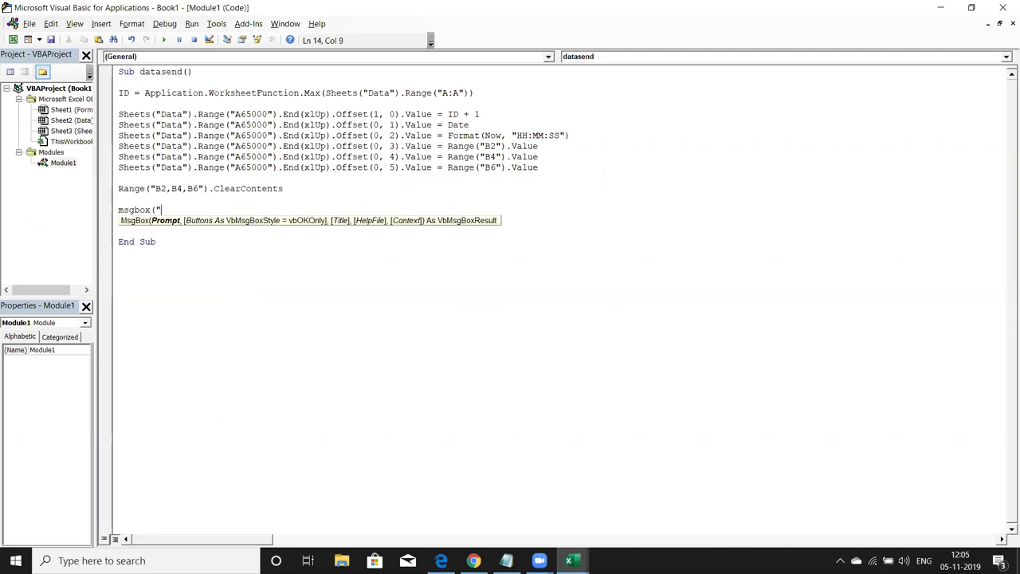
type("P")
key("BackSpace")
type("Your")
type("Data ")
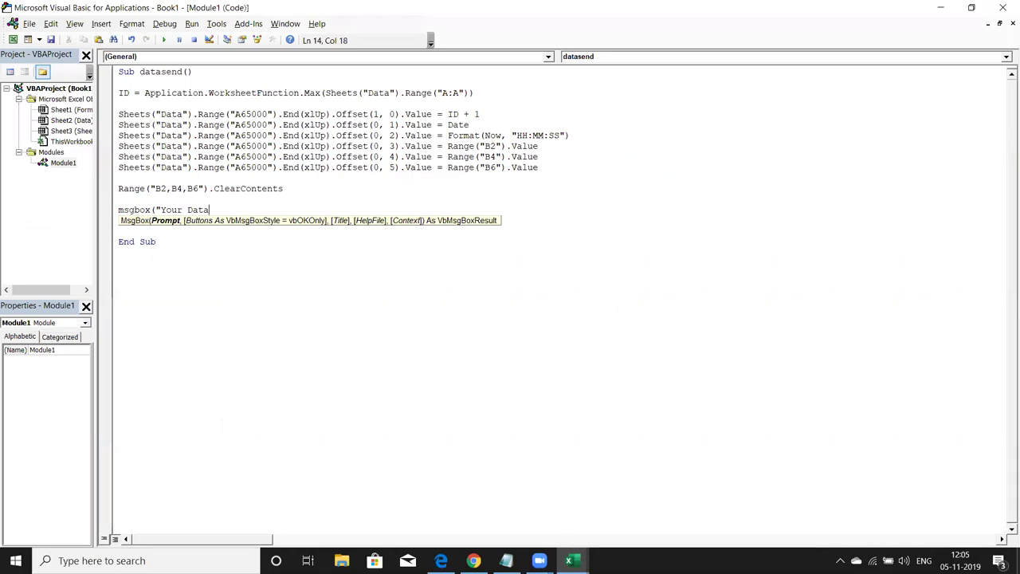
type("have Sa")
type("ved\"")
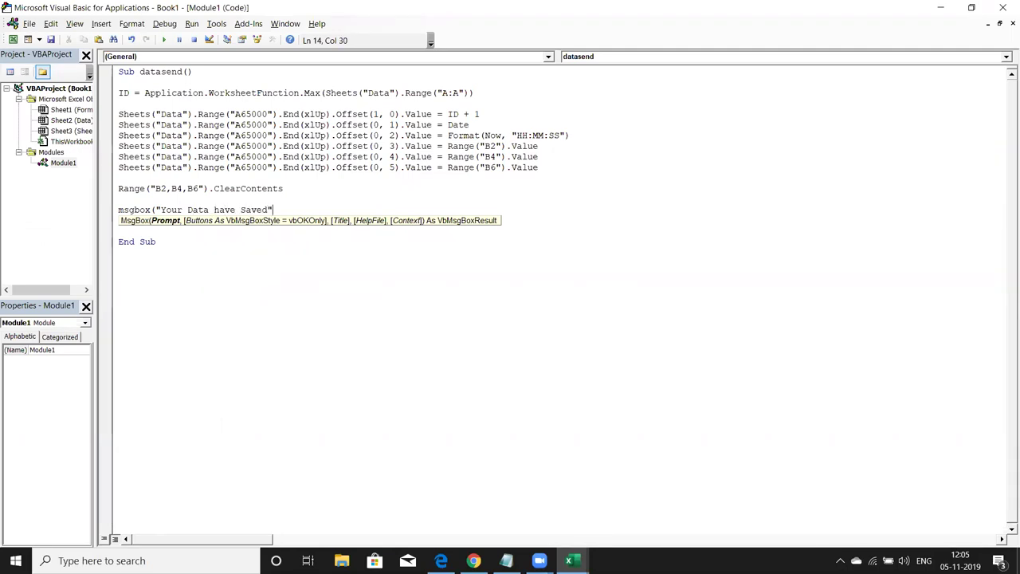
type(")")
left_click(283, 266)
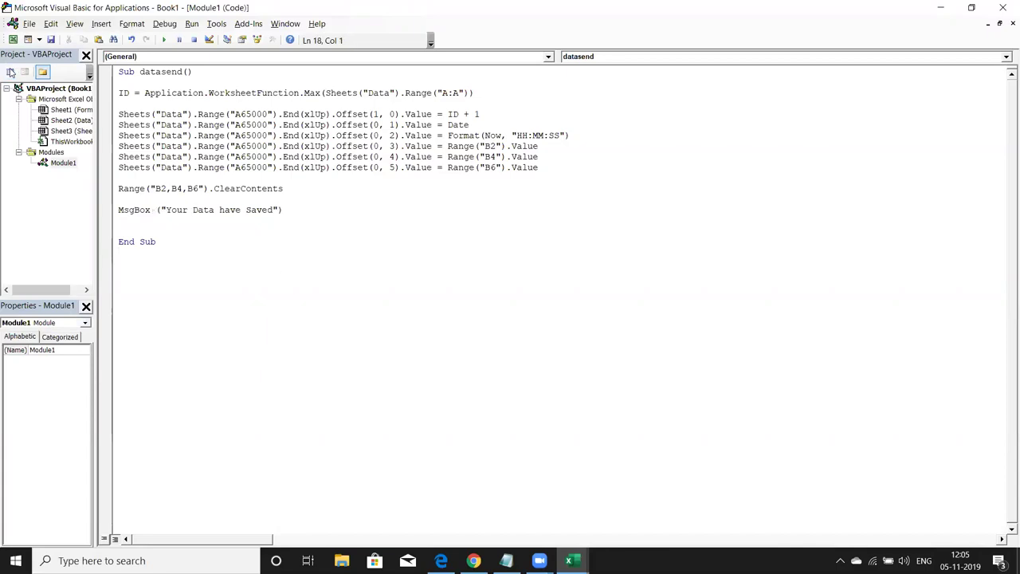
- Try replacing Sheets("Data") on line 5 with sheet2, then undo it
left_click_drag(193, 114, 118, 114)
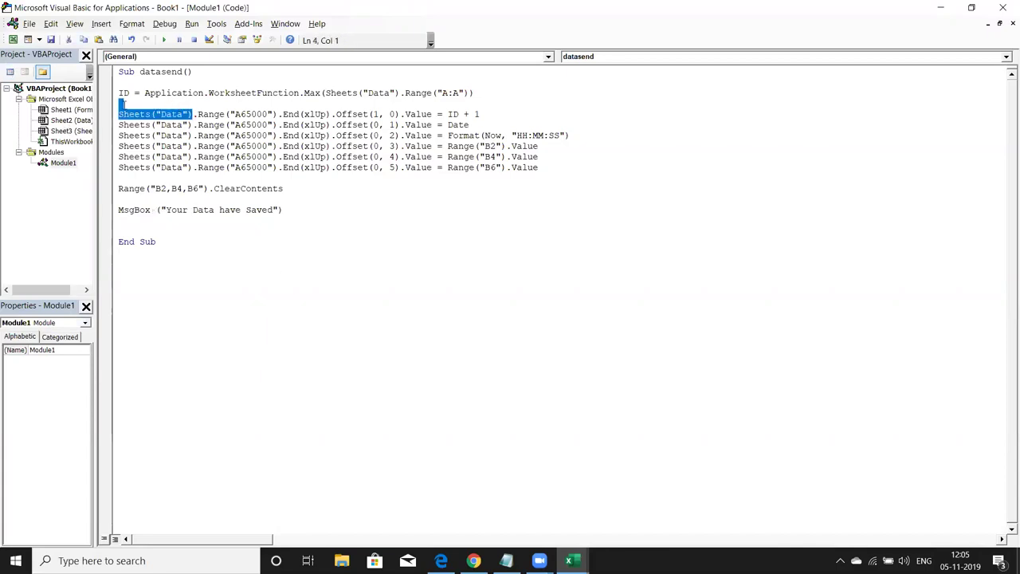
type("sheet2")
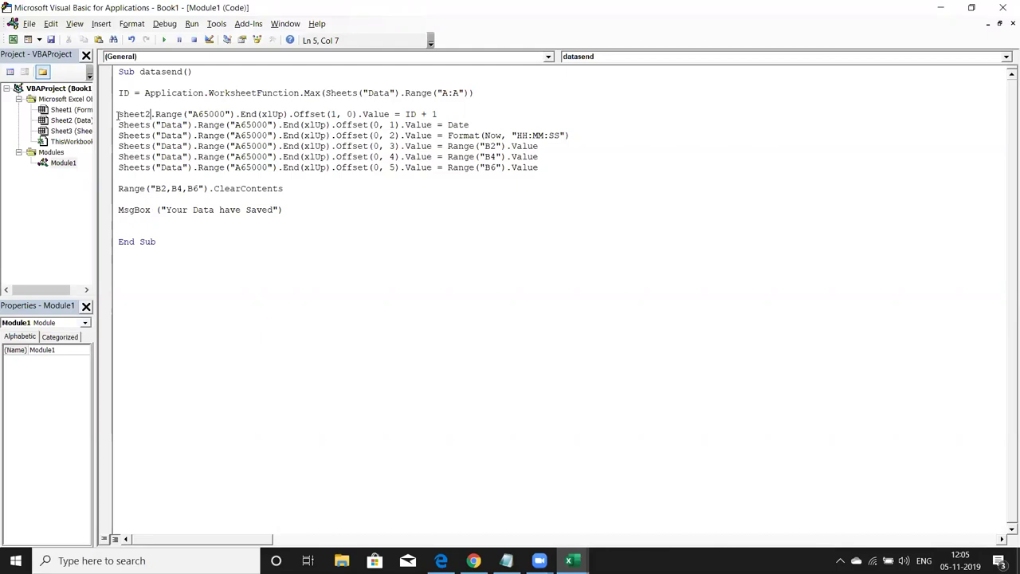
key("ctrl+z")
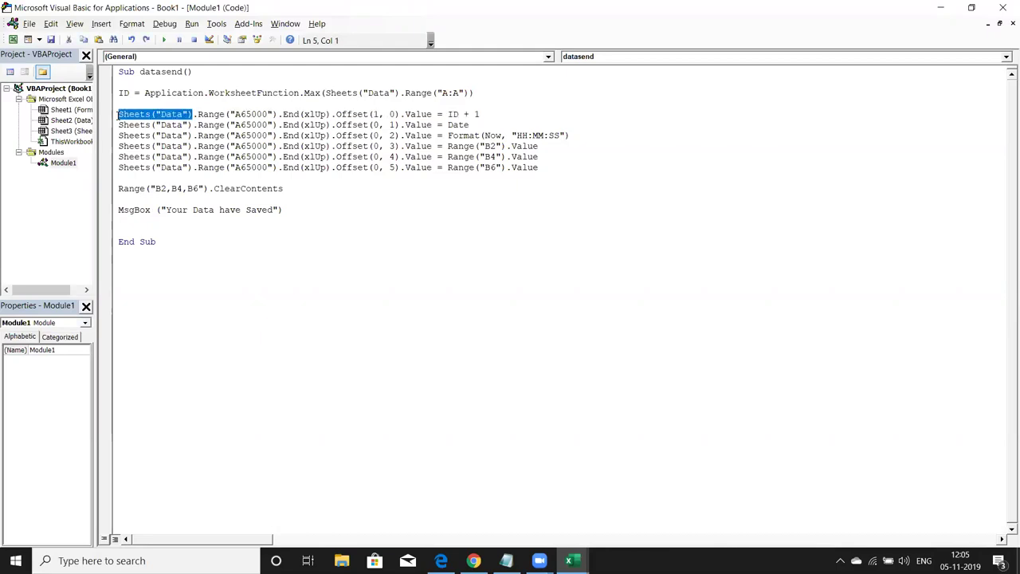
left_click(546, 428)
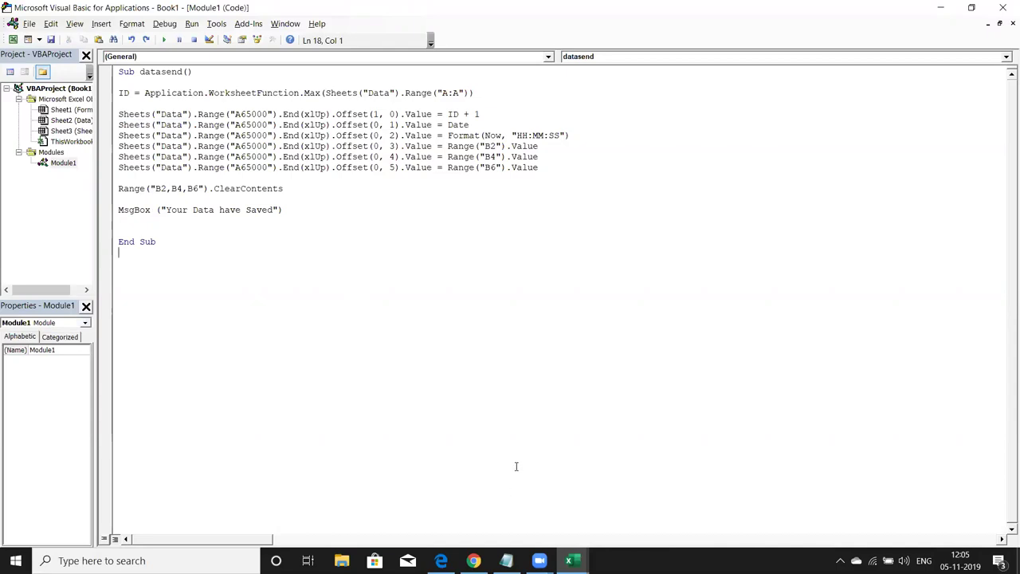
key("alt+F11")
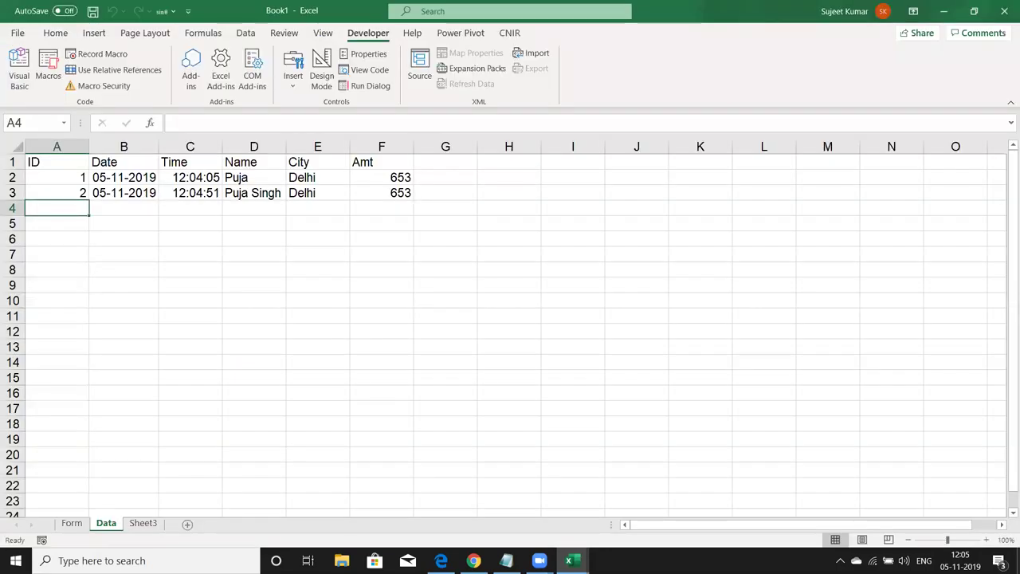
- Copy the Data sheet to a new book using Move or Copy with Create a copy ticked
right_click(110, 529)
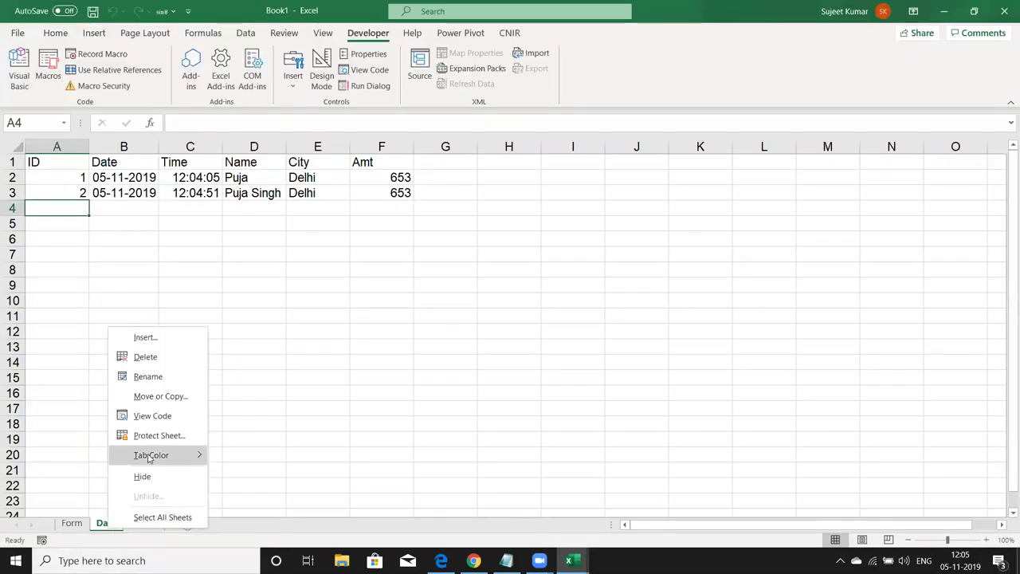
left_click(159, 396)
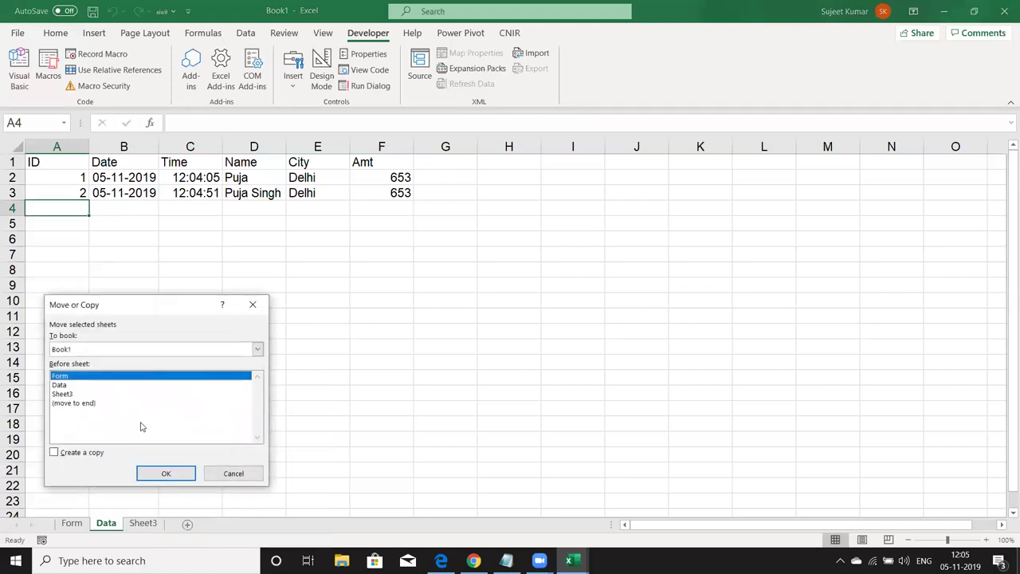
left_click(87, 452)
left_click(105, 349)
left_click(103, 362)
left_click(164, 474)
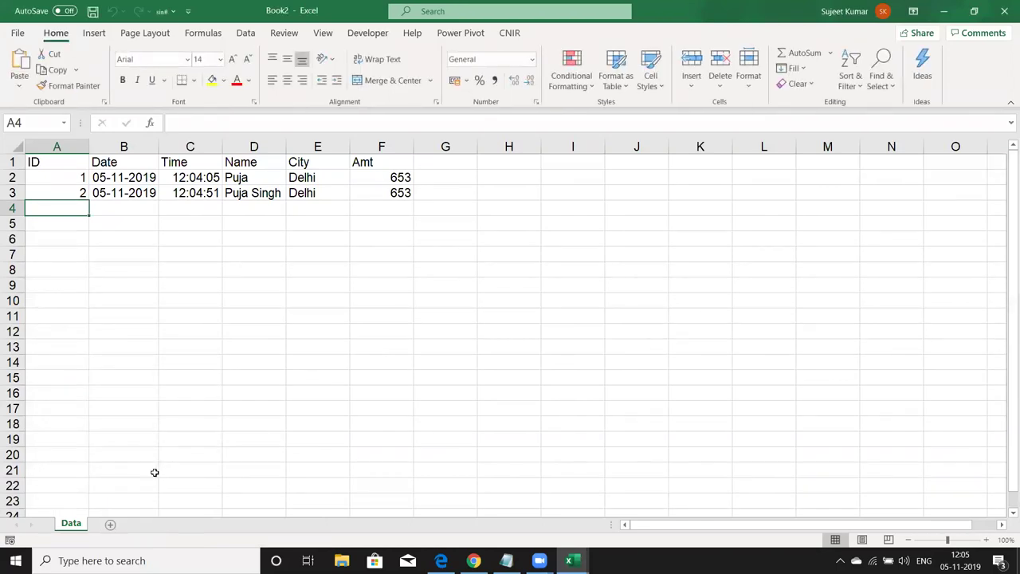
- Open Save As for the new workbook and browse to New Volume (F:)
left_click(18, 33)
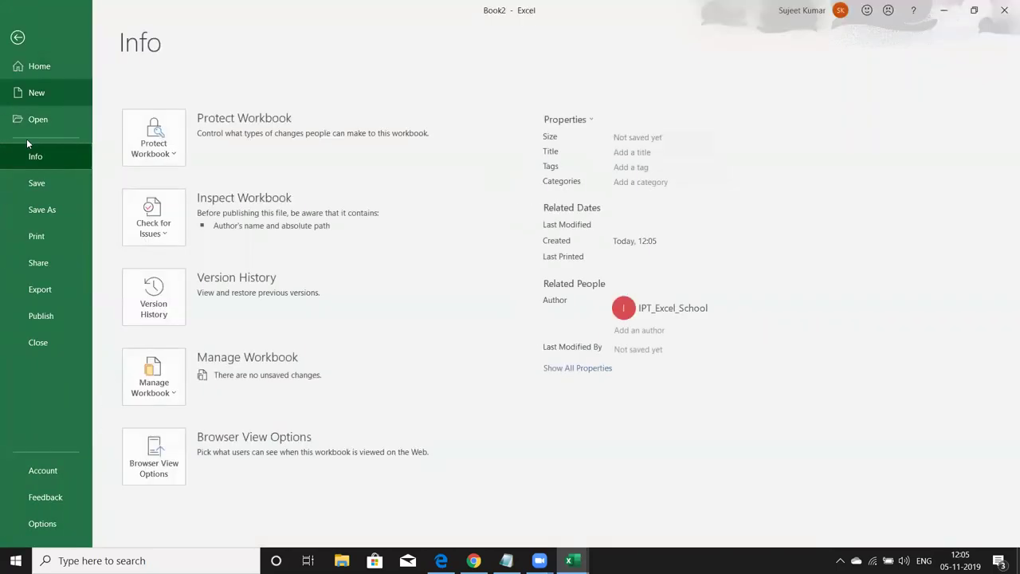
left_click(36, 209)
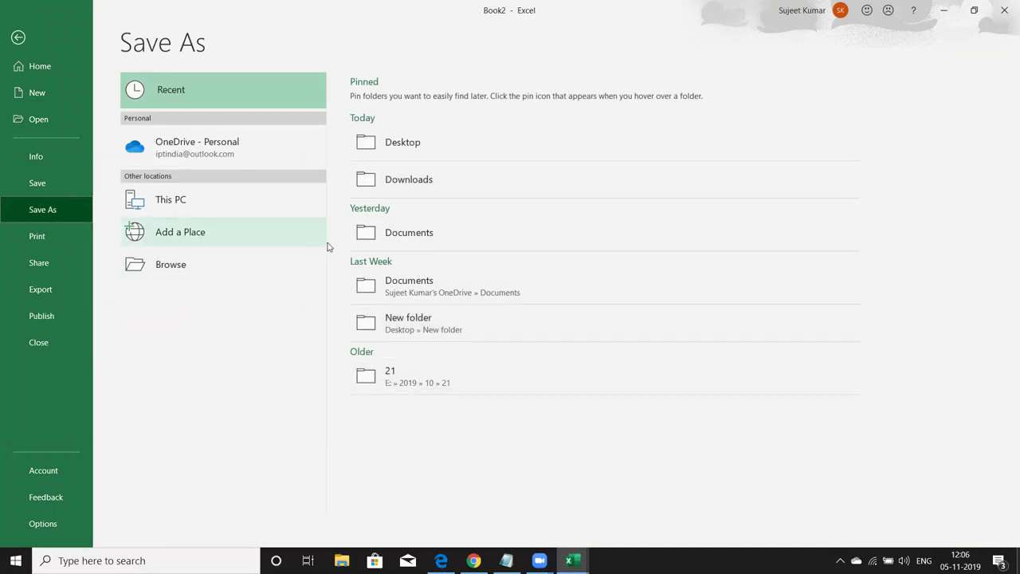
left_click(375, 188)
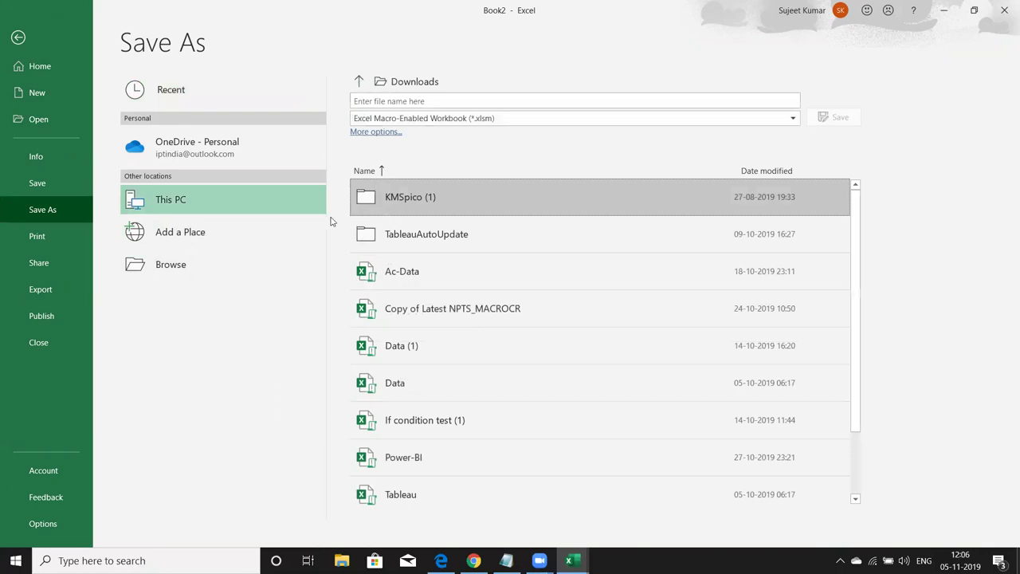
left_click(177, 270)
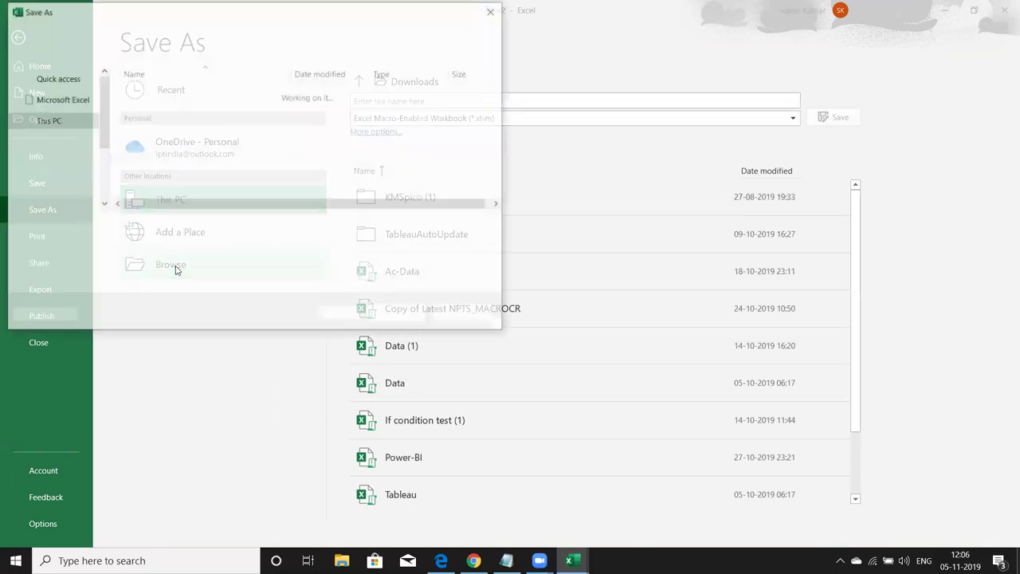
left_click(157, 246)
left_click(159, 246)
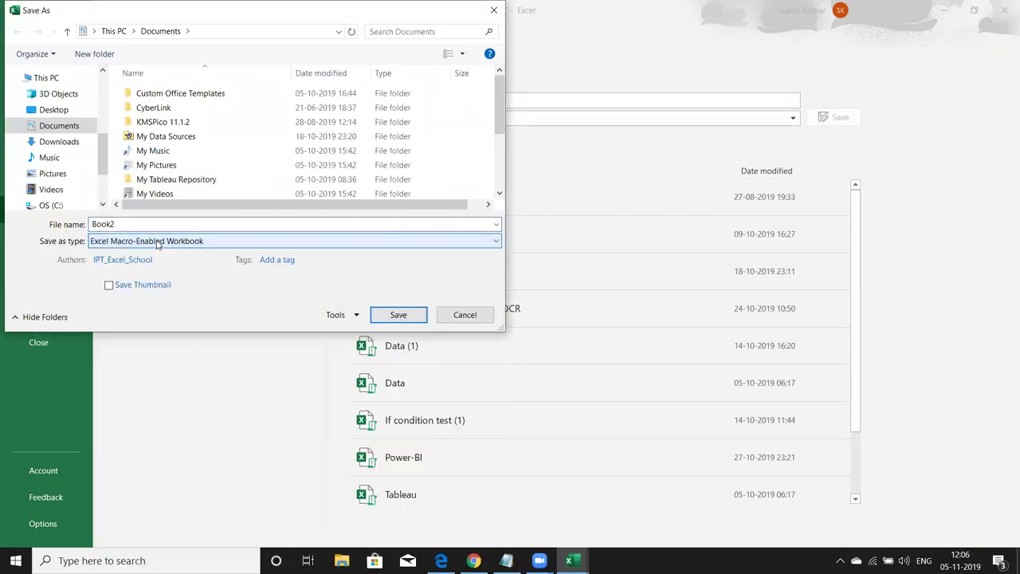
left_click(44, 109)
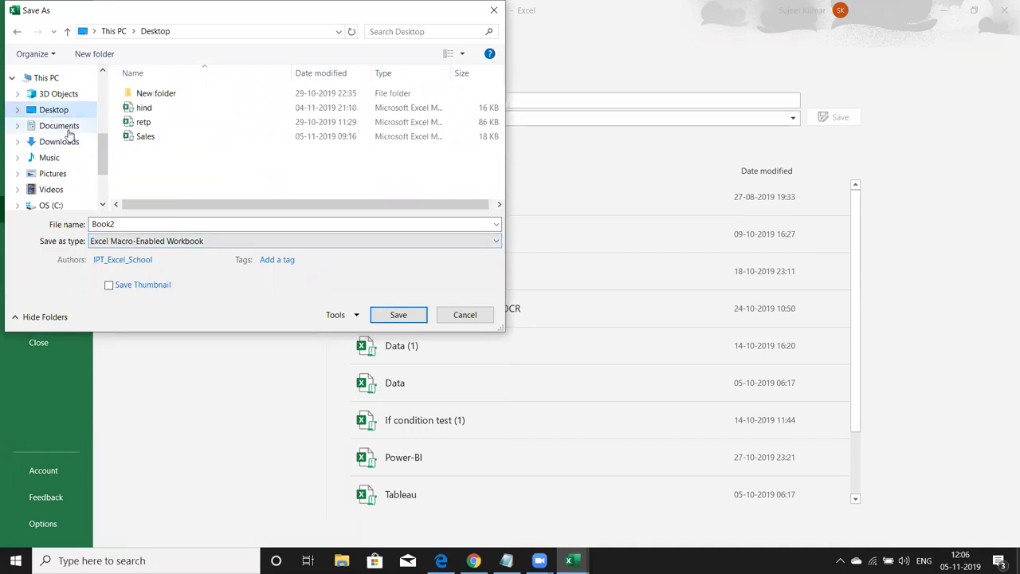
scroll(89, 168, "down", 2)
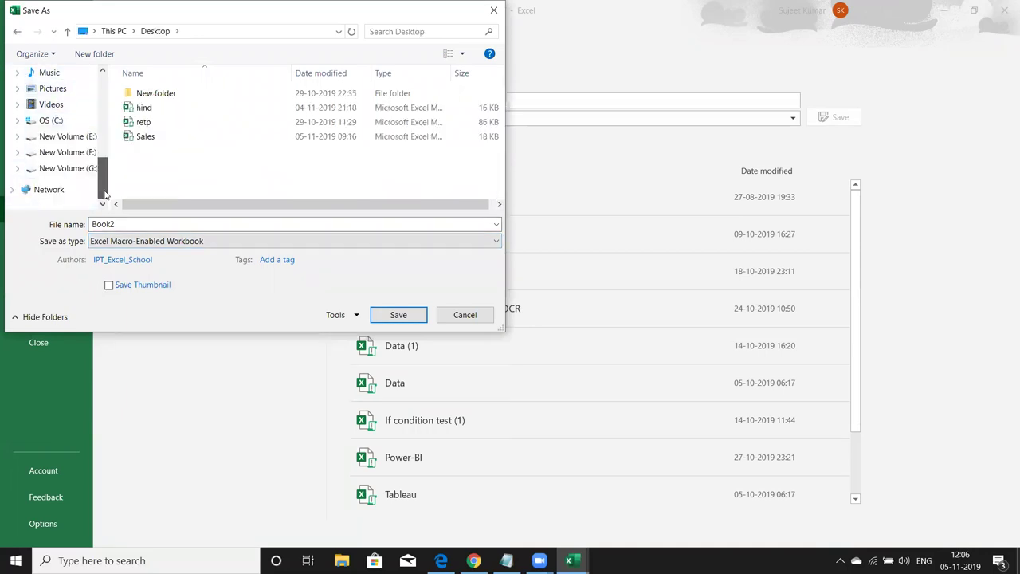
left_click(81, 156)
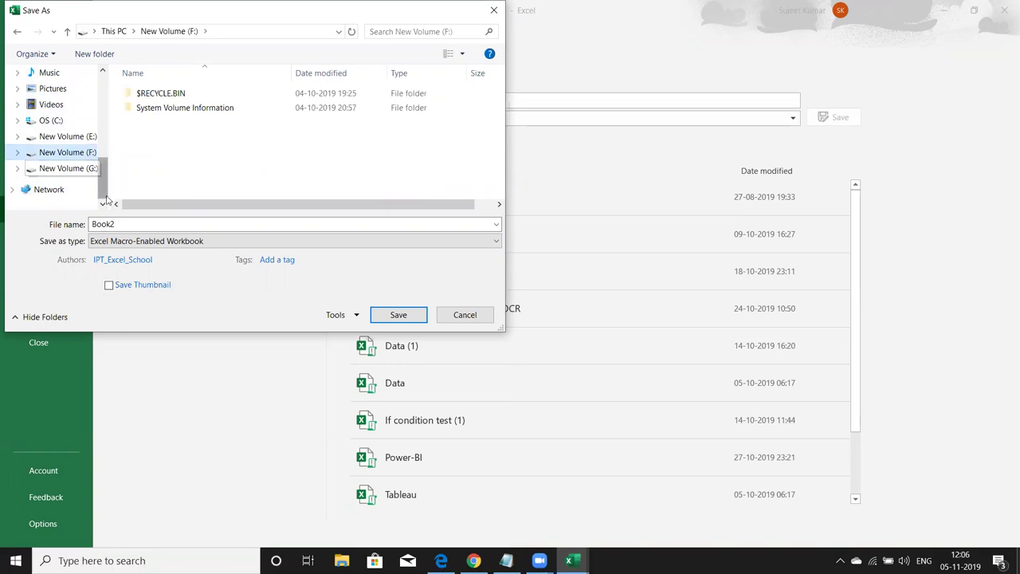
- Name the file WData, set the type to Excel Workbook, and save
double_click(109, 224)
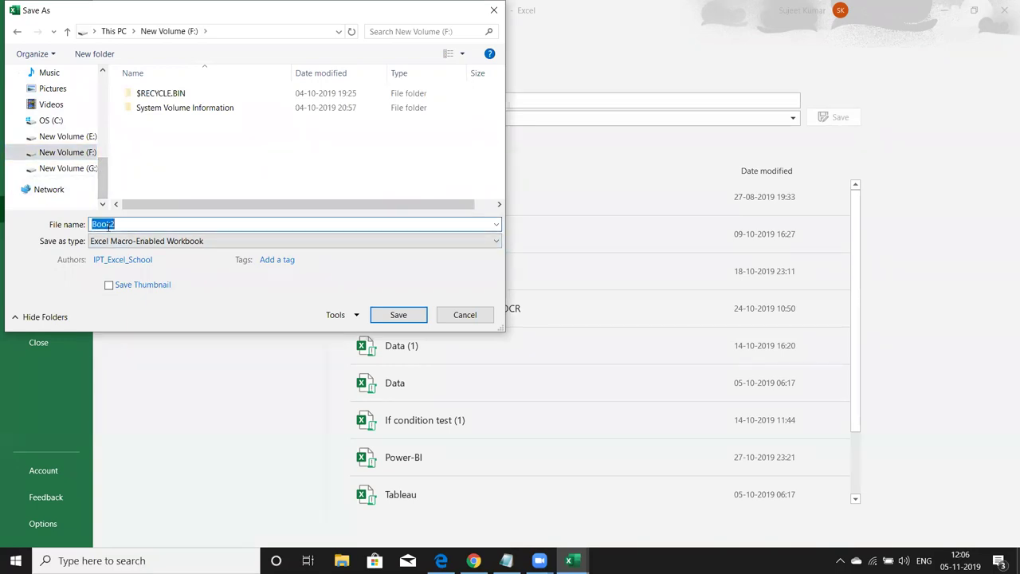
type("WData")
left_click(120, 241)
left_click(119, 252)
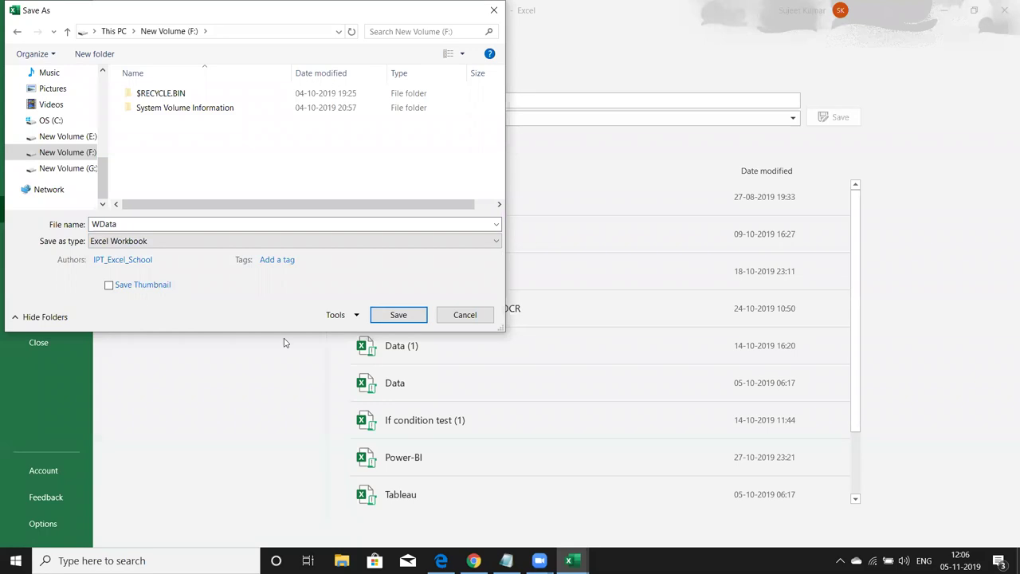
left_click(414, 322)
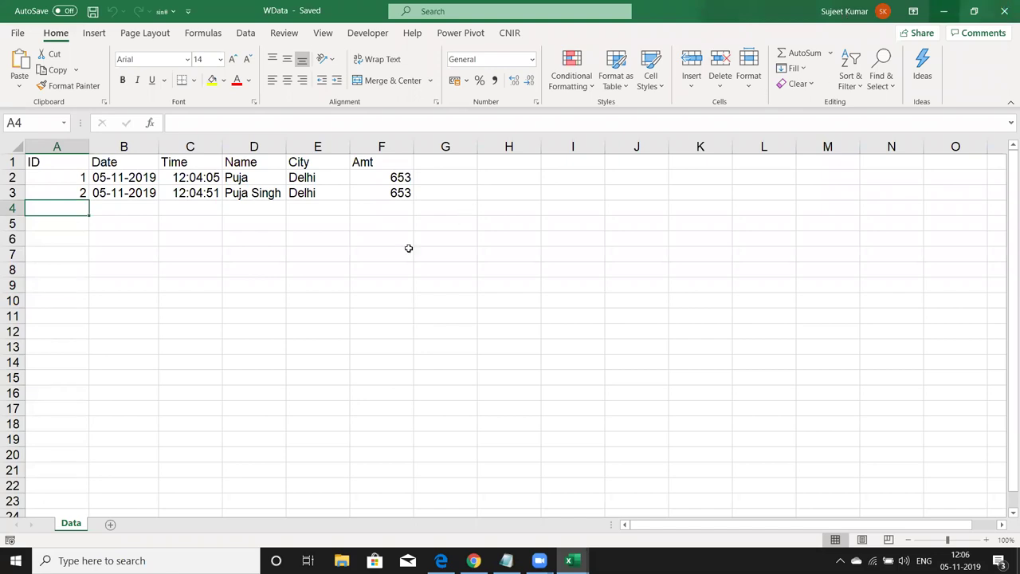
- Close WData and paste a second copy of the datasend macro below End Sub
left_click(1004, 10)
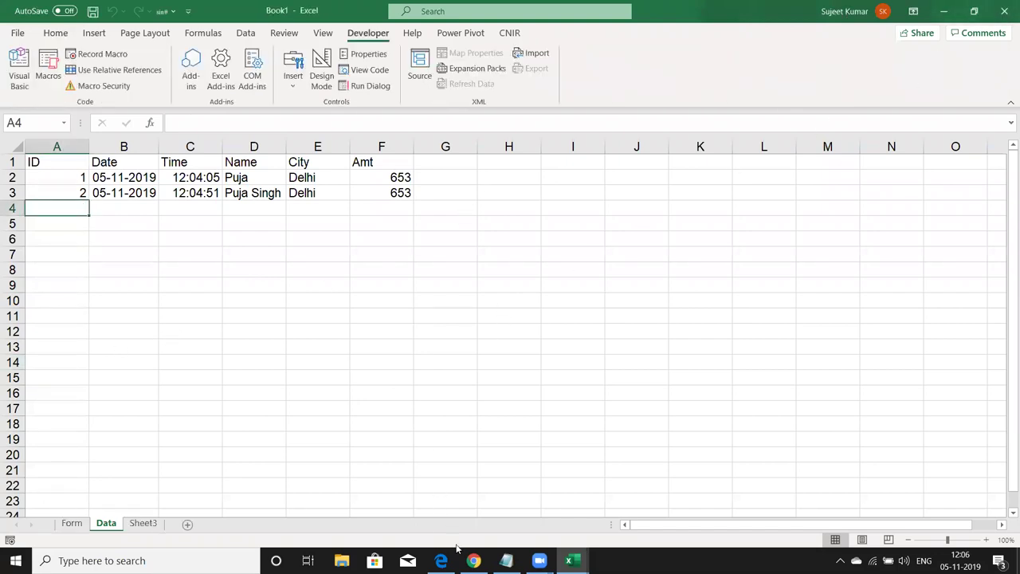
mouse_move(570, 560)
left_click(594, 514)
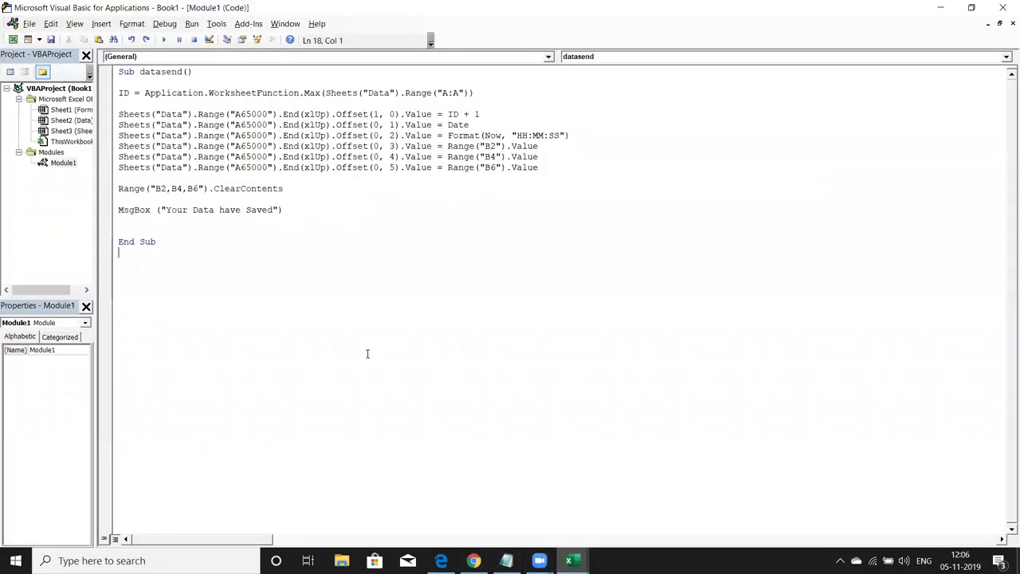
key("ctrl+a")
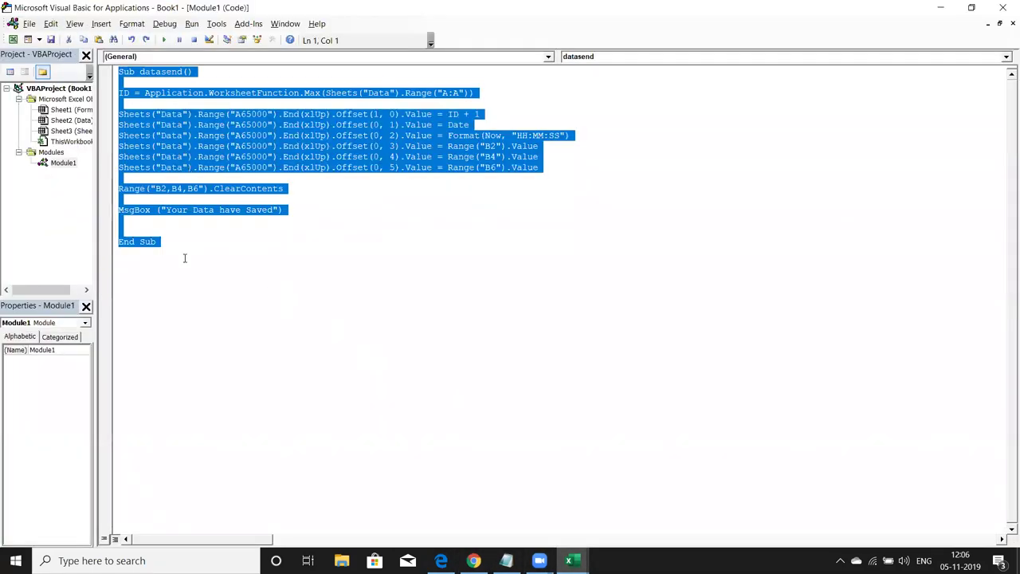
left_click(185, 258)
key("ctrl+v")
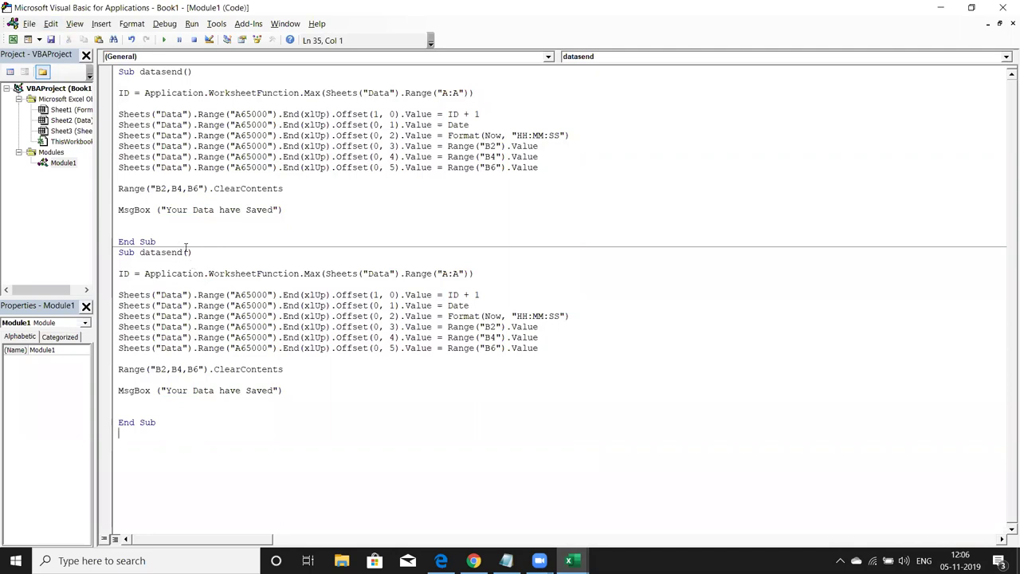
- Rename the copy to datasendfile and make its first line Workbooks.Open "F:\Wdata.xlsx"
left_click(183, 252)
type("file")
left_click(345, 361)
left_click(122, 264)
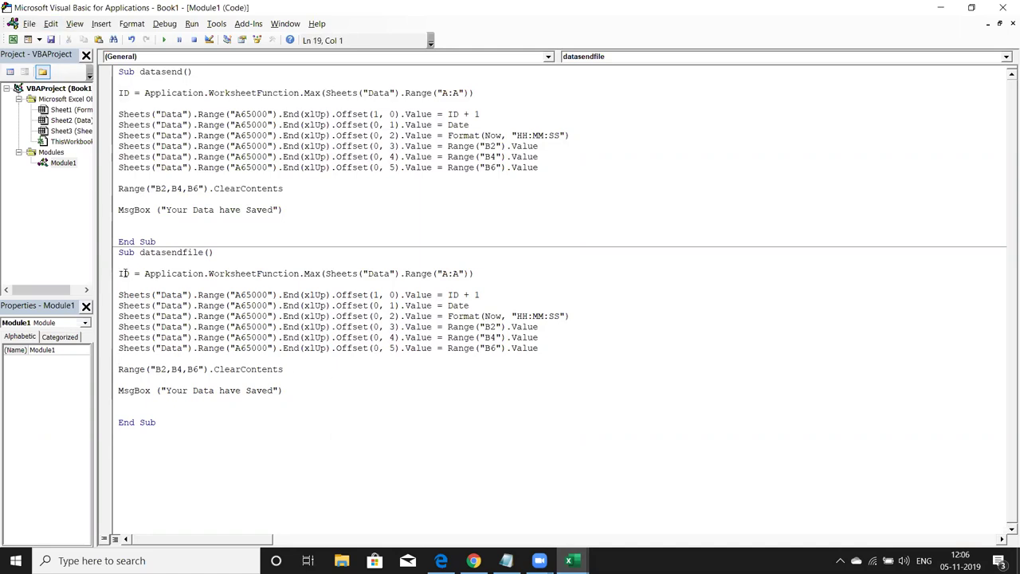
key("Return")
key("Up")
type("wor")
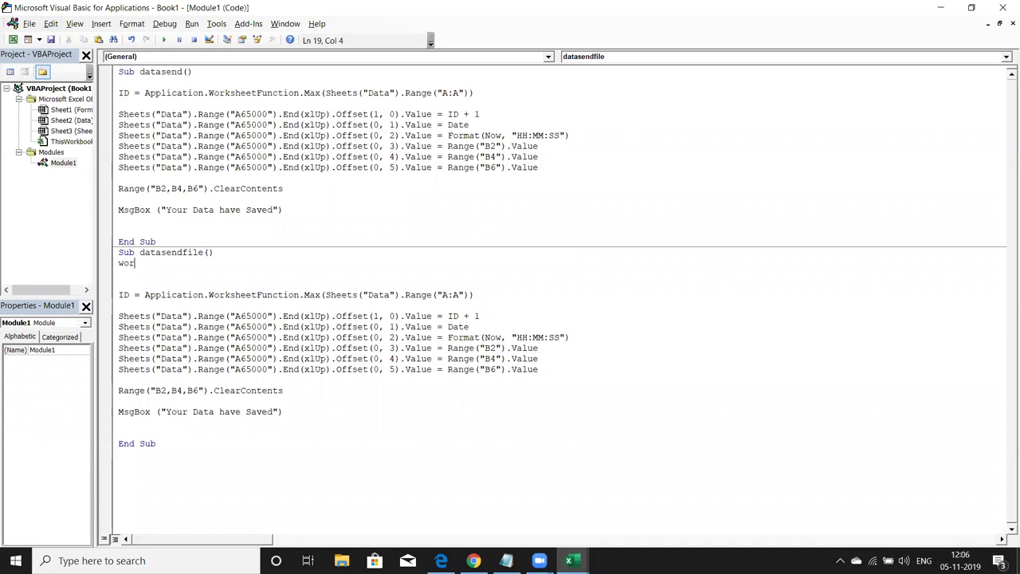
type("kboo")
type("ks.op ")
type("\"F:")
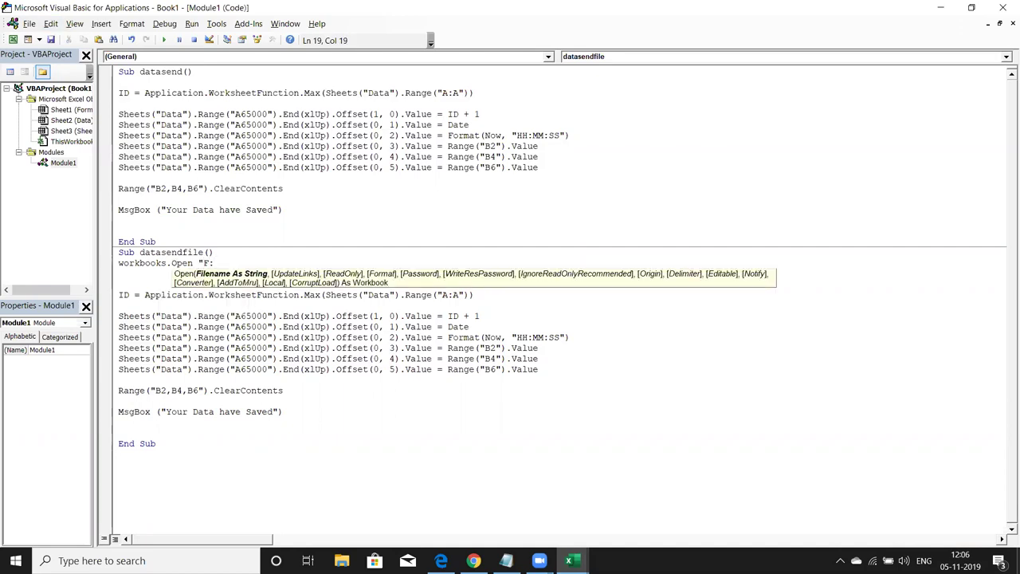
type("\\")
type("W")
type("o")
type("ta.")
type("xlsx")
left_click(125, 274)
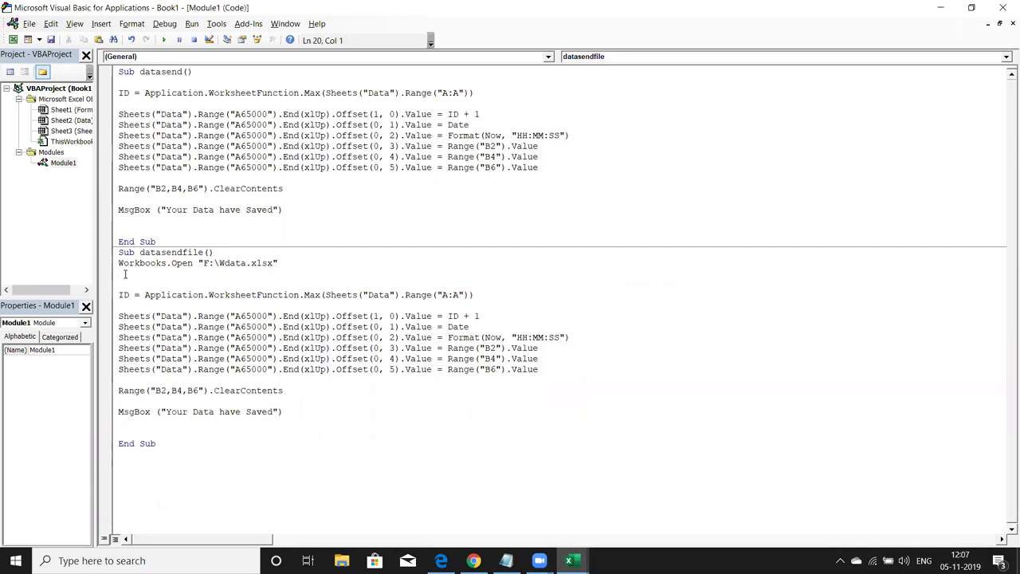
- Save the workbook as Form in the local Documents folder, then return to the VBA editor
key("alt+F11")
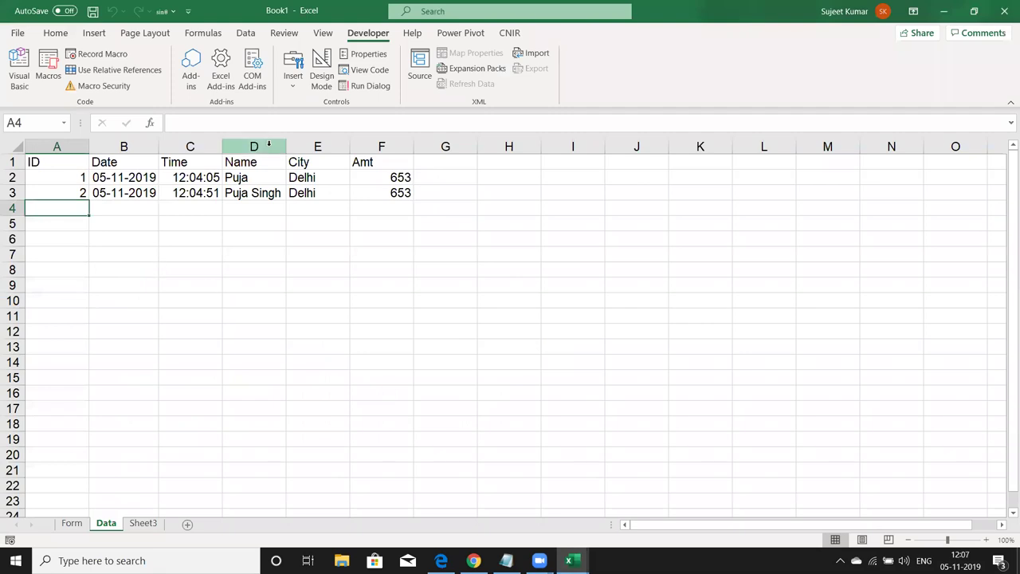
key("ctrl+s")
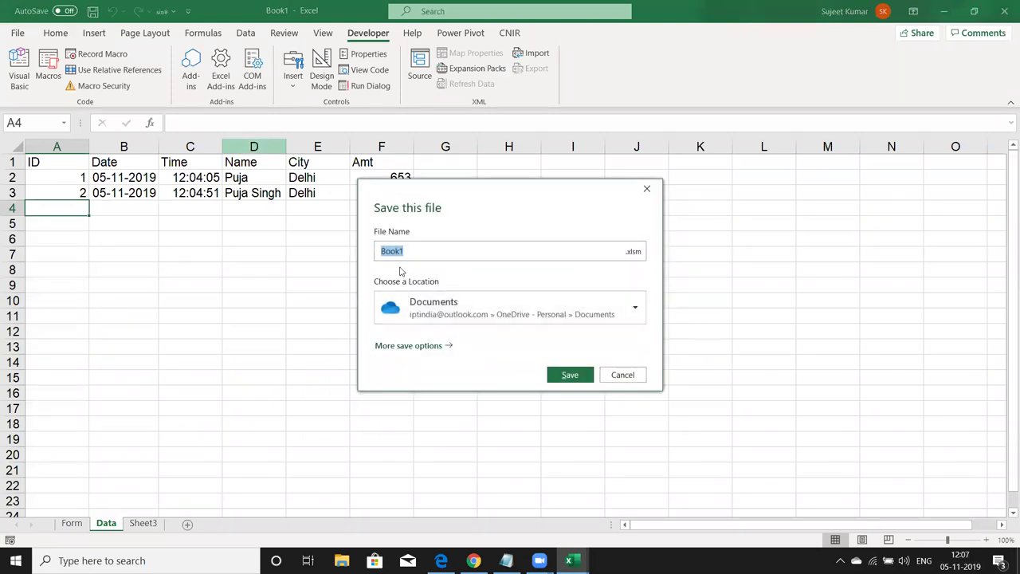
left_click(412, 303)
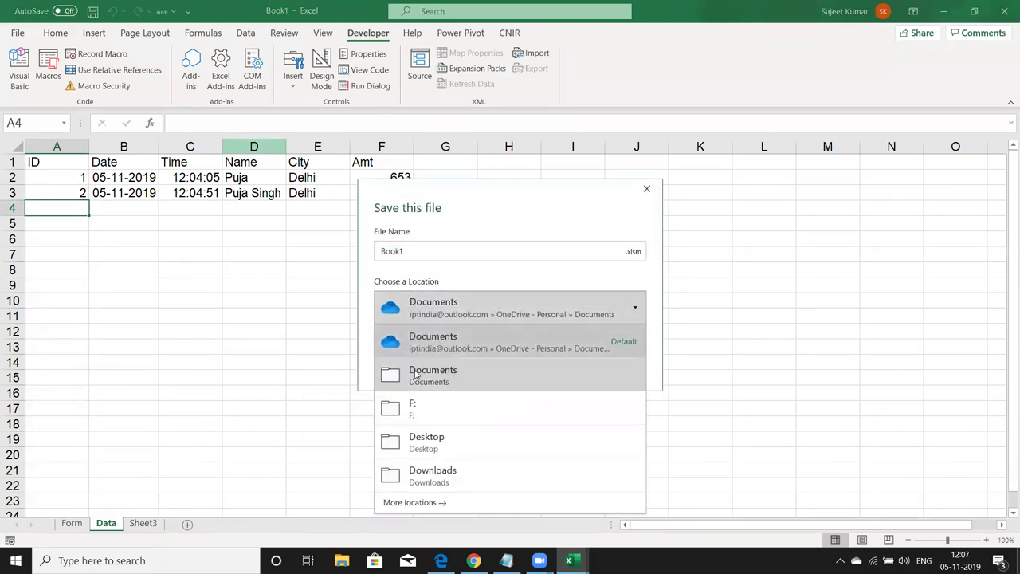
left_click(423, 372)
double_click(393, 253)
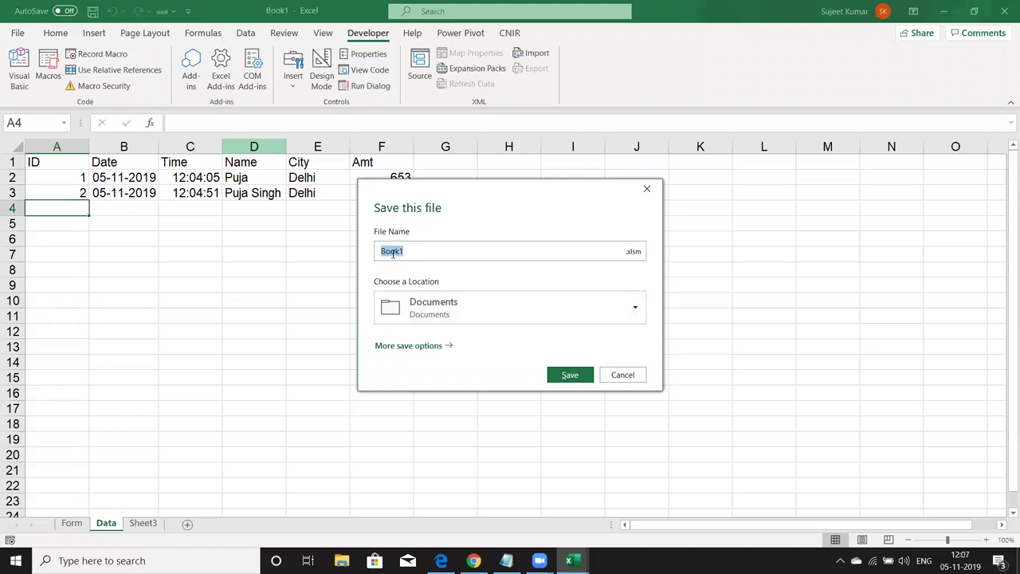
type("Form")
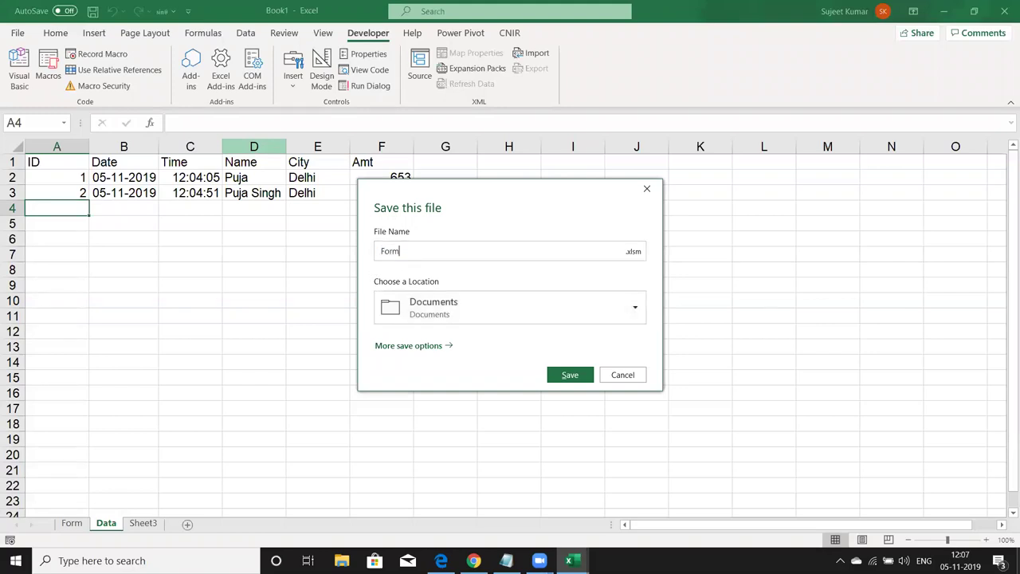
left_click(575, 379)
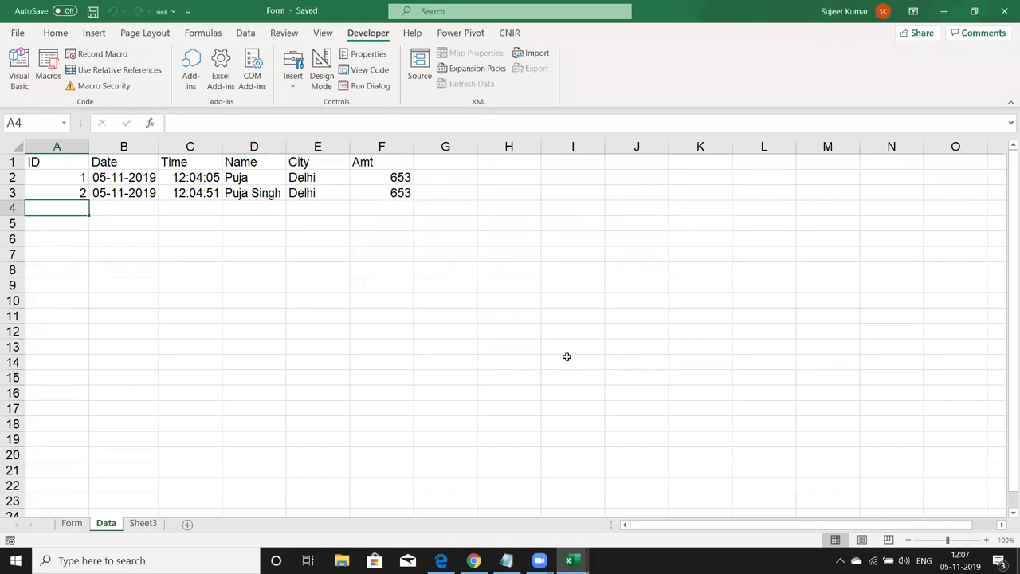
key("alt+F11")
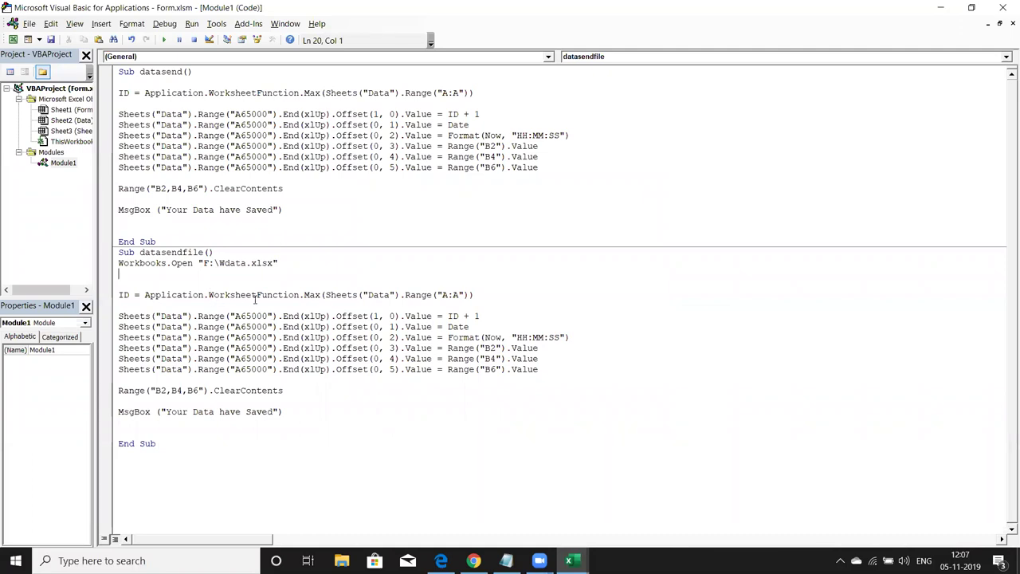
left_click(325, 295)
left_click(341, 560)
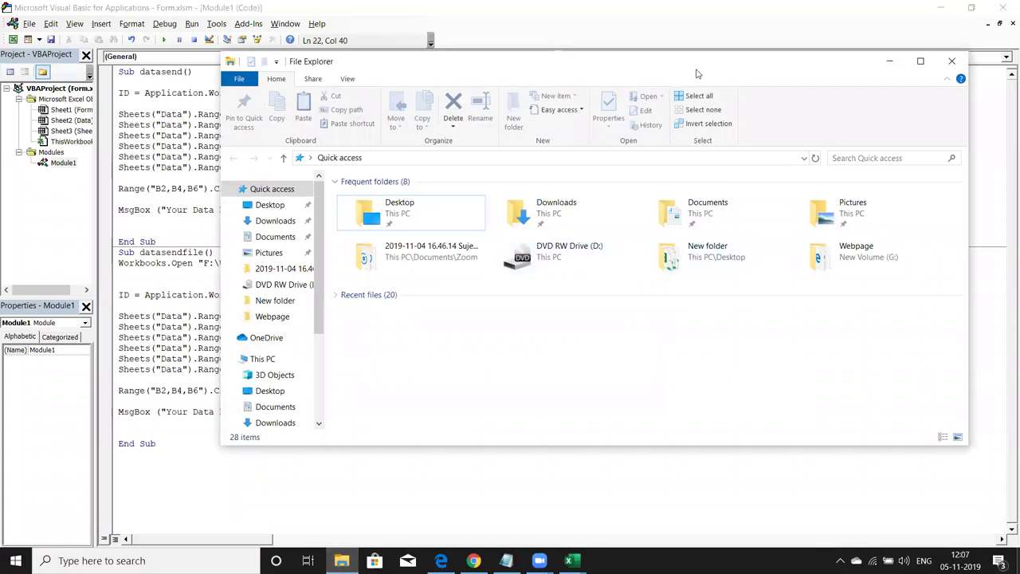
double_click(698, 65)
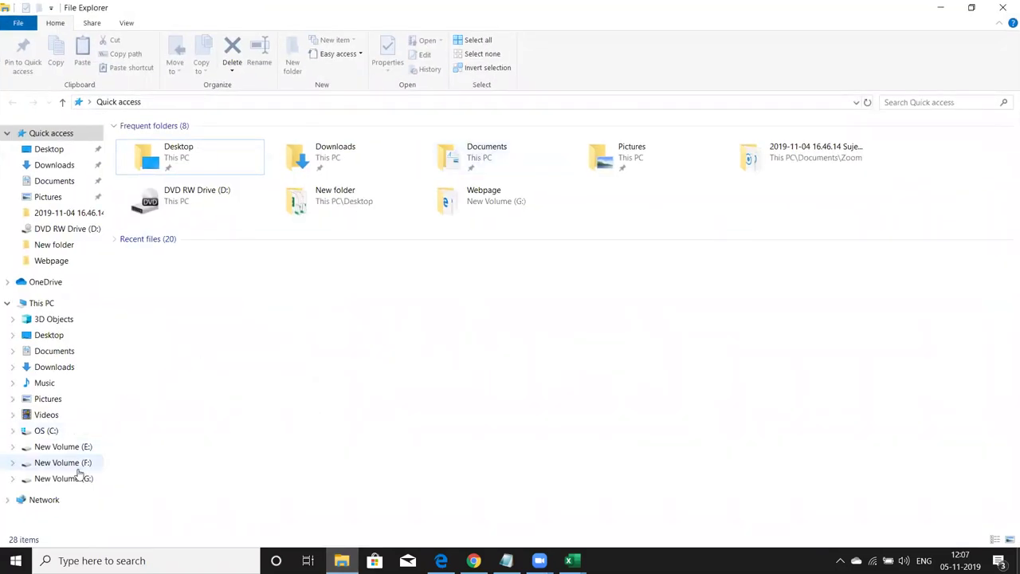
left_click(77, 462)
left_click(139, 175)
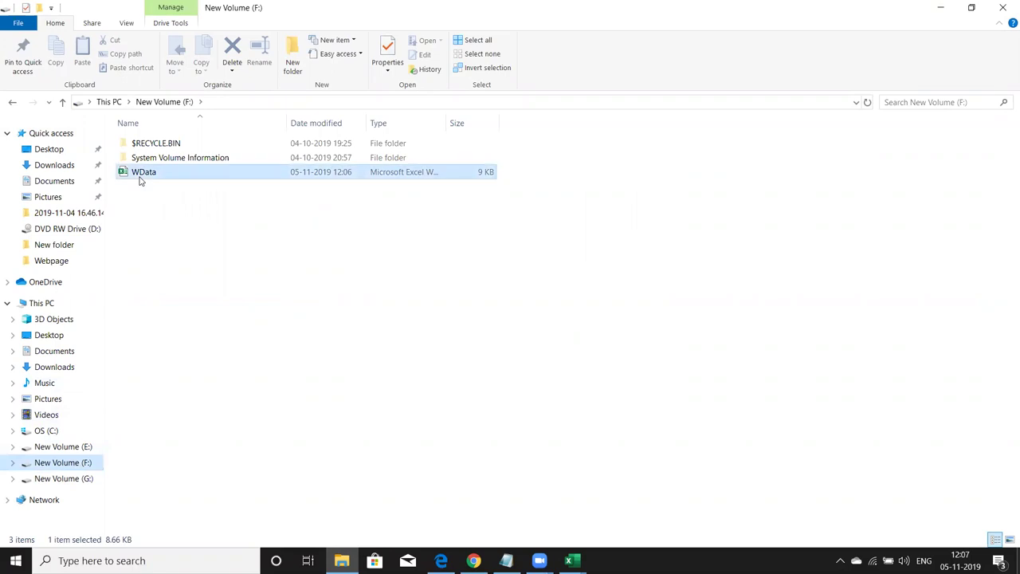
key("alt+Tab")
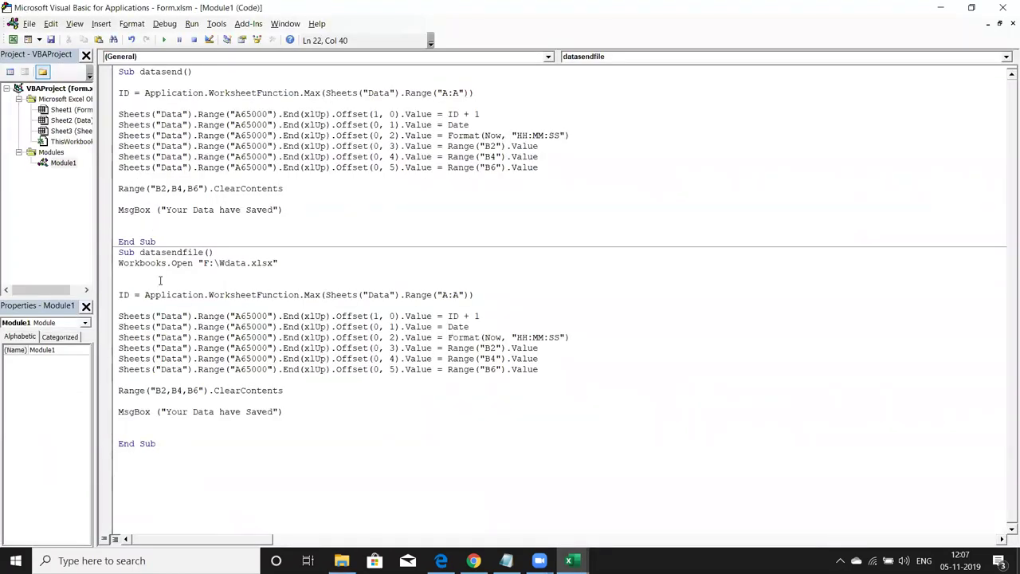
- Insert Workbooks("Wdata,xlsx"). before Sheets("Data") on datasendfile's ID line
type("sheet")
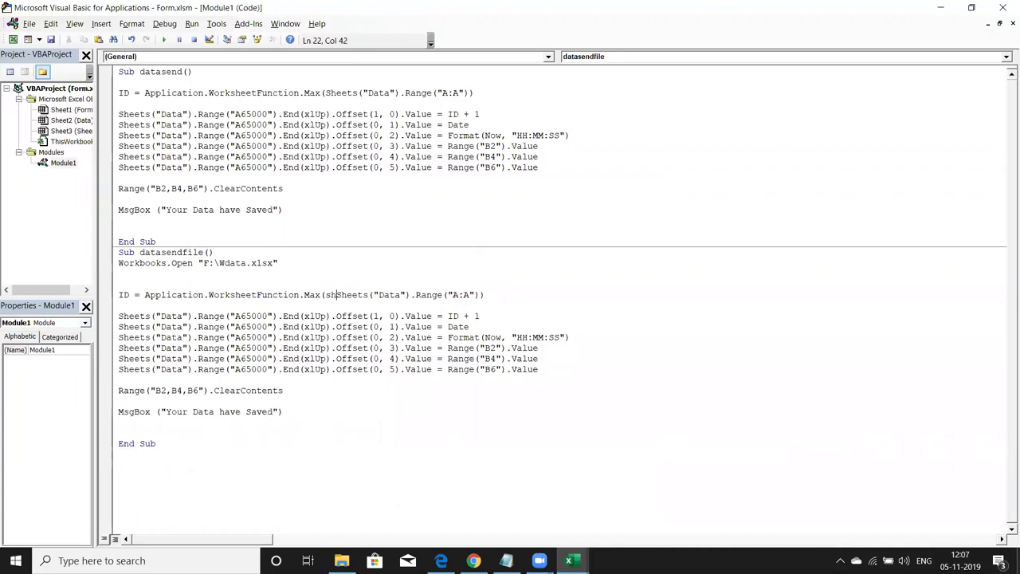
key("BackSpace")
key("BackSpace")
key("BackSpace")
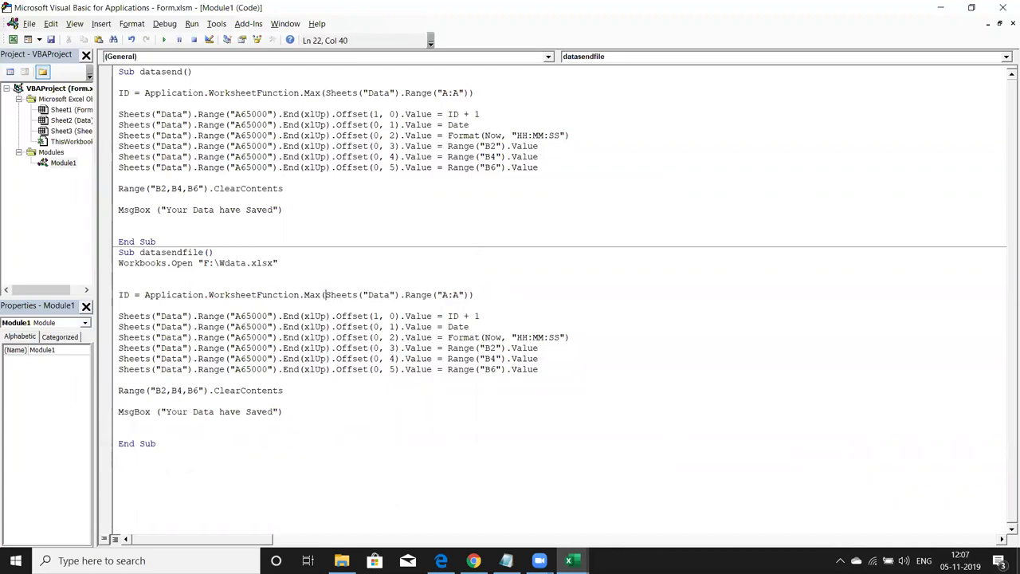
type("workbooks")
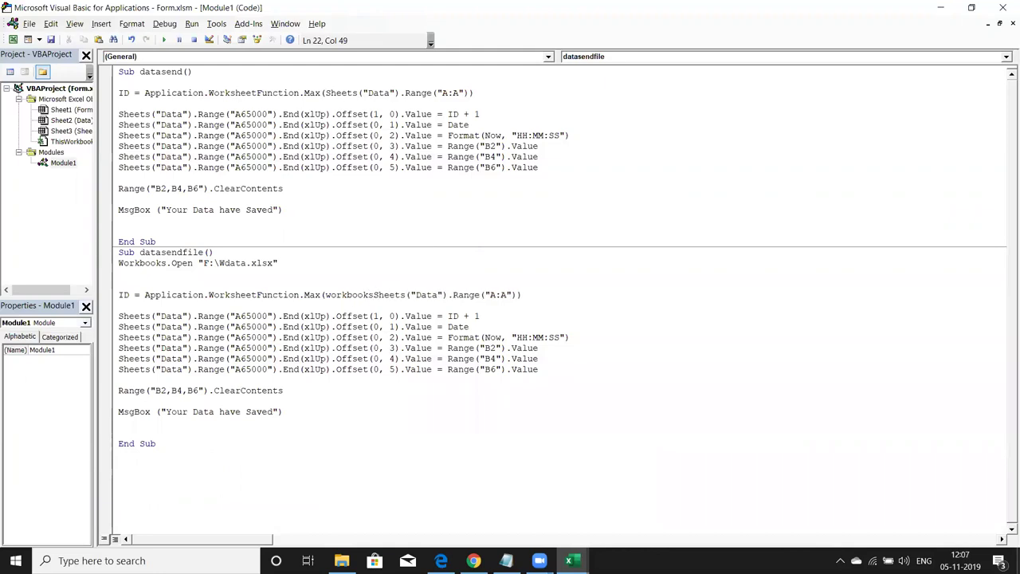
type("(\"Wdata,xls")
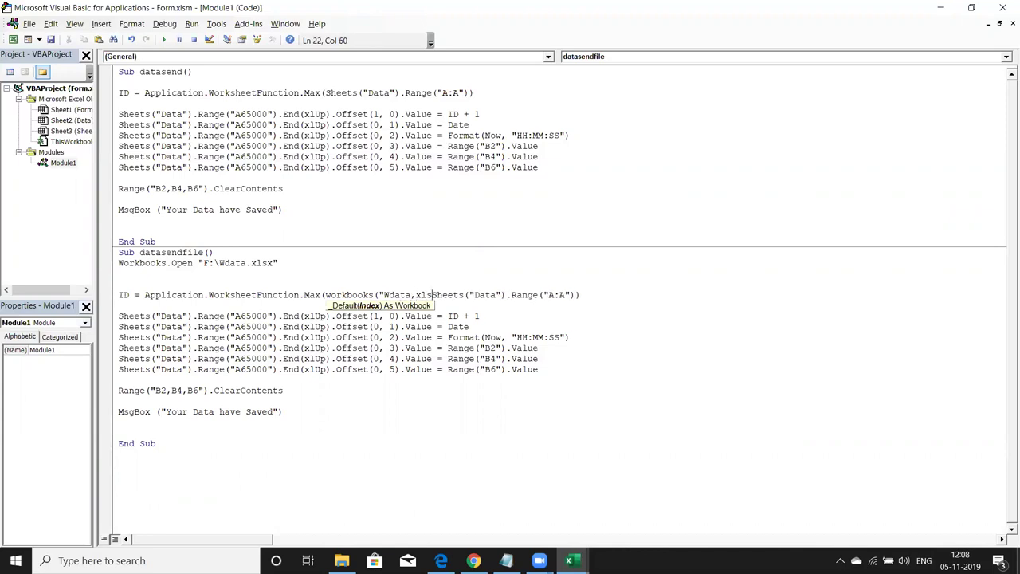
type("x\").")
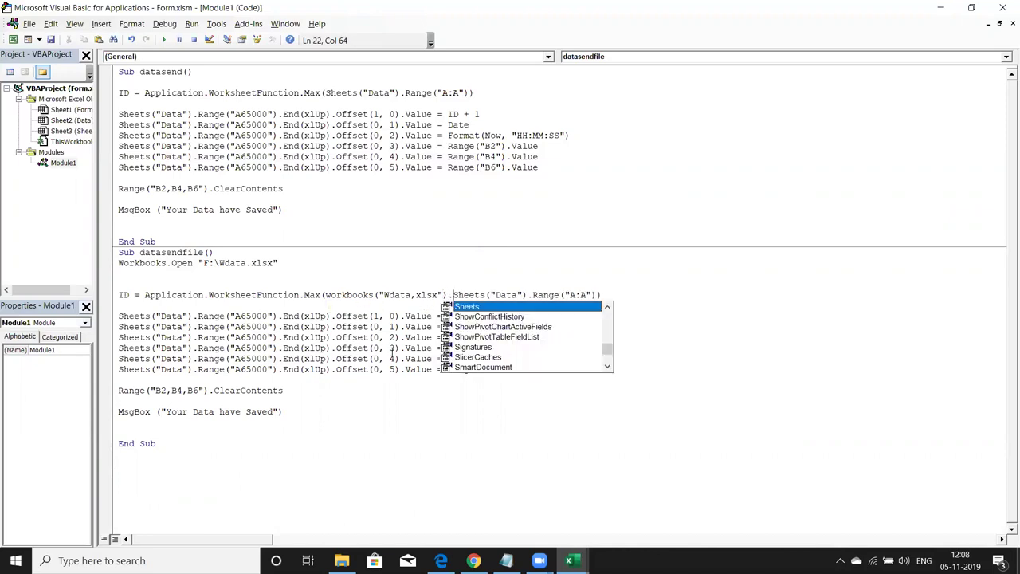
left_click(375, 487)
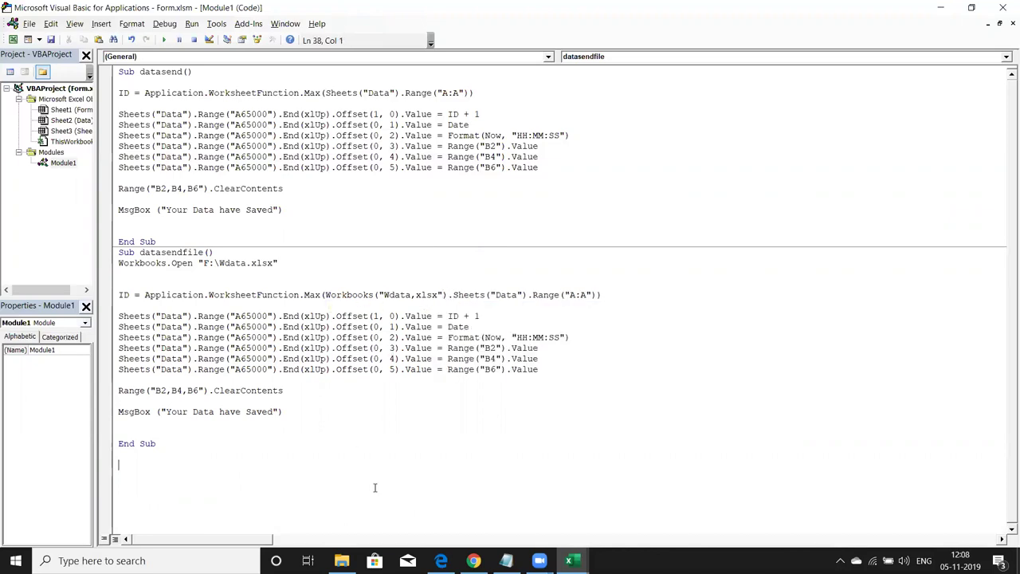
- Correct the comma to a period and highlight the Workbooks("Wdata.xlsx"). reference
left_click(380, 412)
left_click_drag(448, 295, 607, 295)
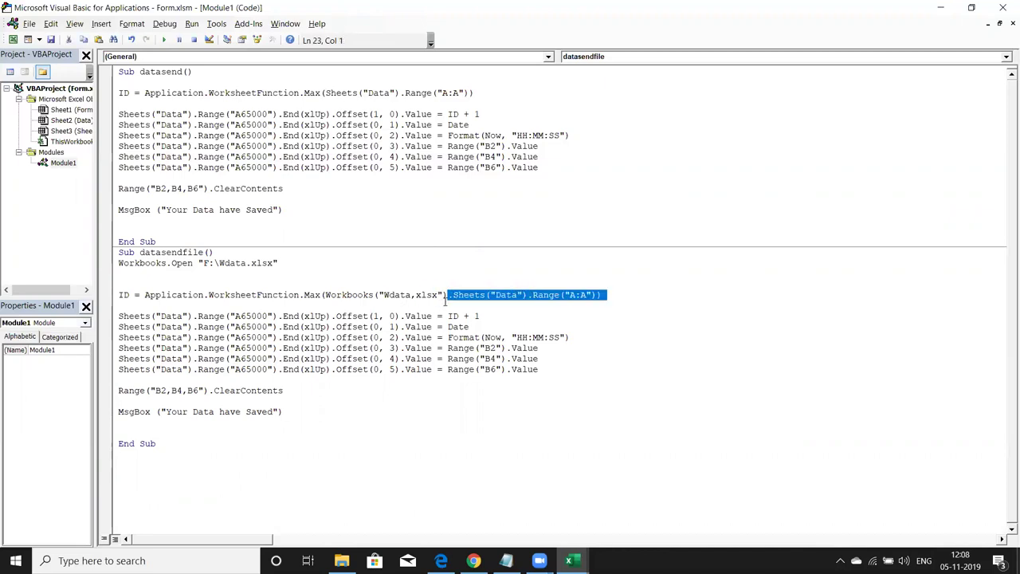
left_click_drag(447, 295, 325, 295)
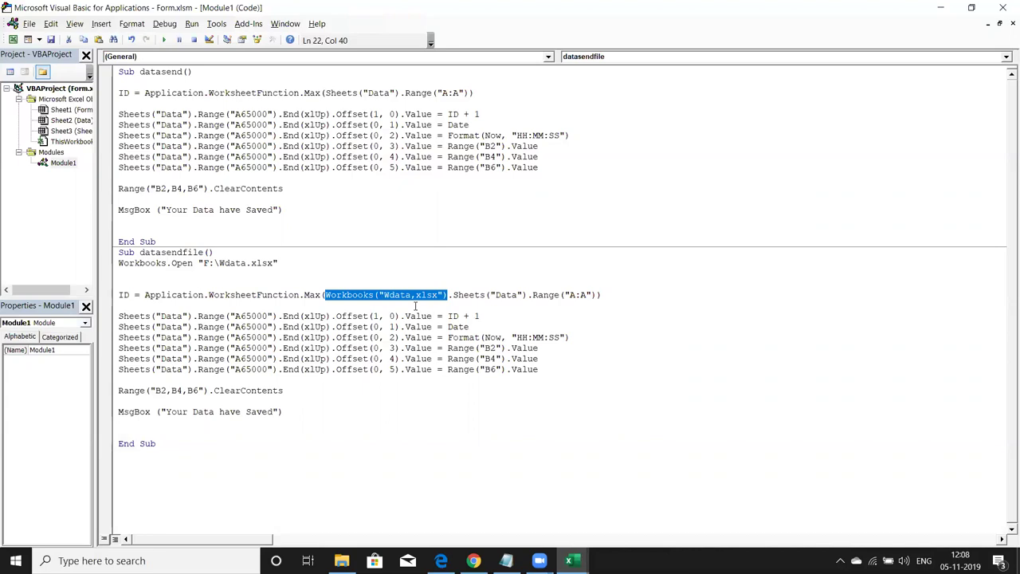
left_click(416, 297)
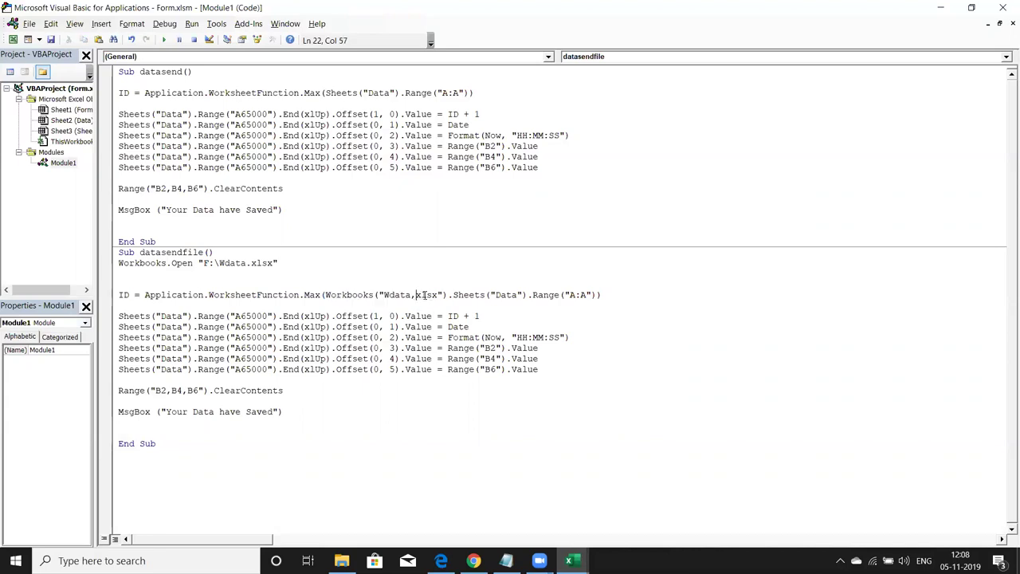
type(".")
left_click(449, 296)
left_click(326, 295)
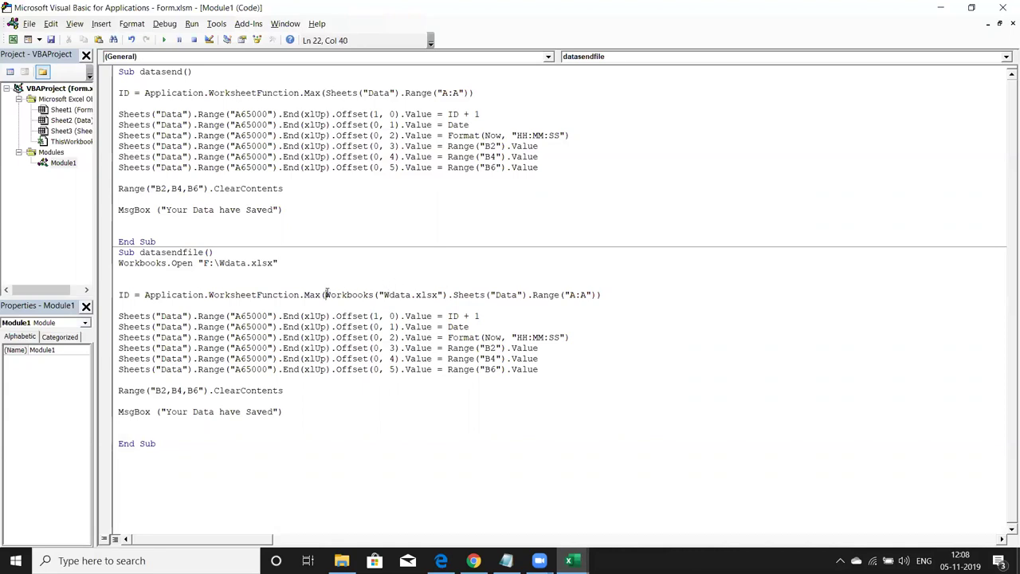
left_click(453, 296, "shift")
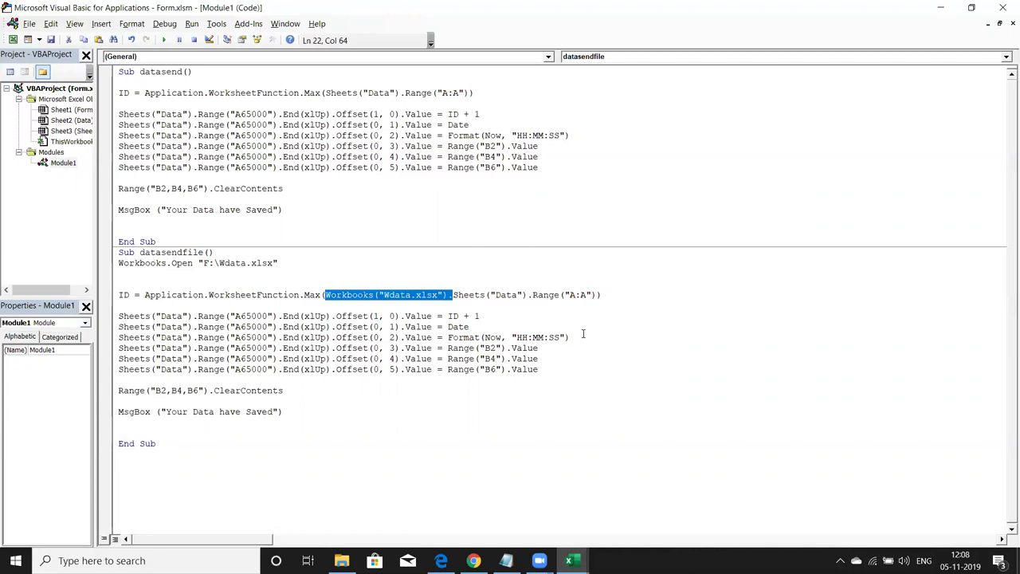
- Paste the Workbooks("Wdata.xlsx"). prefix before each Sheets("Data") write line in datasendfile
left_click(119, 315)
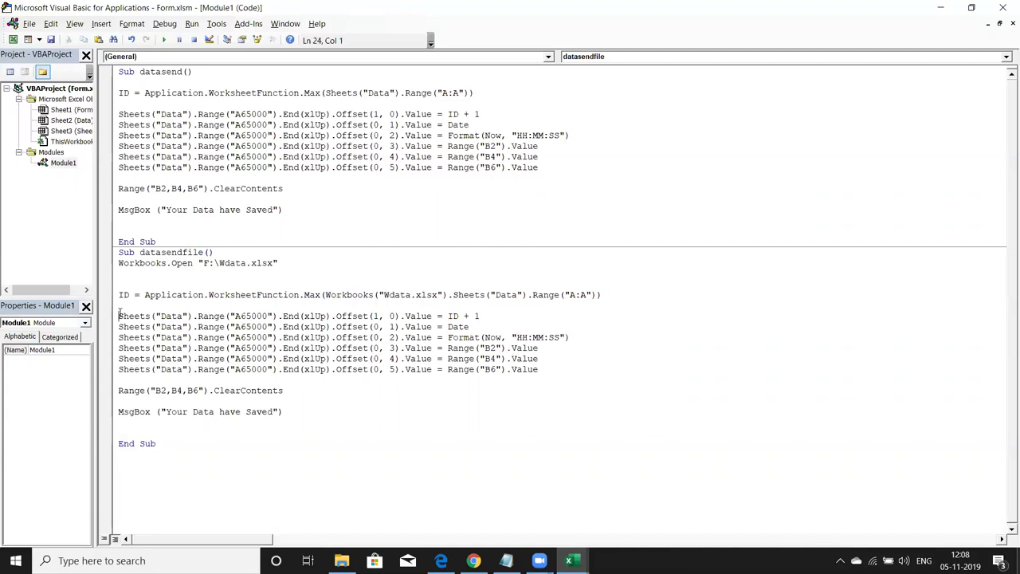
type("Workbooks(\"Wdata.xlsx\").")
left_click(119, 327)
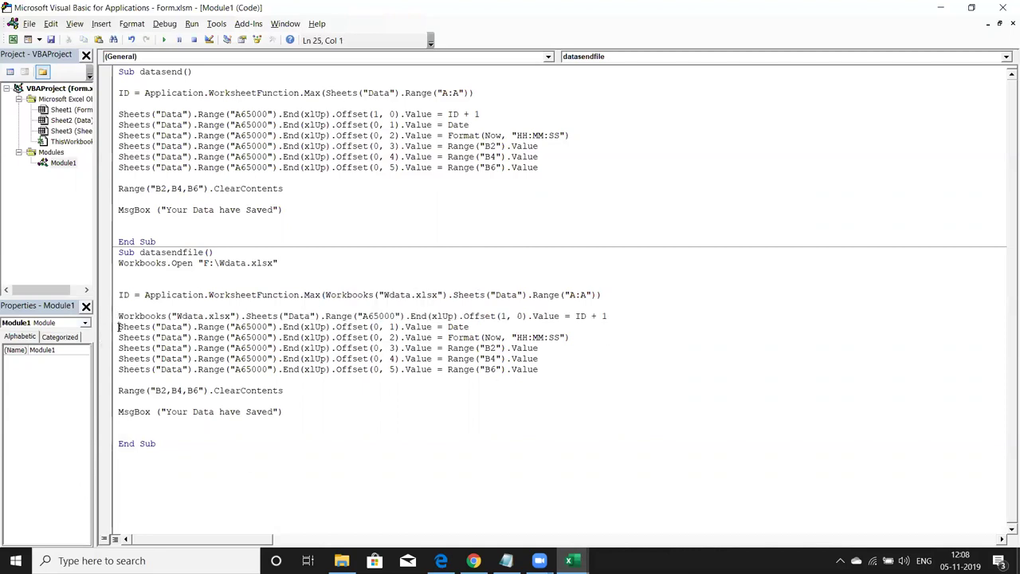
type("Workbooks(\"Wdata.xlsx\").")
type("Workbooks(\"Wdata.xlsx\").")
left_click(118, 347)
type("Workbooks(\"Wdata.xlsx\").")
left_click(119, 358)
type("Workbooks(\"Wdata.xlsx\").")
left_click(119, 369)
type("Workbooks(\"Wdata.xlsx\").")
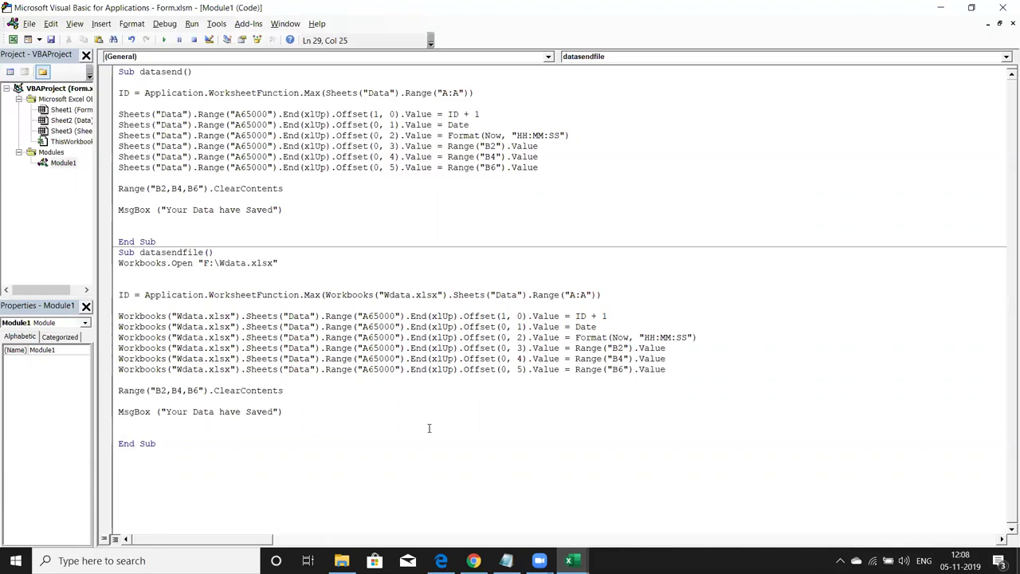
left_click(429, 433)
left_click(577, 349)
- Prefix Range("B2") with Workbooks("Form.xlsm").Sheets("Form")
type("workbooks")
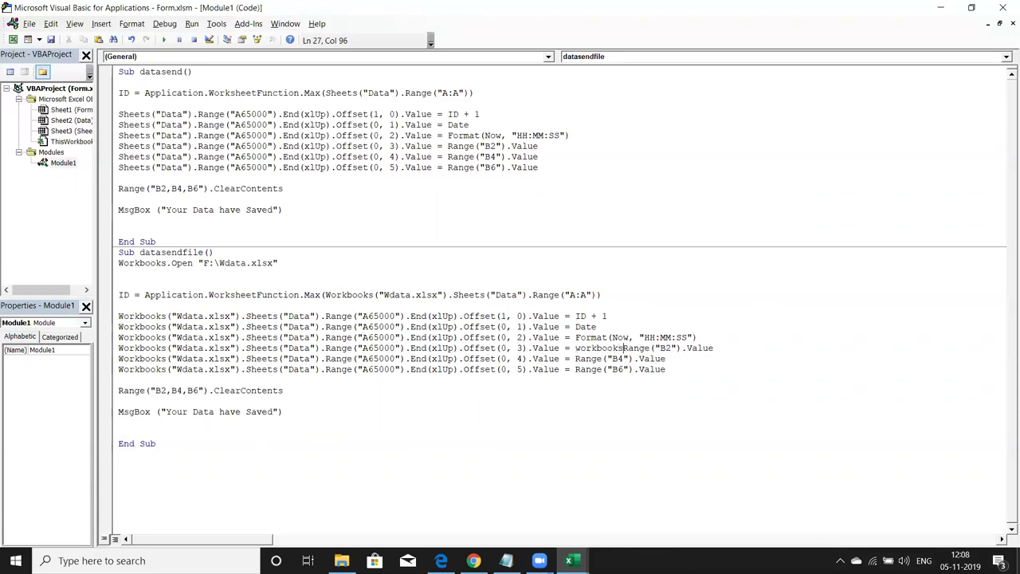
type("(\"Form.xlsm\"")
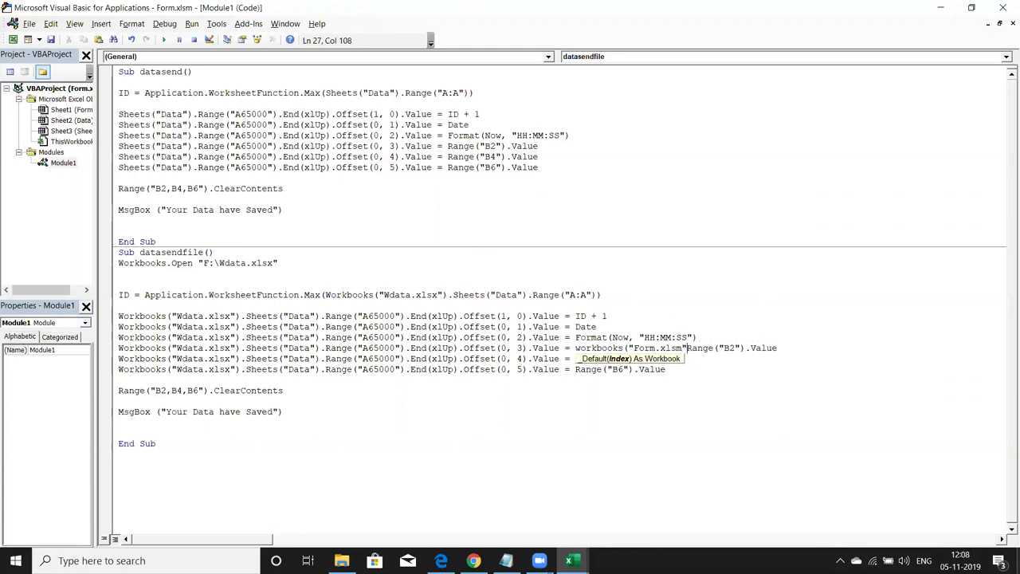
type(")")
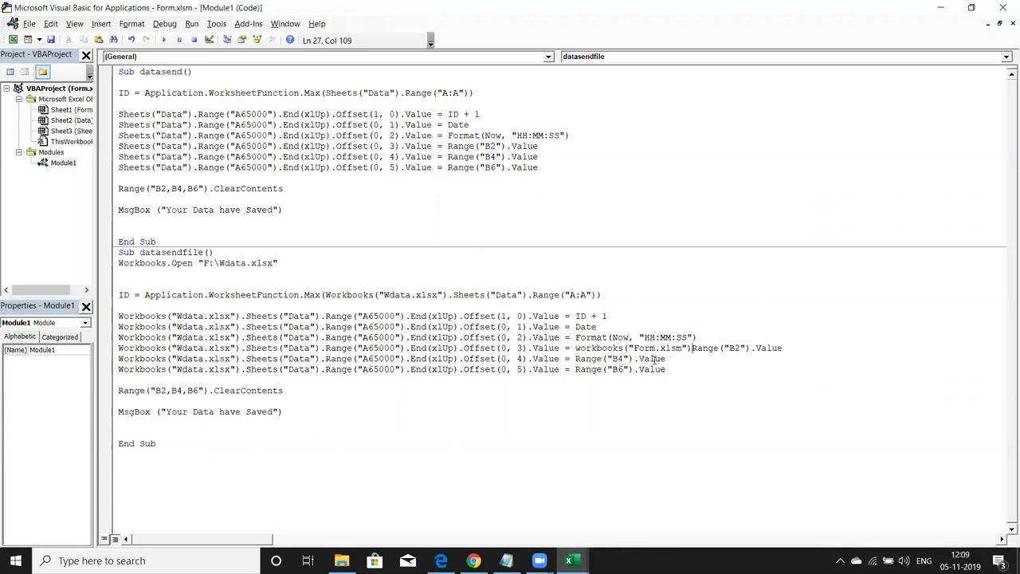
type(".sheets")
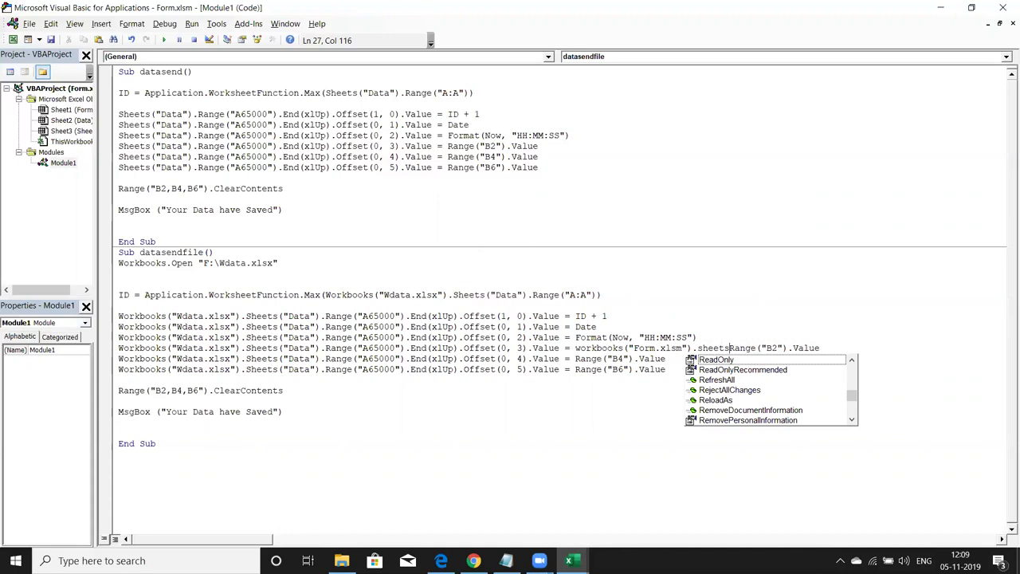
type("(")
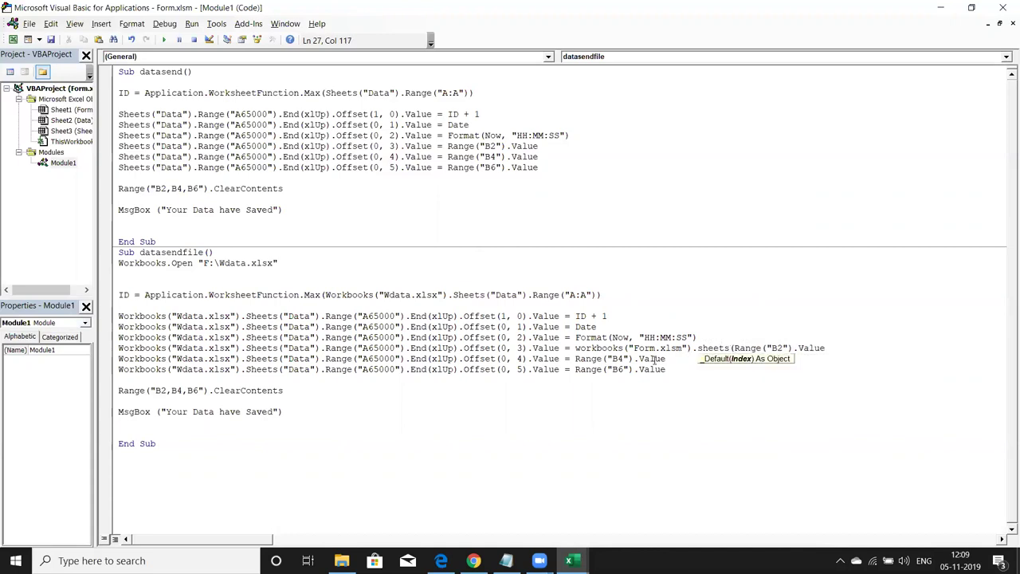
type("Form")
key("BackSpace")
key("BackSpace")
key("BackSpace")
key("BackSpace")
type("\"Form\")")
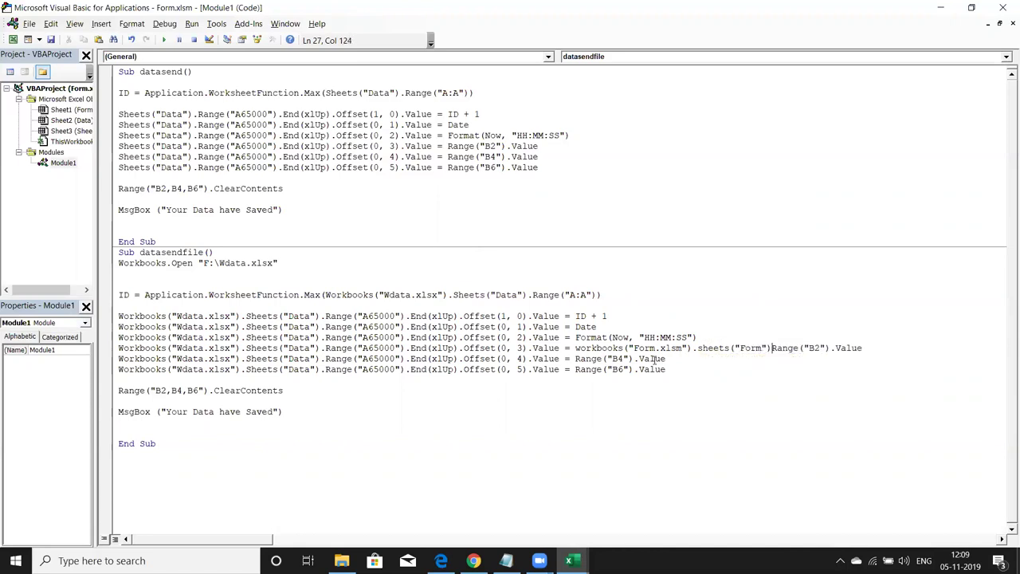
type(".")
left_click(811, 445)
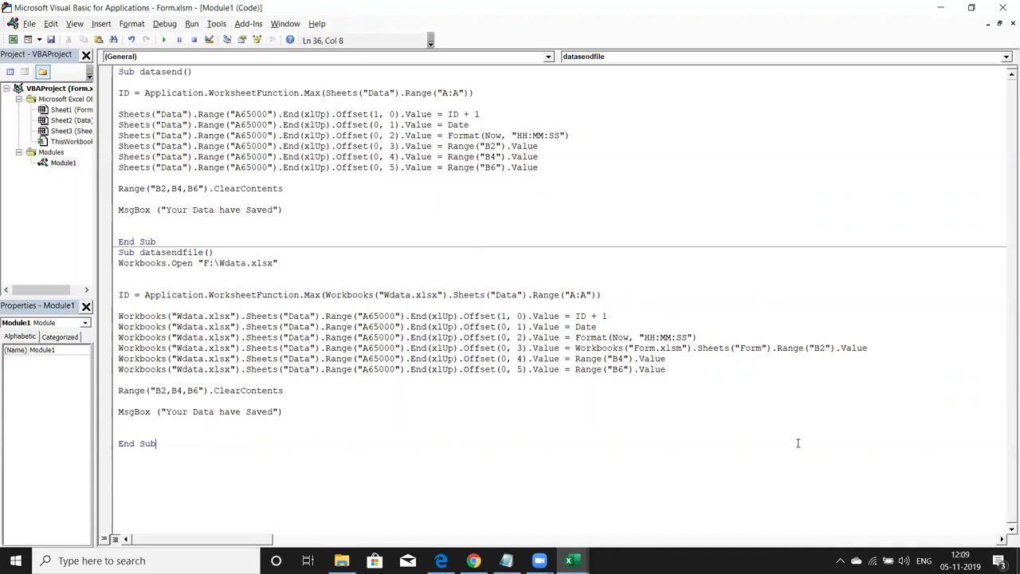
left_click(777, 348)
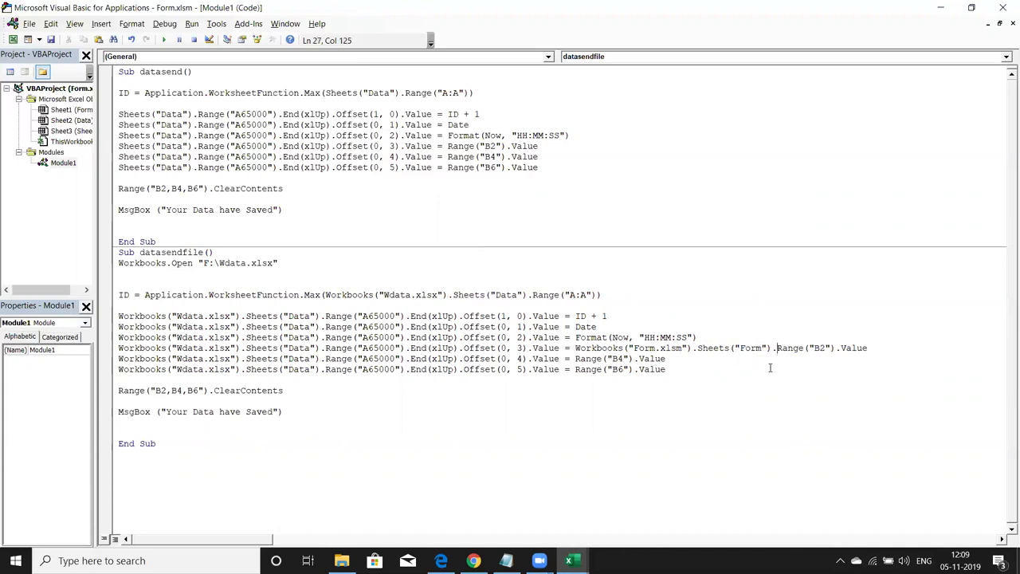
left_click(576, 347, "shift")
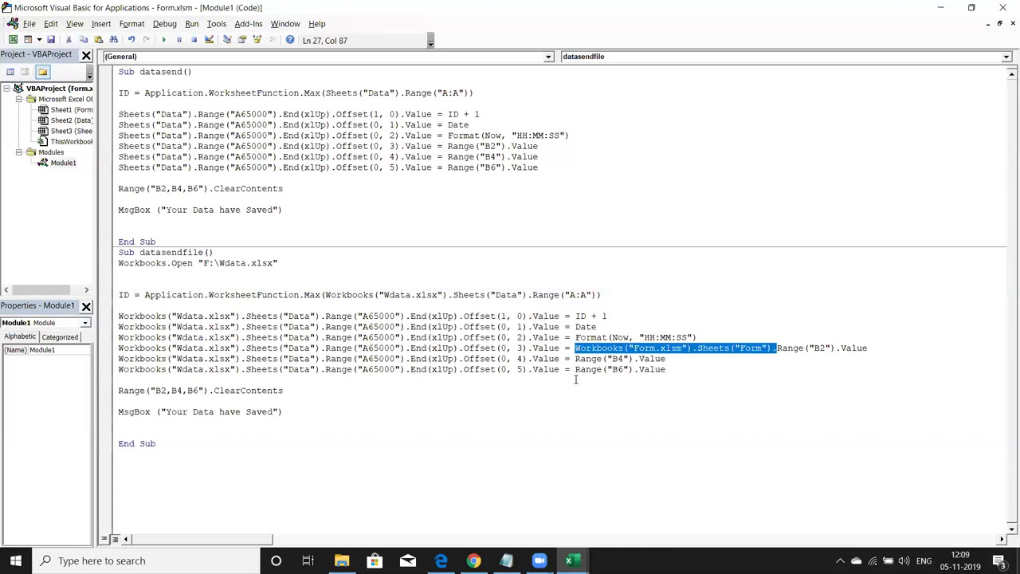
- Add the same Form.xlsm Form-sheet qualifier before Range("B4"), Range("B6") and the ClearContents range
left_click(580, 359)
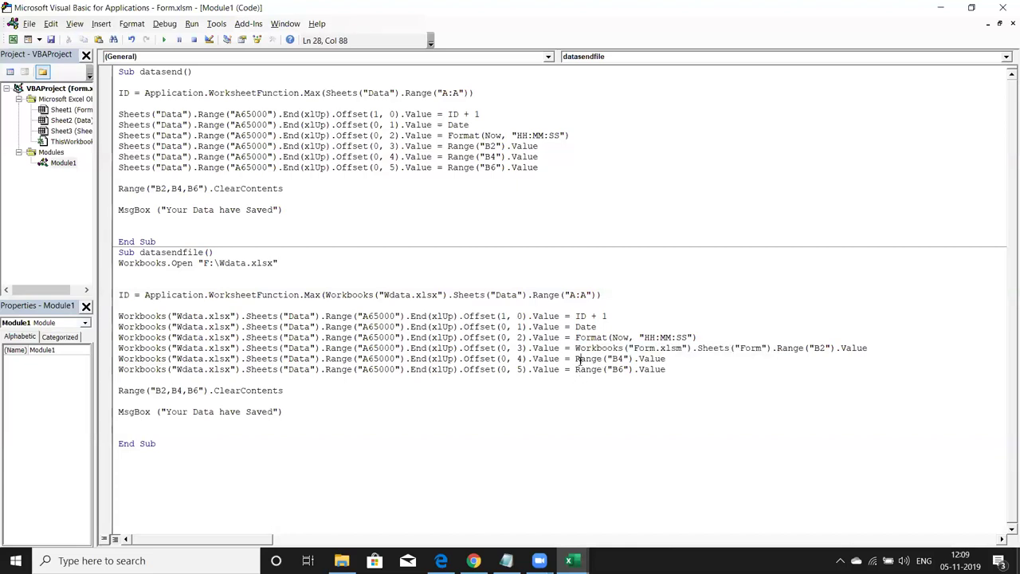
left_click(575, 358)
type("Workbooks(\"Form.xlsm\").Sheets(\"Form\").")
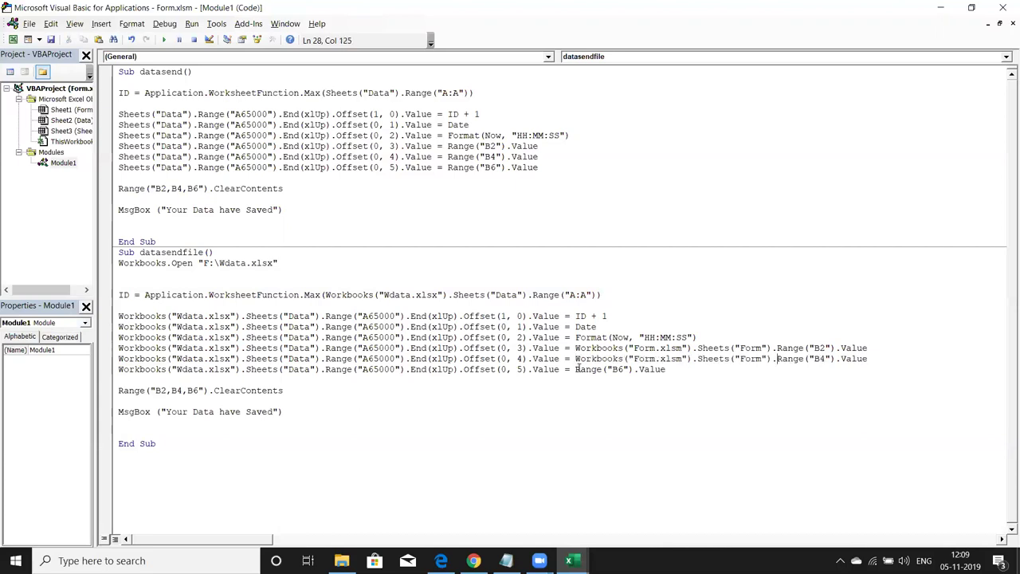
left_click(579, 369)
left_click(575, 368)
type("Workbooks(\"Form.xlsm\").Sheets(\"Form\").")
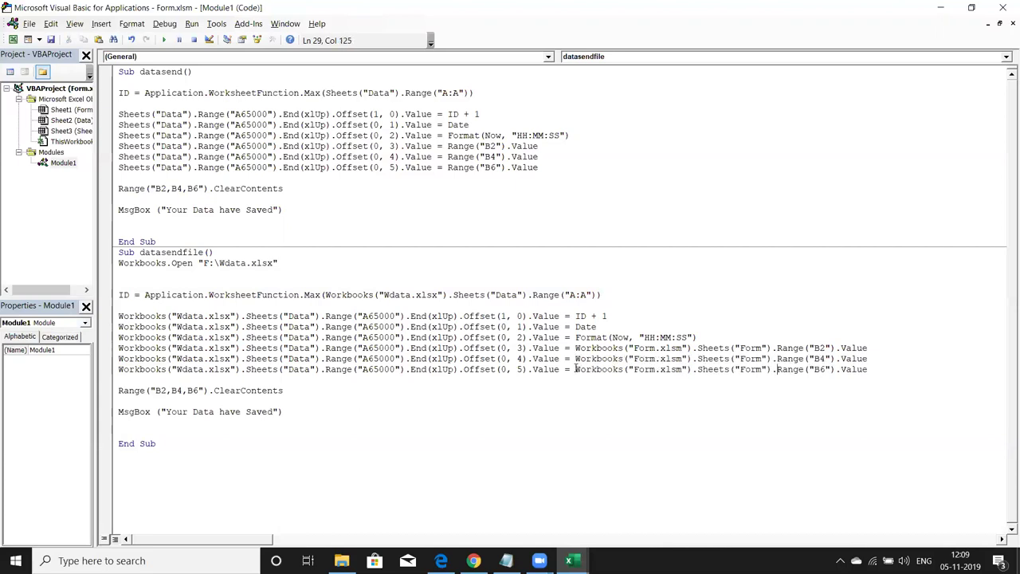
left_click(117, 390)
type("Workbooks(\"Form.xlsm\").Sheets(\"Form\").")
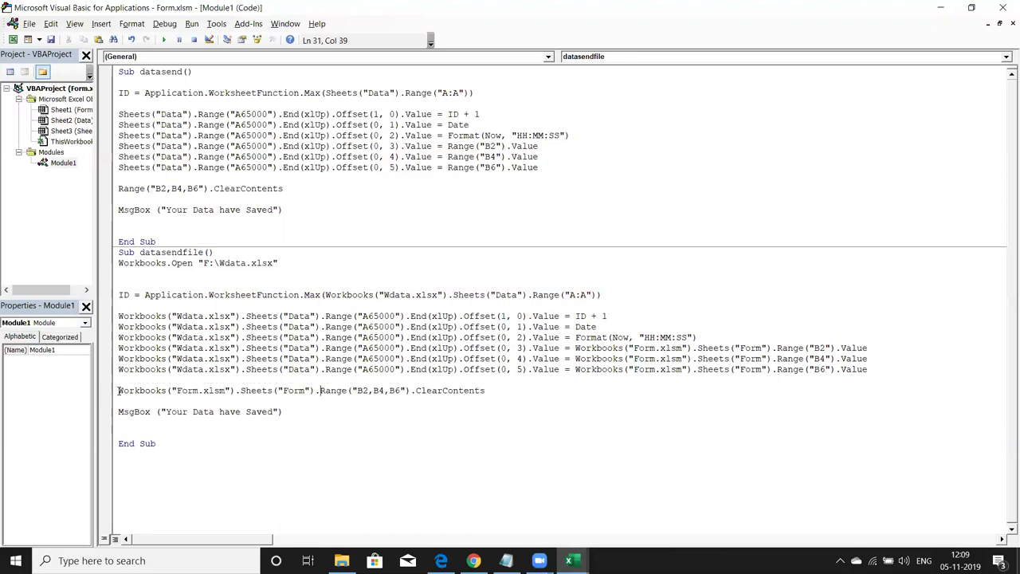
left_click(150, 443)
- Insert a Workbooks("Wdata.xlsx").Save line above the ClearContents line
key("Return")
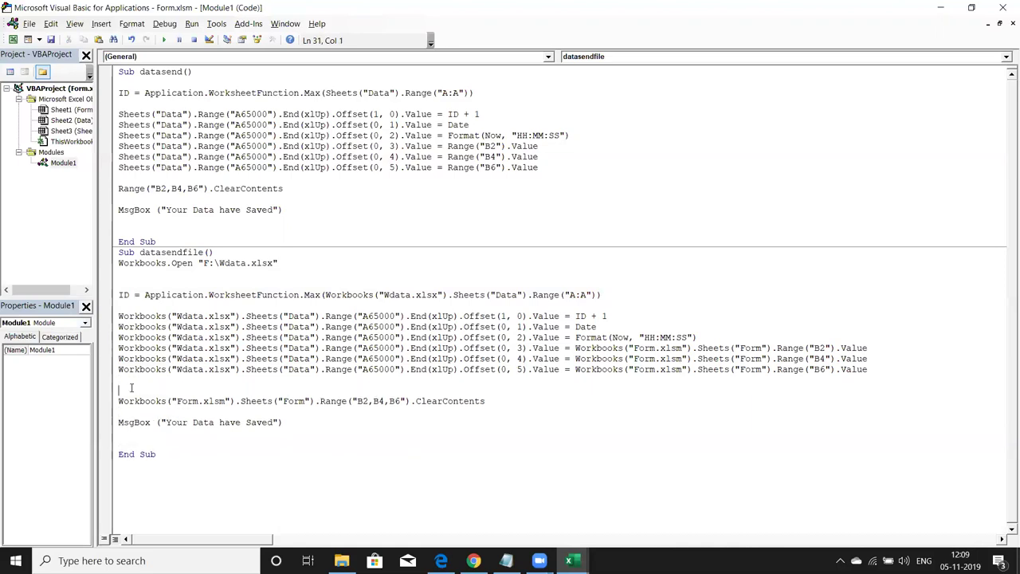
key("Up")
key("Up")
type("a")
type("workbooks")
type("(")
type("\"")
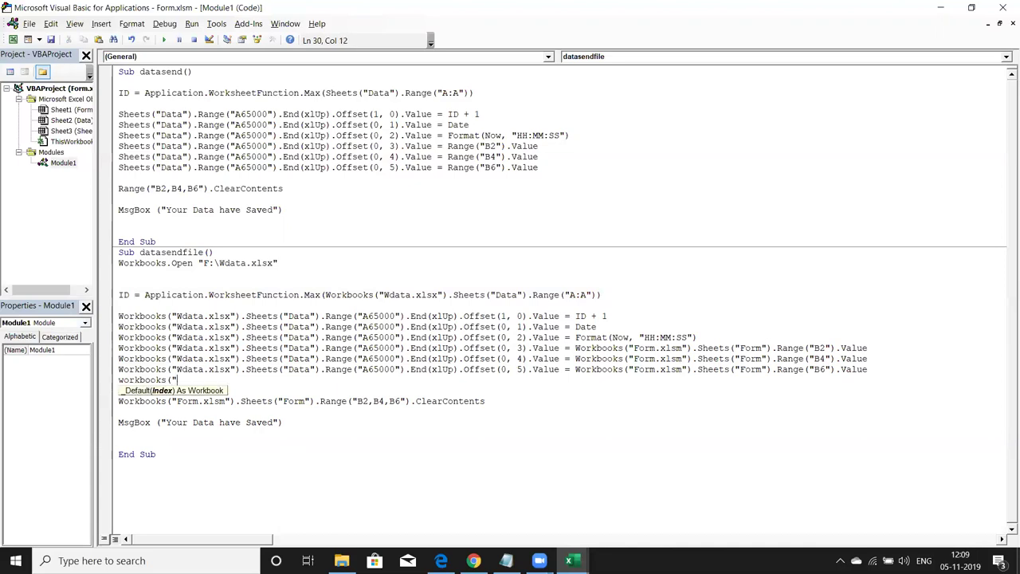
type("da")
type("ta")
type(".")
type("zl")
key("BackSpace")
key("BackSpace")
type("xlsx")
type("\")")
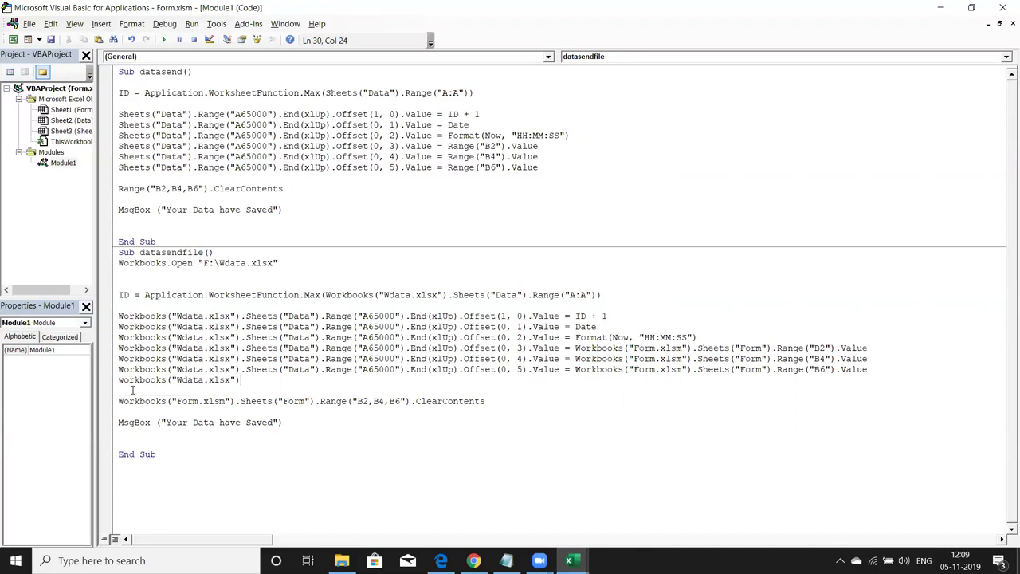
type(".")
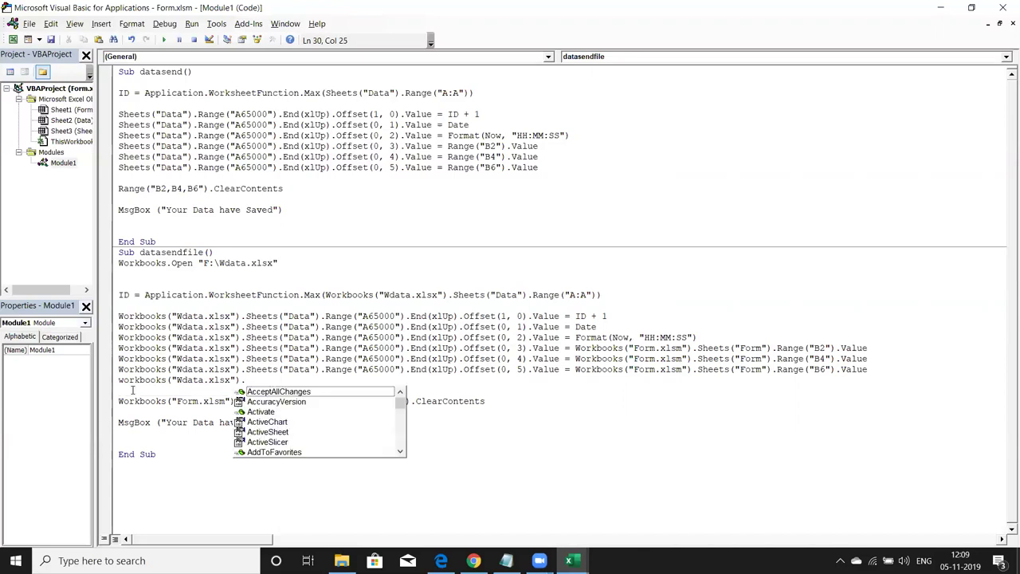
type("Save")
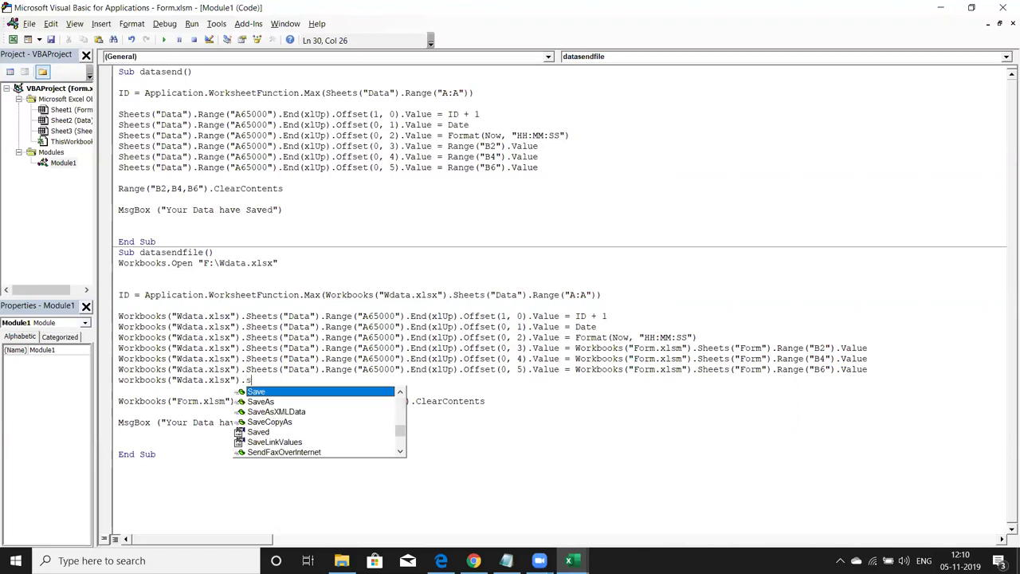
key("Return")
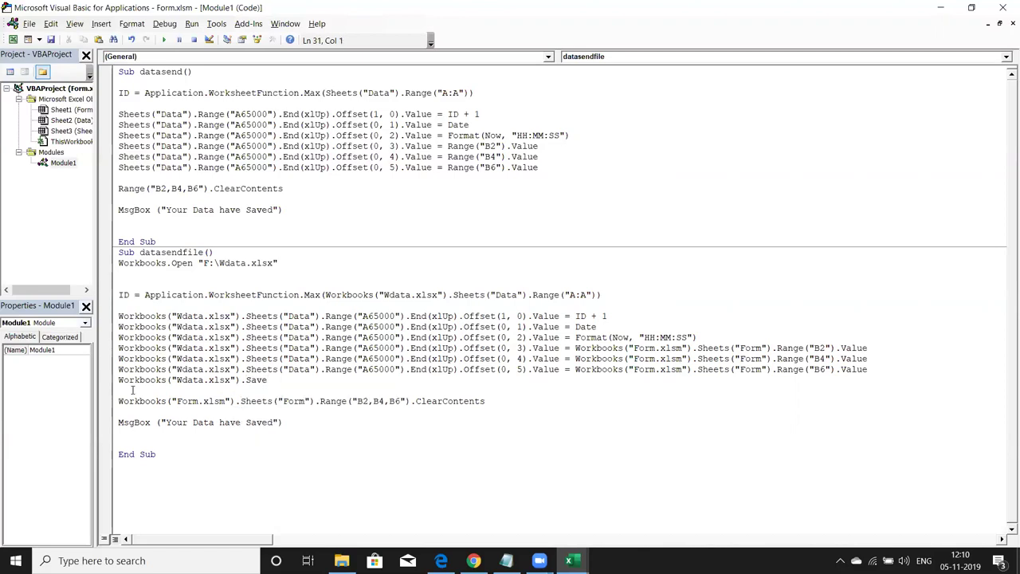
- Replace .Save with .Close True so Wdata.xlsx is saved and closed
key("Left")
key("Left")
key("Left")
key("Left")
key("Right")
key("Right")
key("BackSpace")
key("BackSpace")
key("BackSpace")
key("BackSpace")
key("BackSpace")
type(".Close")
type(" True")
key("Return")
key("Down")
key("Down")
key("Down")
key("End")
key("Down")
key("Down")
- Draw a Form Control button beside Send on the Form sheet and assign it datasendfile
key("alt+Tab")
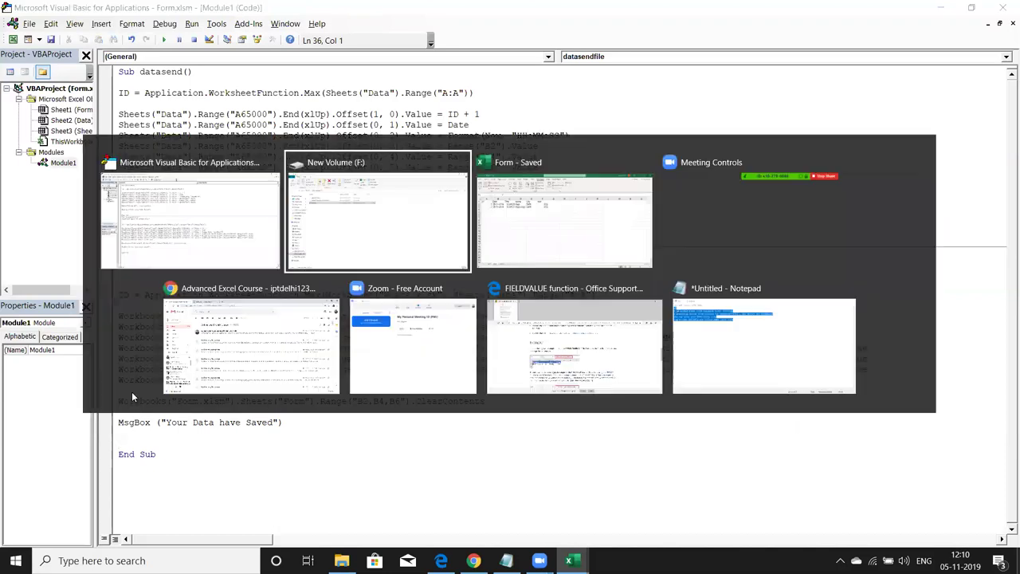
key("alt+Tab")
key("alt+Tab")
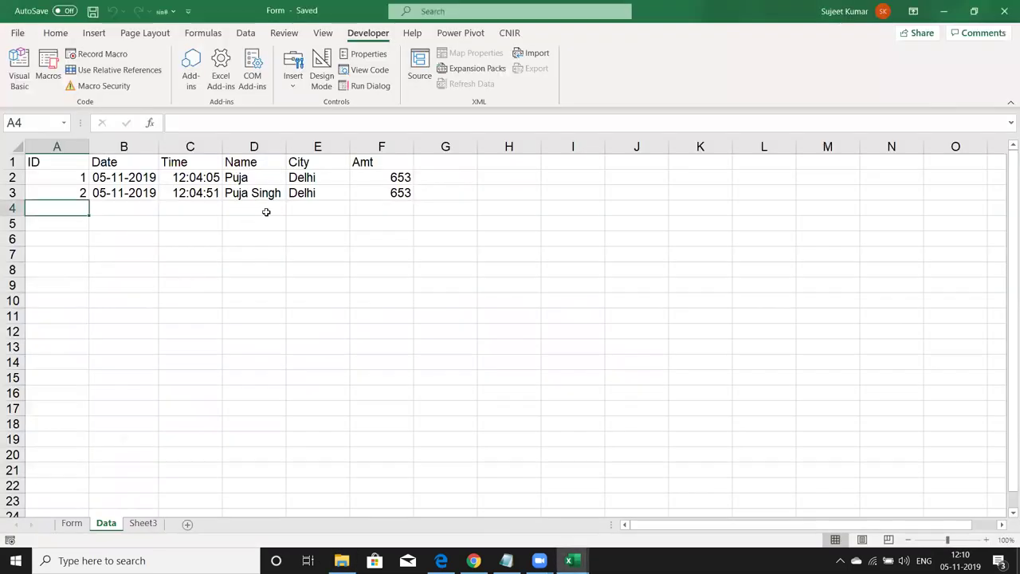
left_click(72, 524)
left_click(171, 324)
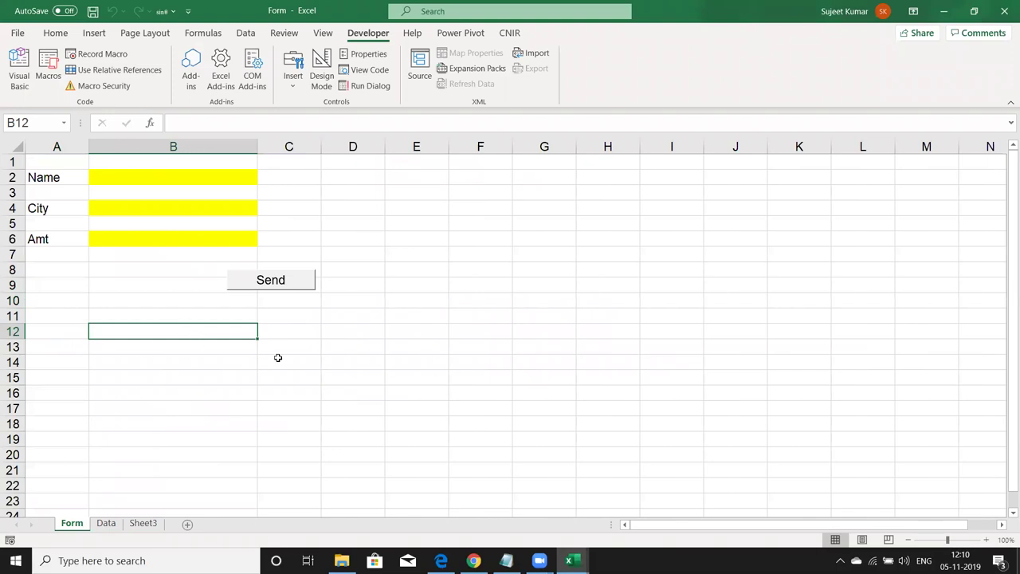
left_click(293, 73)
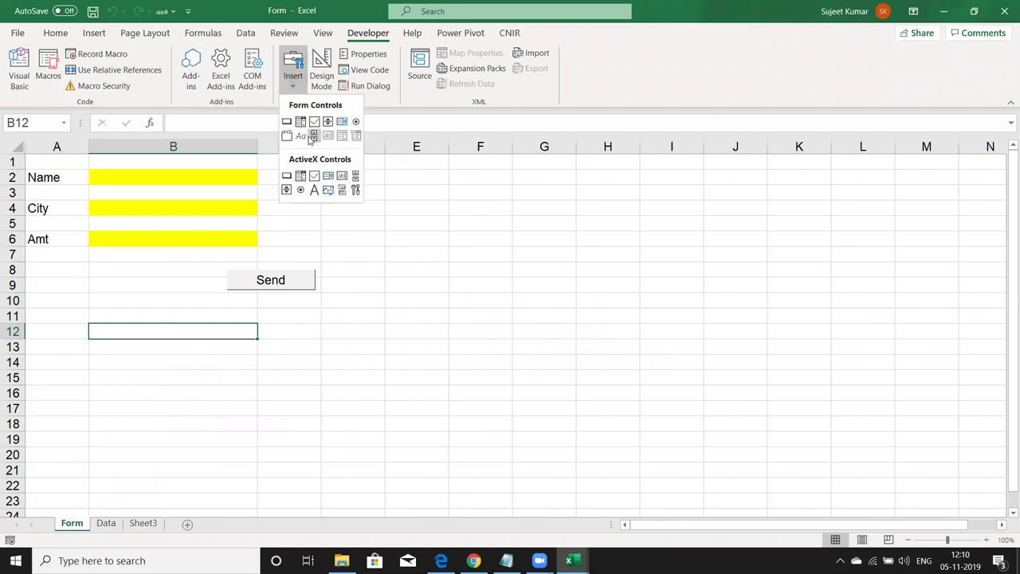
left_click(286, 121)
left_click_drag(345, 266, 439, 289)
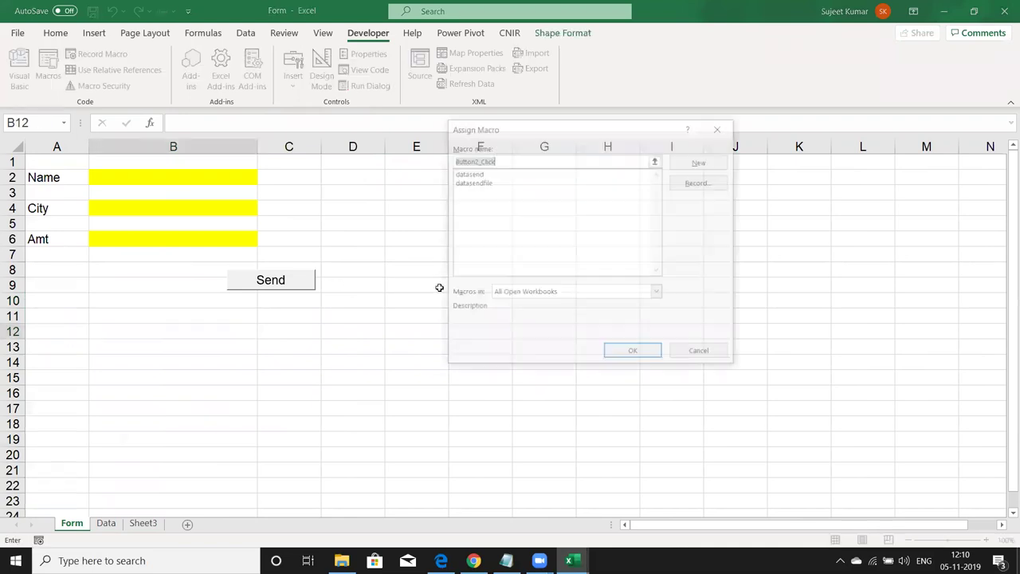
left_click(478, 183)
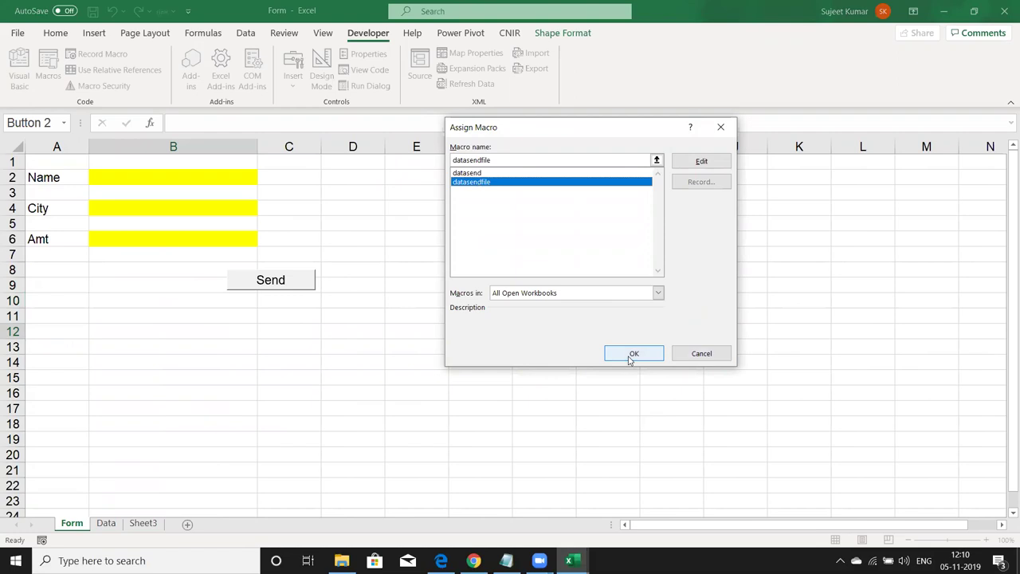
left_click(630, 353)
- Change the new button's caption to Send in File
left_click(396, 276)
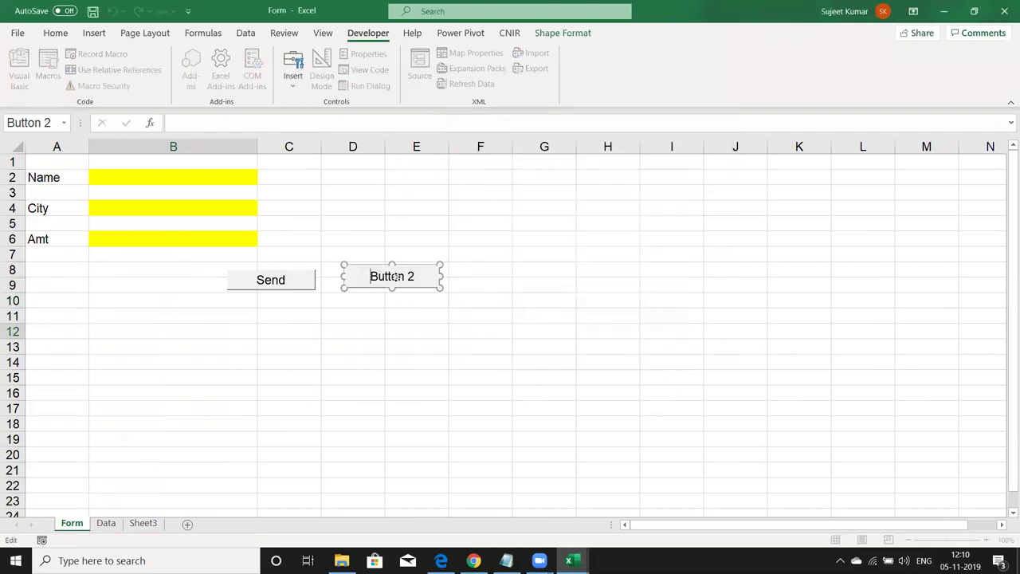
key("BackSpace")
key("Delete")
key("Delete")
key("BackSpace")
key("BackSpace")
key("BackSpace")
key("BackSpace")
key("BackSpace")
type("Send")
type("a")
key("BackSpace")
type("in File")
left_click(389, 317)
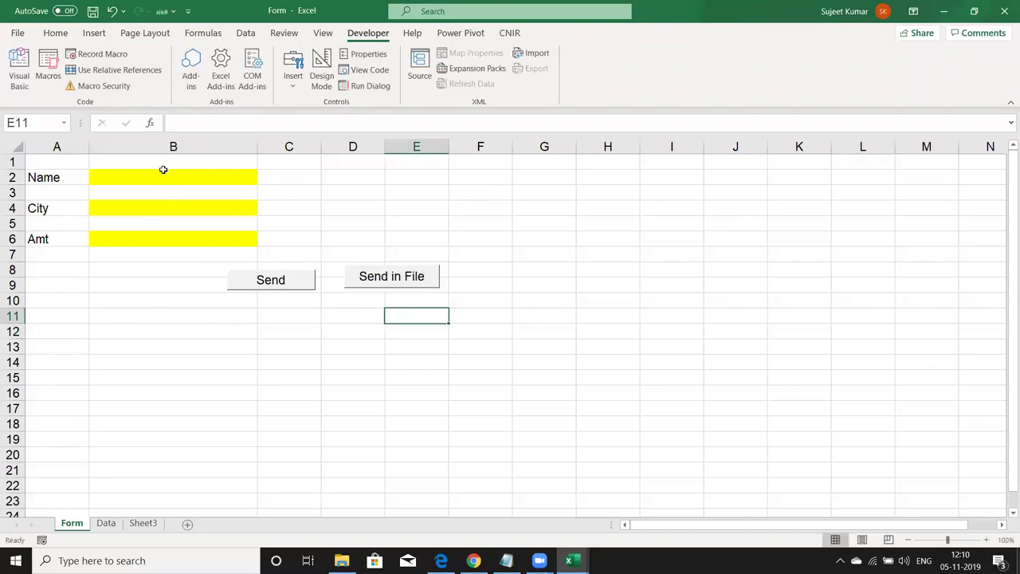
left_click(163, 170)
- Enter a name, Delhi and 1000, submit with Send in File, and dismiss the confirmation
type("Om")
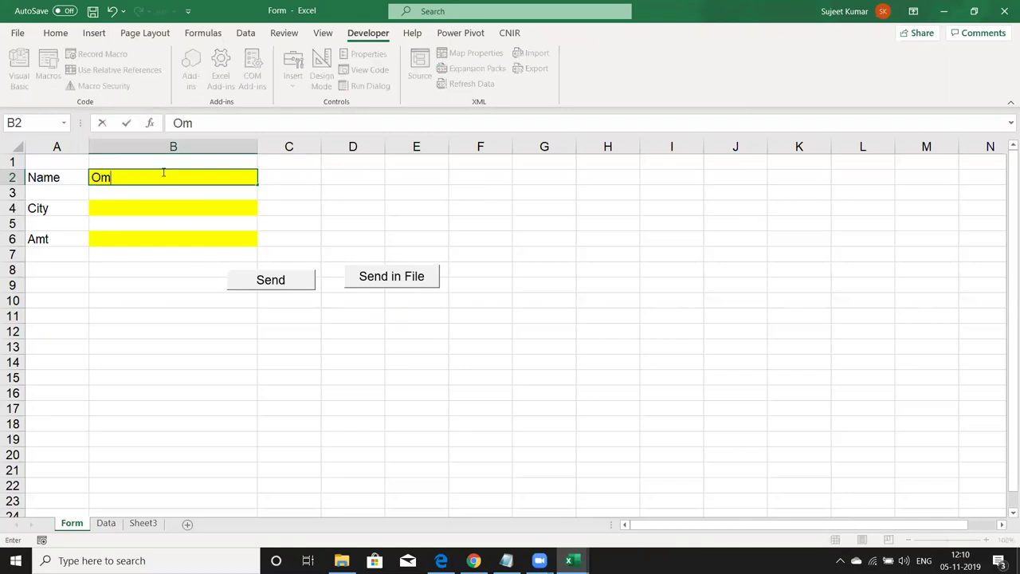
key("Return")
key("Return")
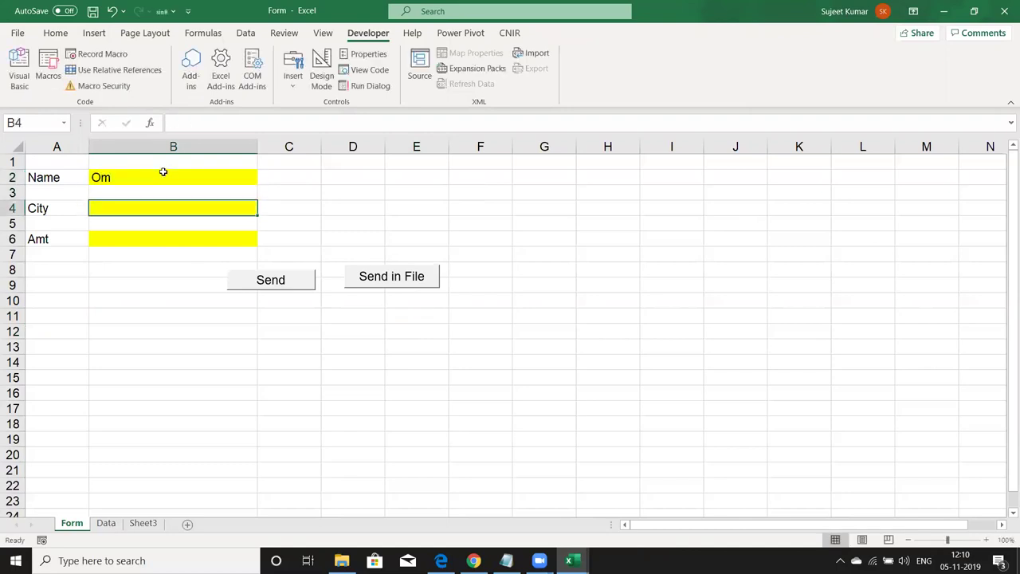
type("Delhi")
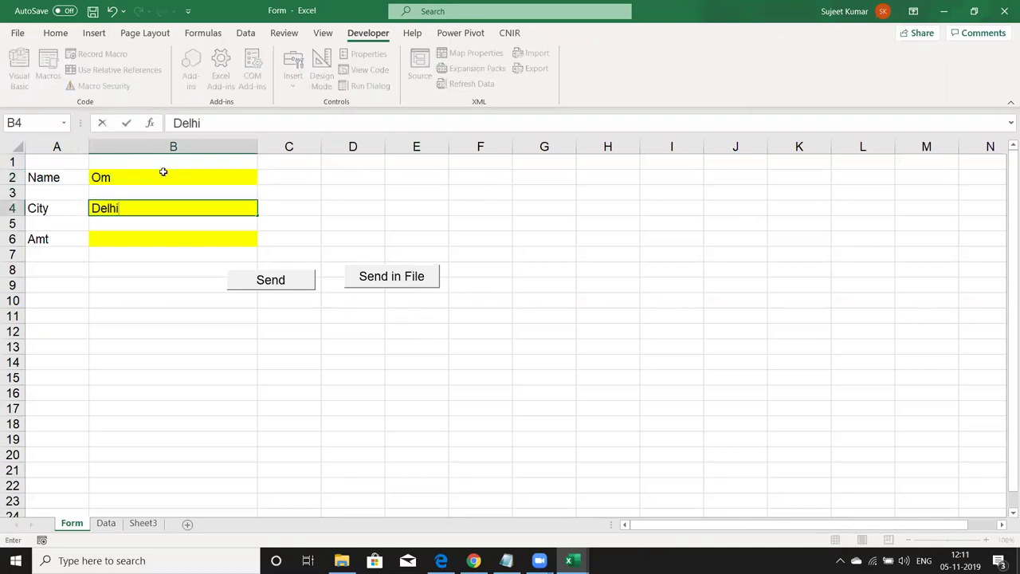
key("Return")
key("Return")
type("1000")
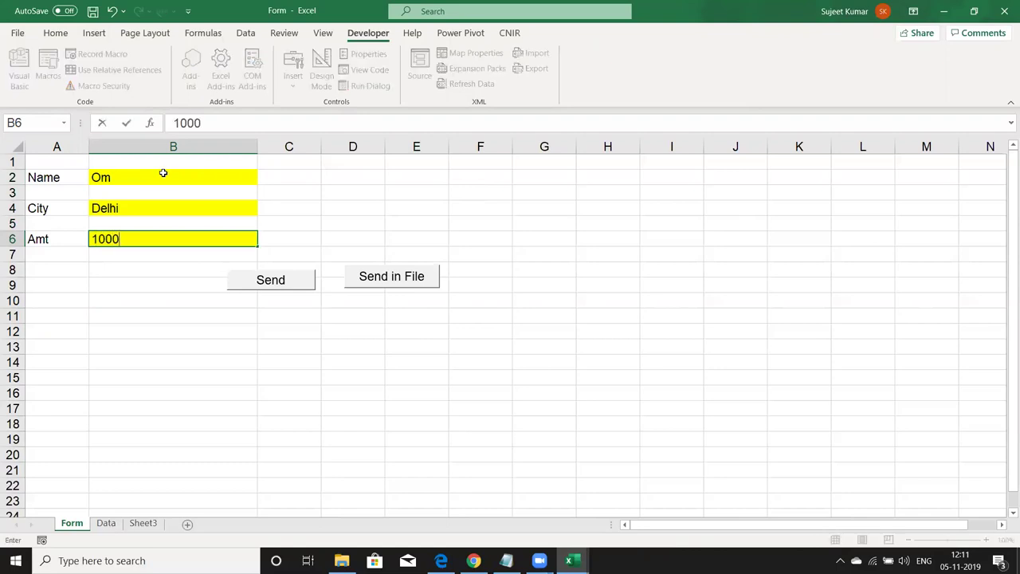
left_click(403, 358)
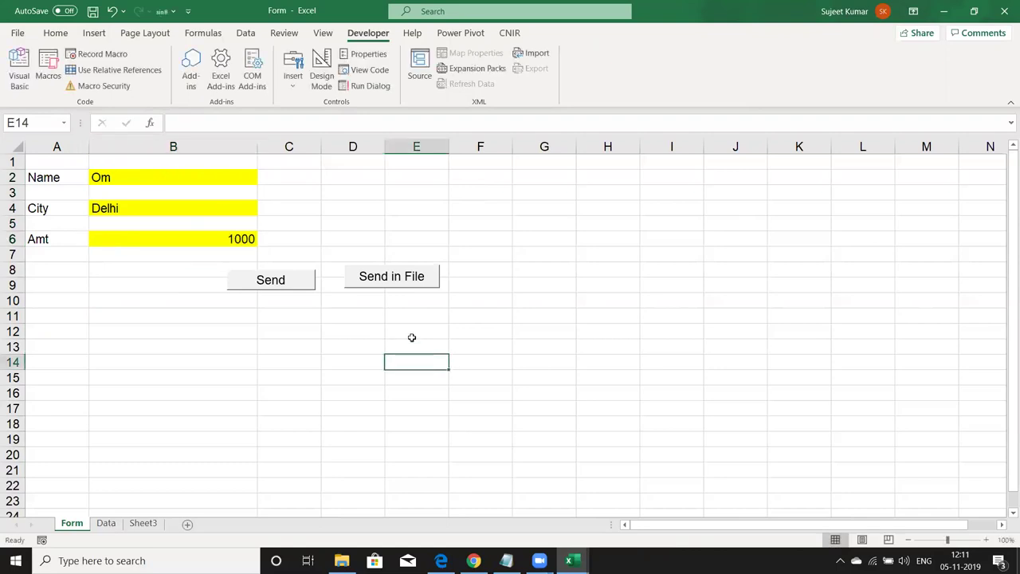
left_click(392, 287)
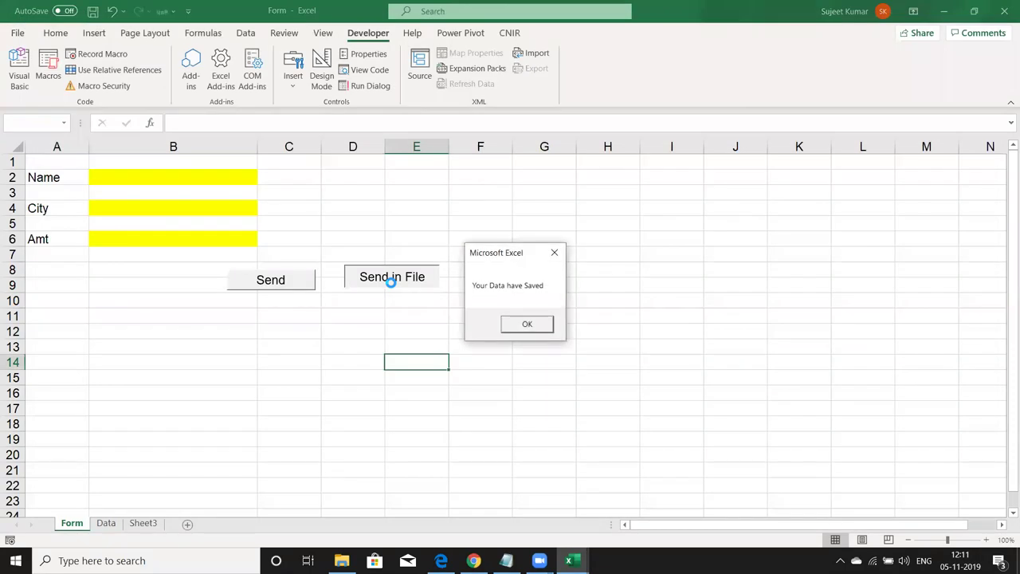
left_click(538, 325)
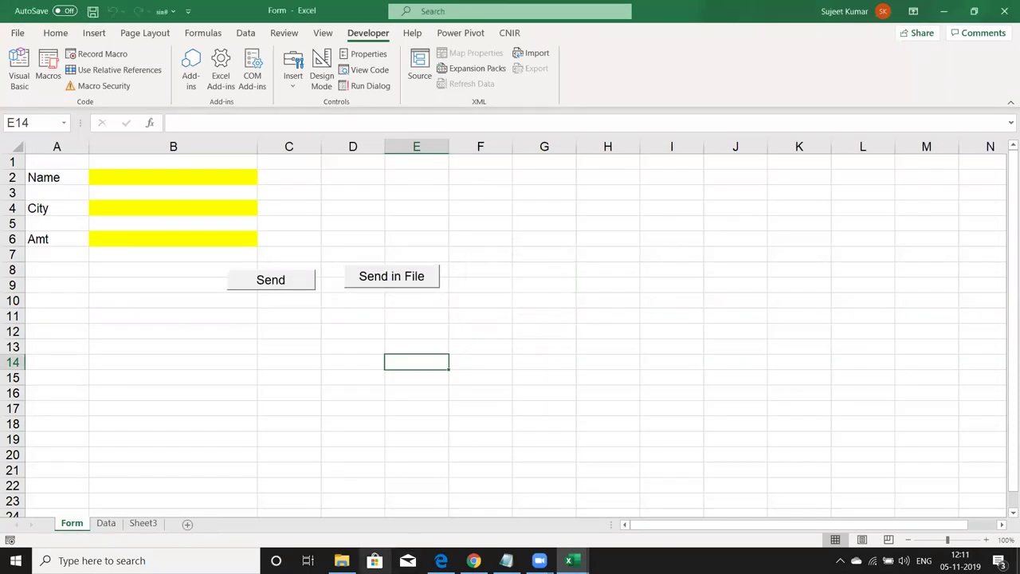
left_click(341, 560)
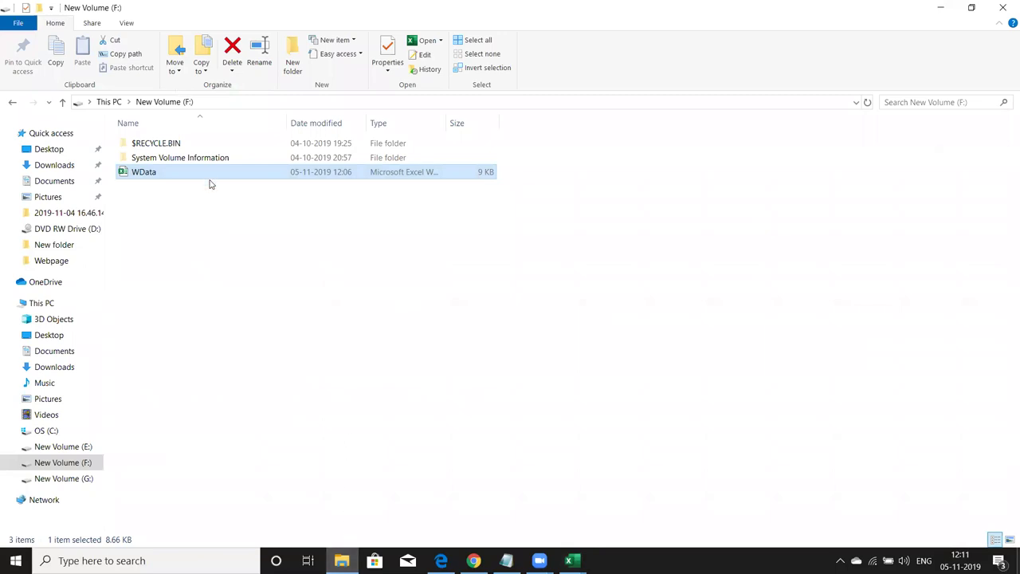
key("alt+Tab")
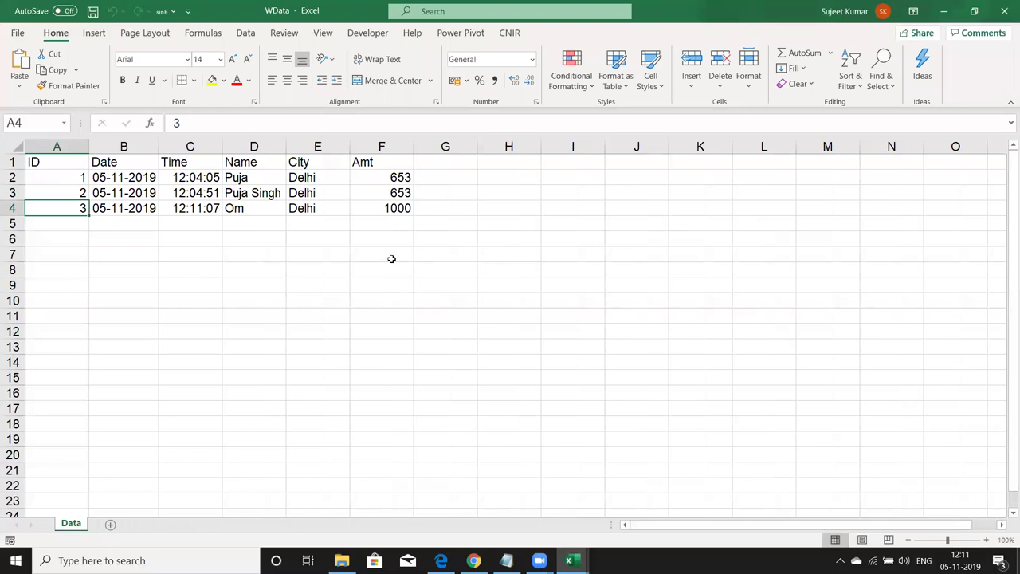
left_click(369, 194)
left_click(357, 212)
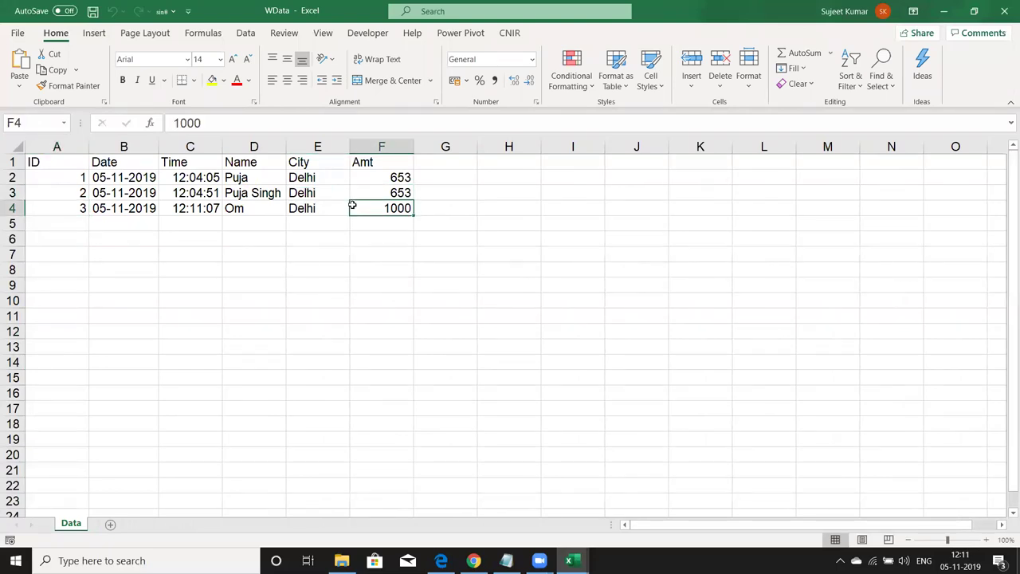
left_click(1004, 12)
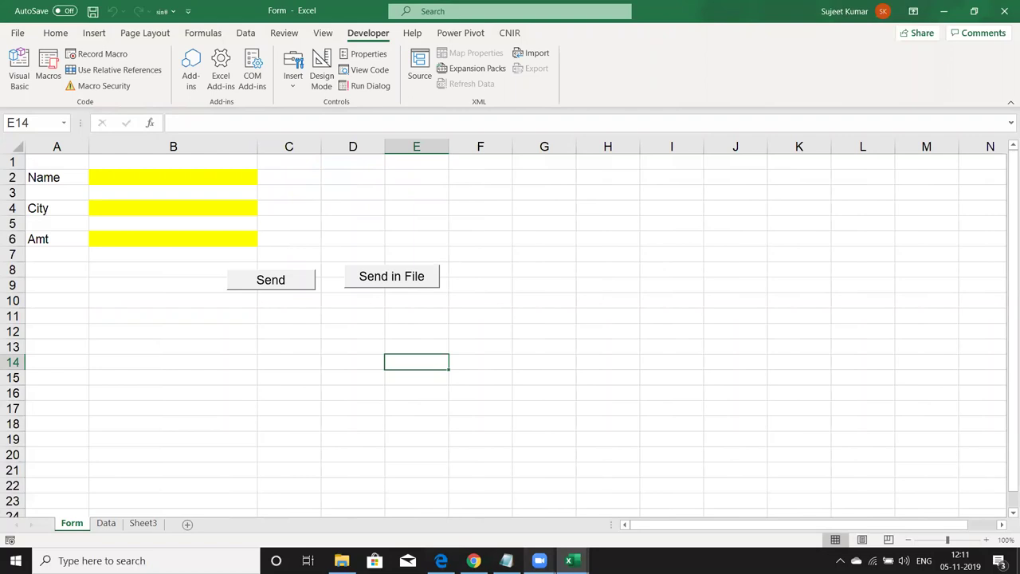
mouse_move(341, 561)
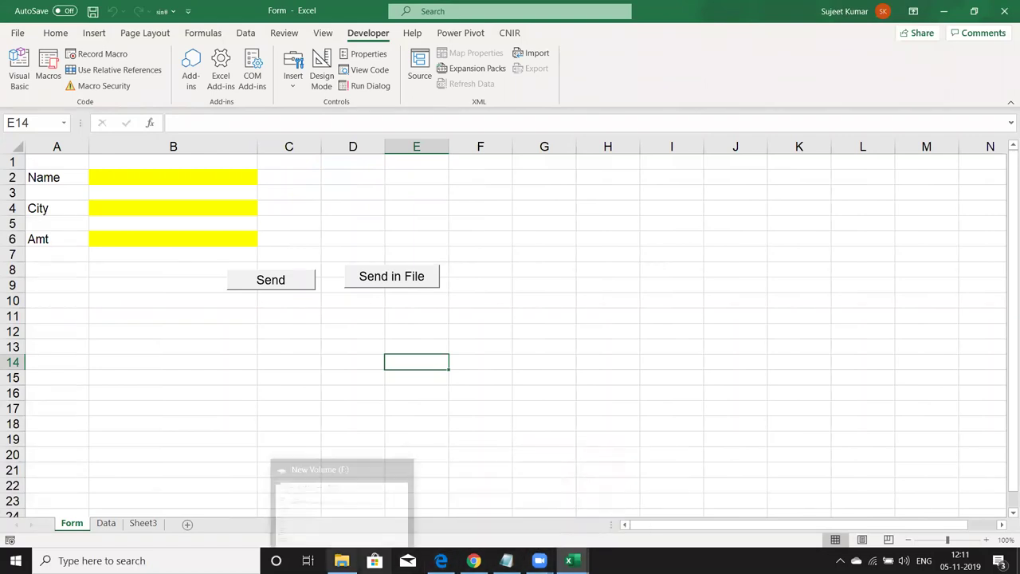
- Review datasendfile's Wdata.xlsx references in the VBA editor and select all the module code
mouse_move(570, 560)
left_click(596, 536)
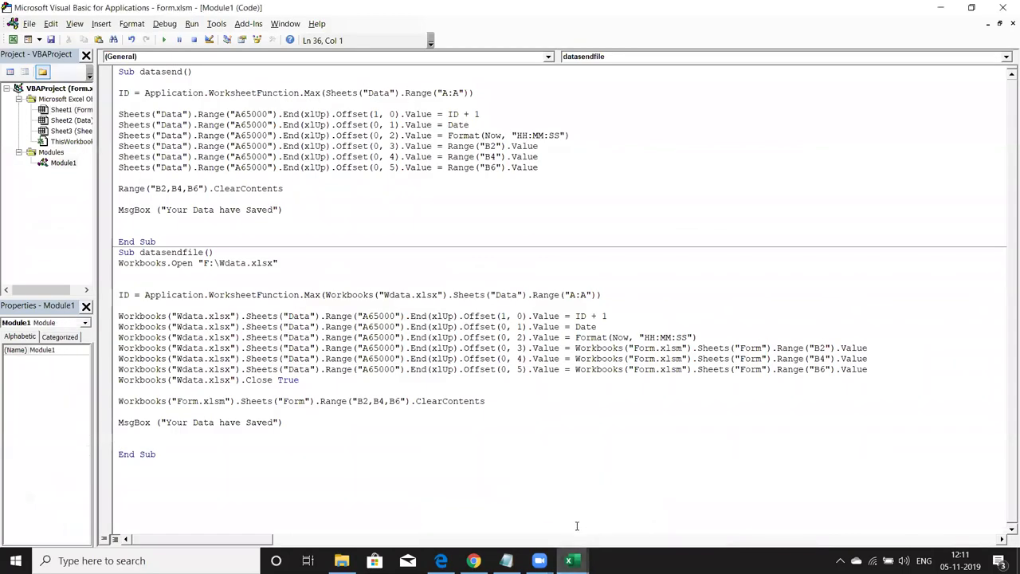
left_click(484, 218)
left_click_drag(371, 113, 476, 148)
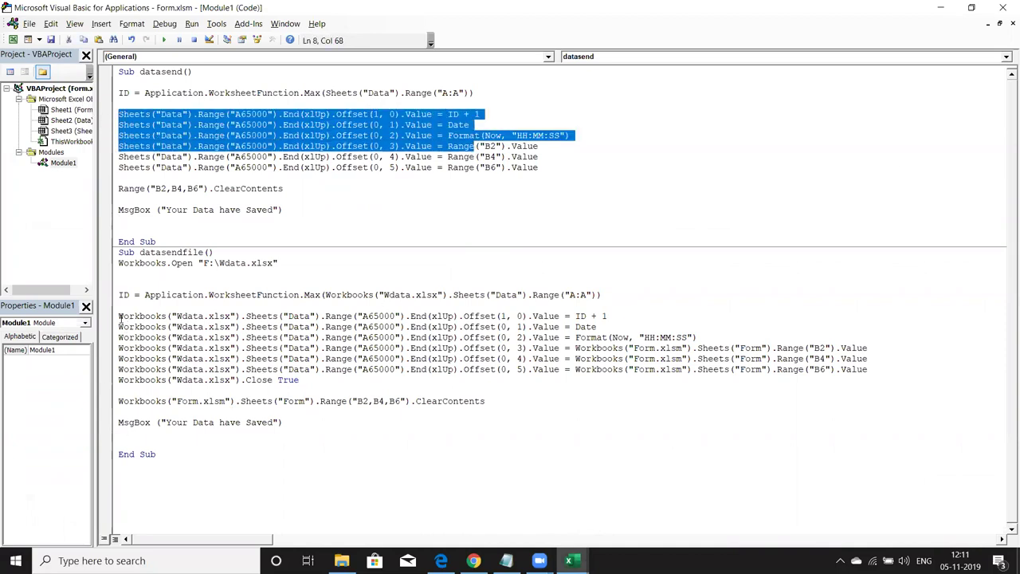
left_click_drag(118, 315, 283, 317)
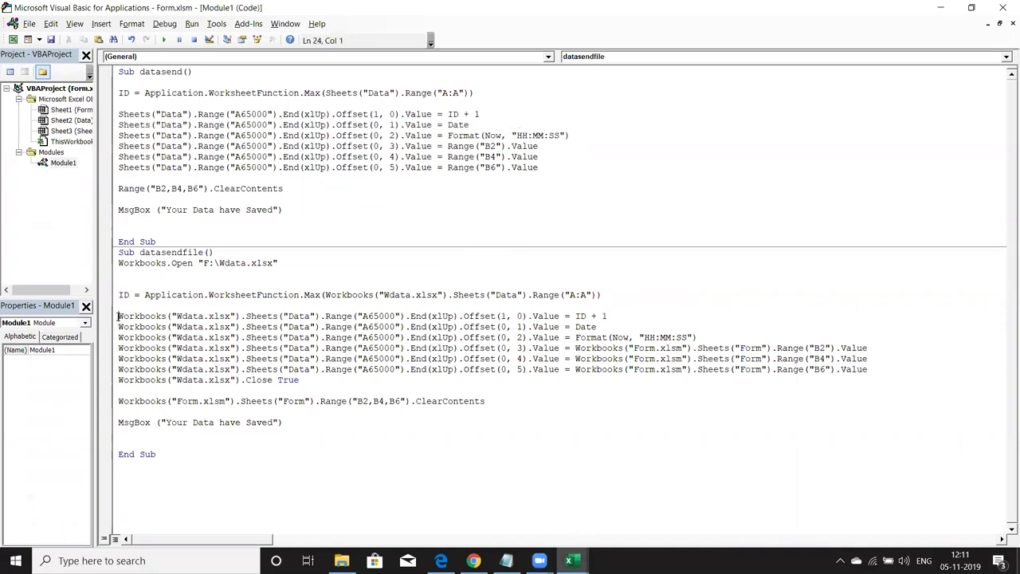
left_click(282, 263)
left_click(118, 263, "shift")
left_click(123, 263, "shift")
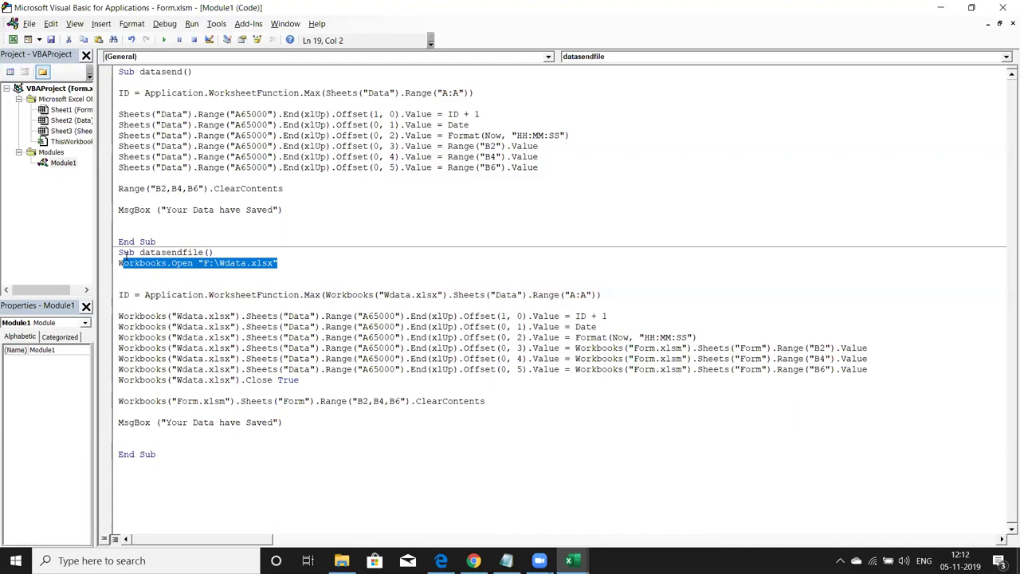
key("ctrl+a")
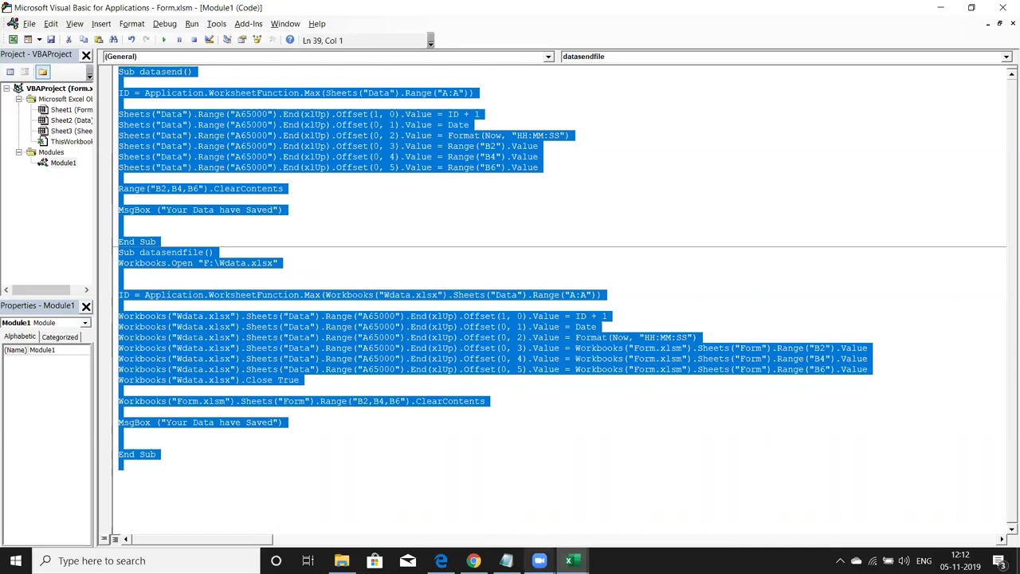
- Start a new Gmail message addressed to the suggested contact
left_click(474, 561)
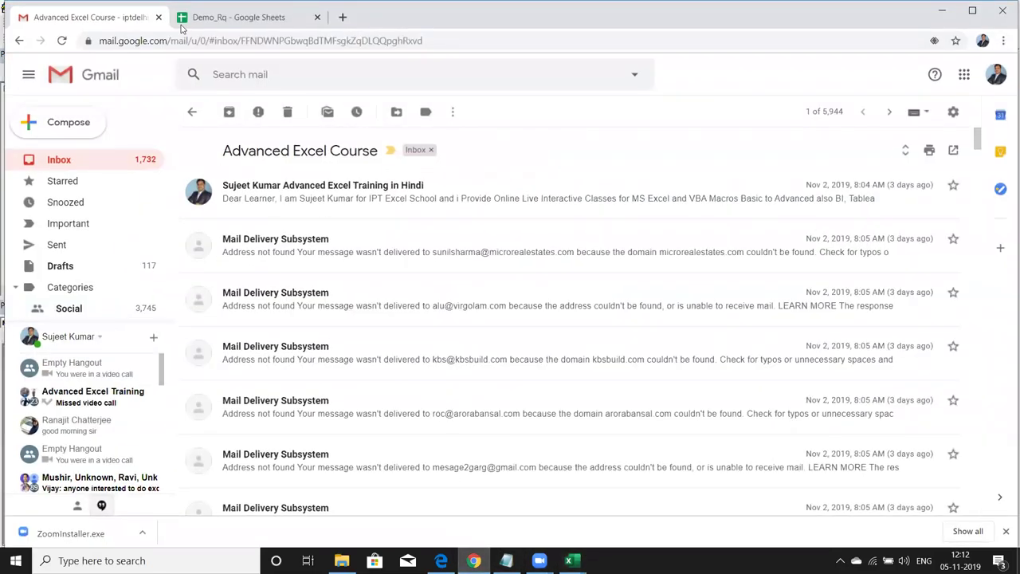
left_click(53, 122)
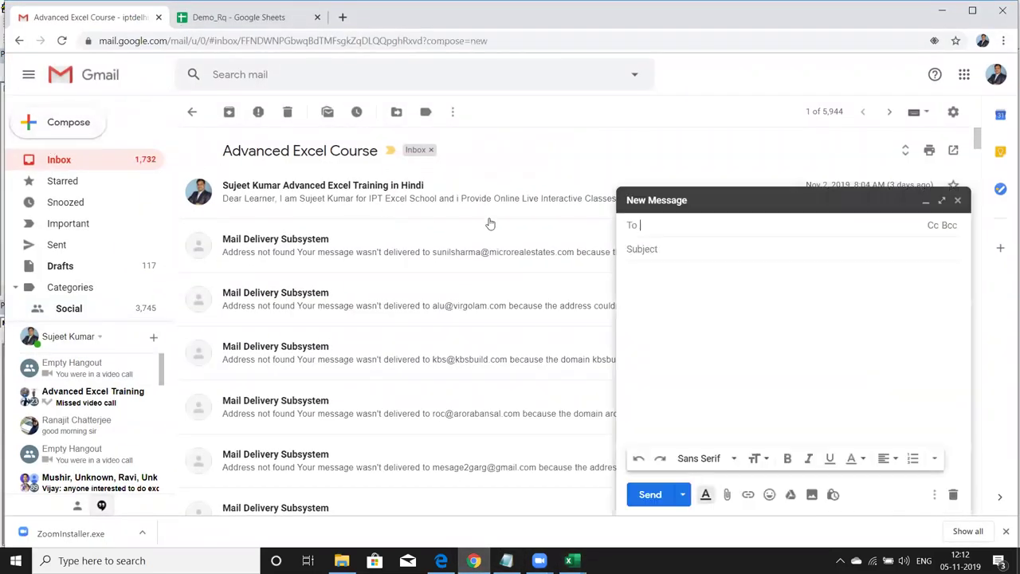
type("am")
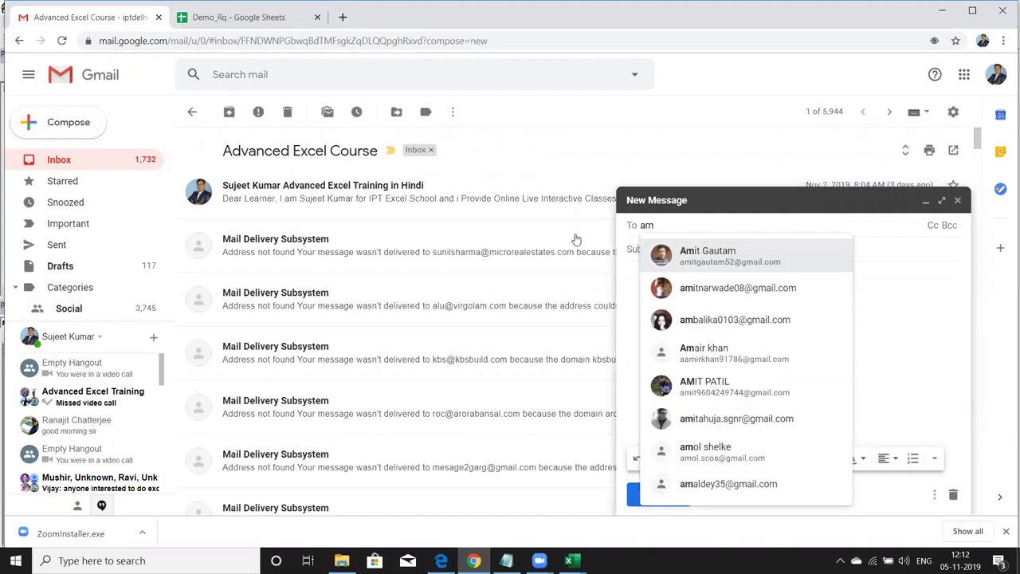
key("BackSpace")
key("BackSpace")
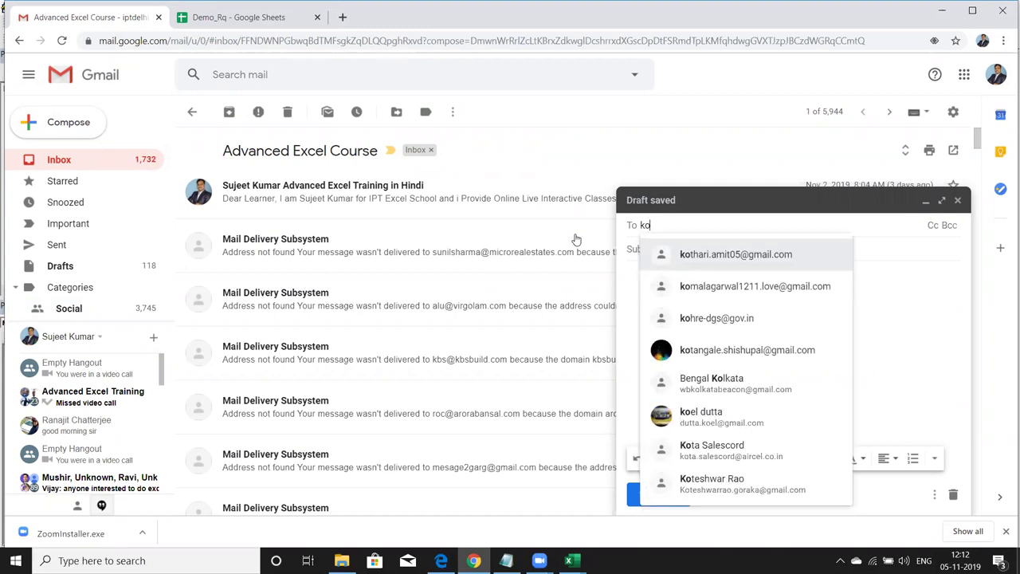
key("Return")
- Add subject Code, paste the VBA code as the body, send it, and show the desktop
key("Tab")
type("Code")
key("Tab")
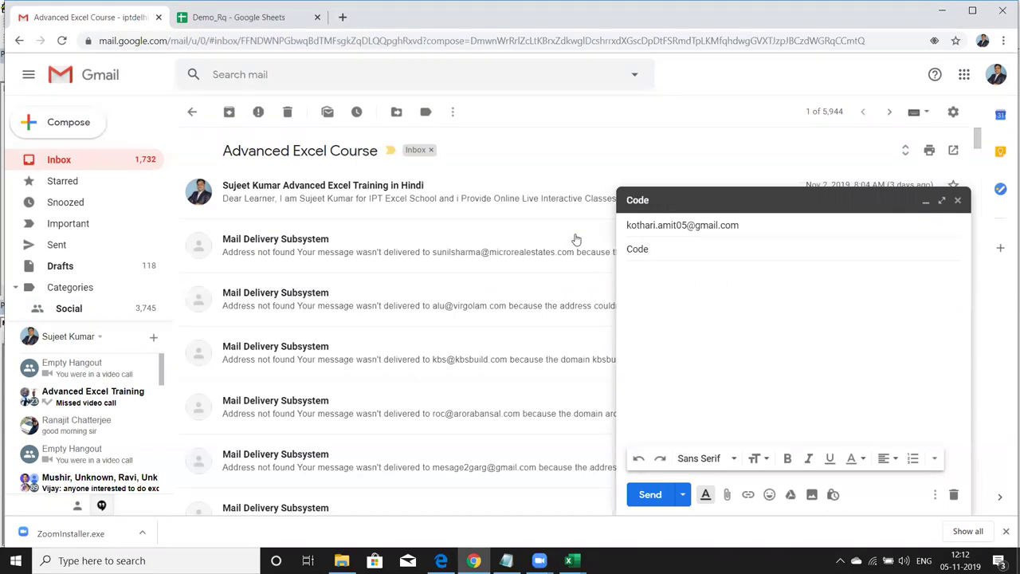
key("ctrl+v")
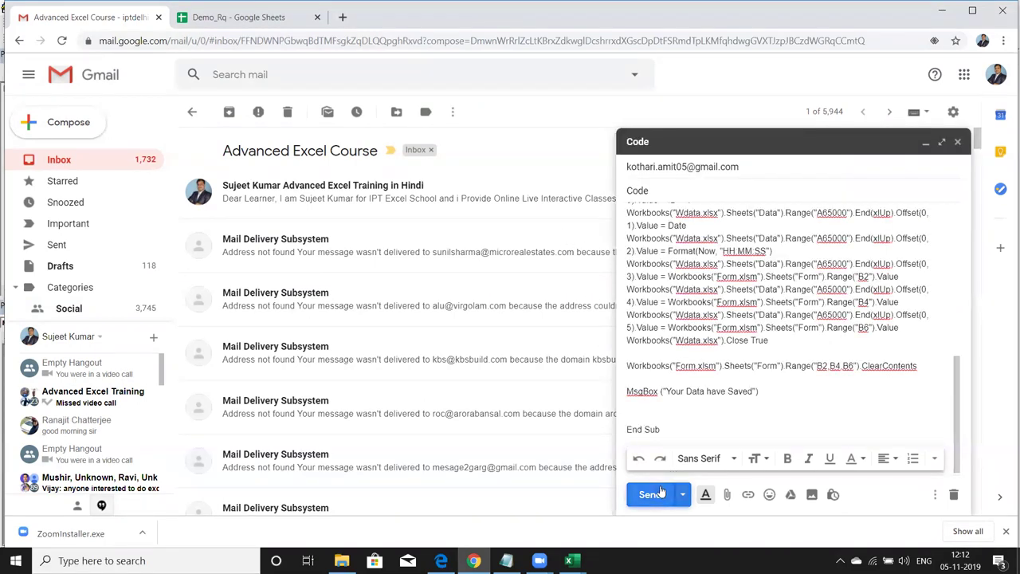
left_click(651, 495)
key("super+d")
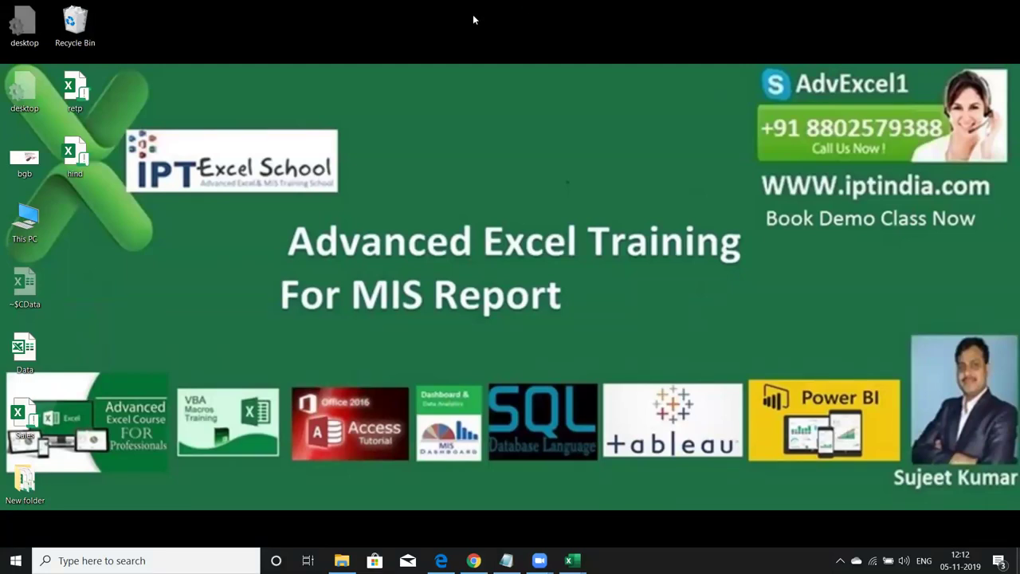
- Bring up Zoom's End Meeting or Leave Meeting? prompt to finish the session
left_click(398, 40)
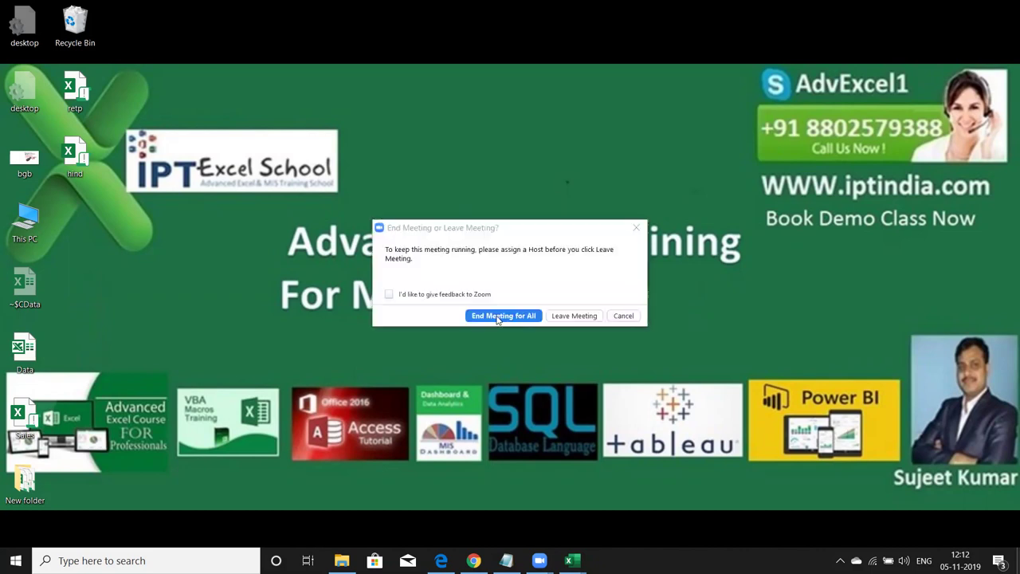